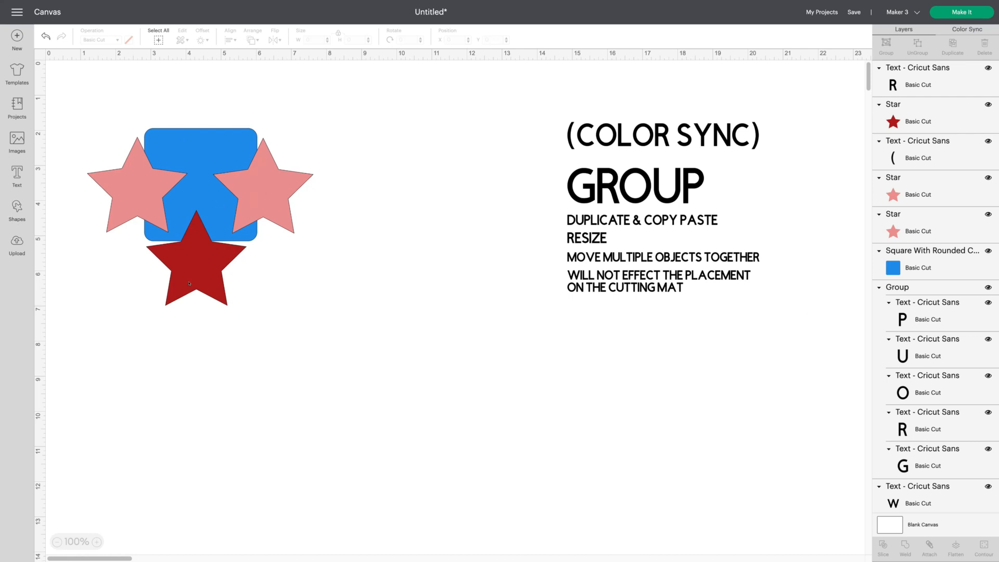
click(203, 146)
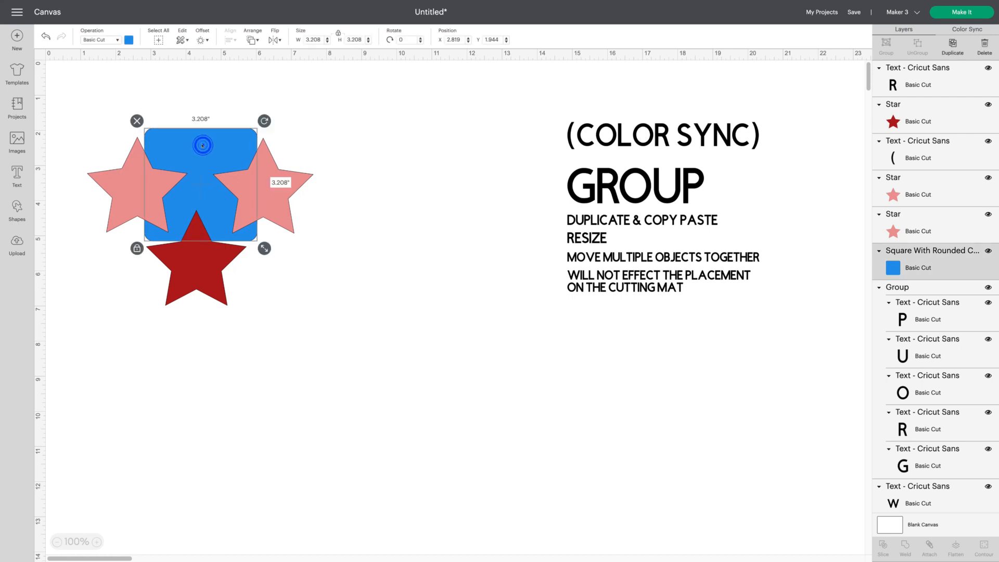
click(128, 40)
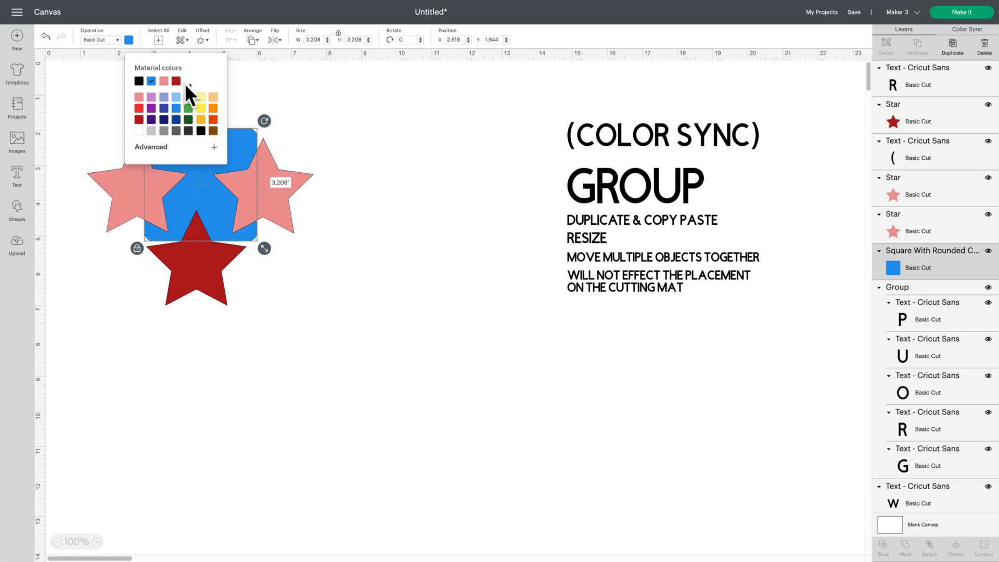
click(375, 100)
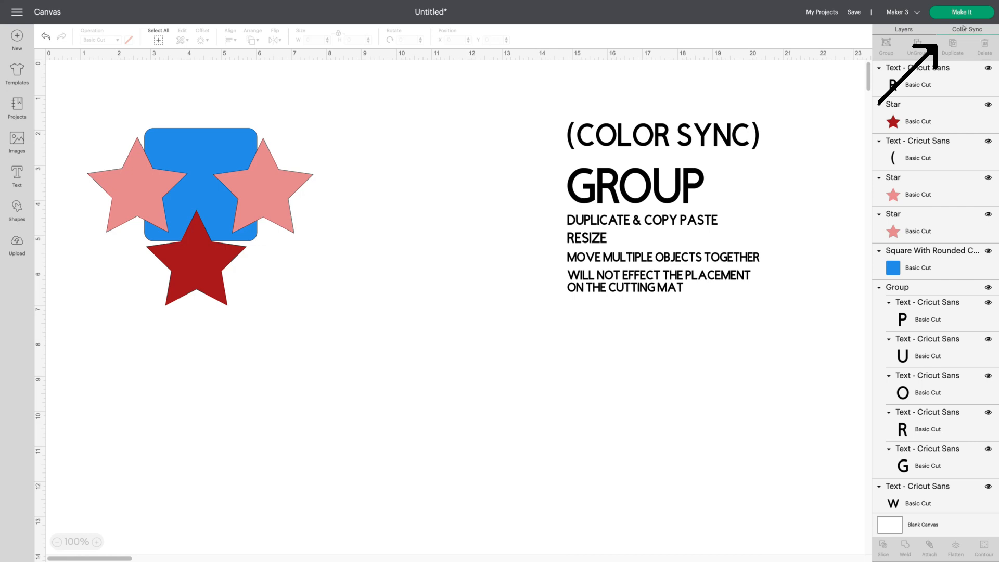
- Use Color Sync to change the blue square and the dark red star to the light pink of the other stars
click(963, 29)
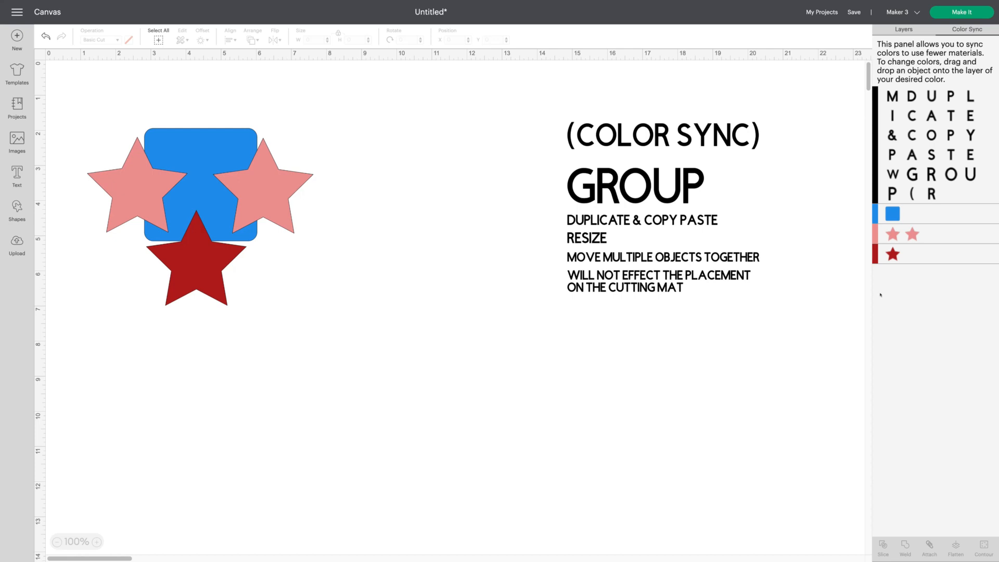
drag(890, 214, 894, 234)
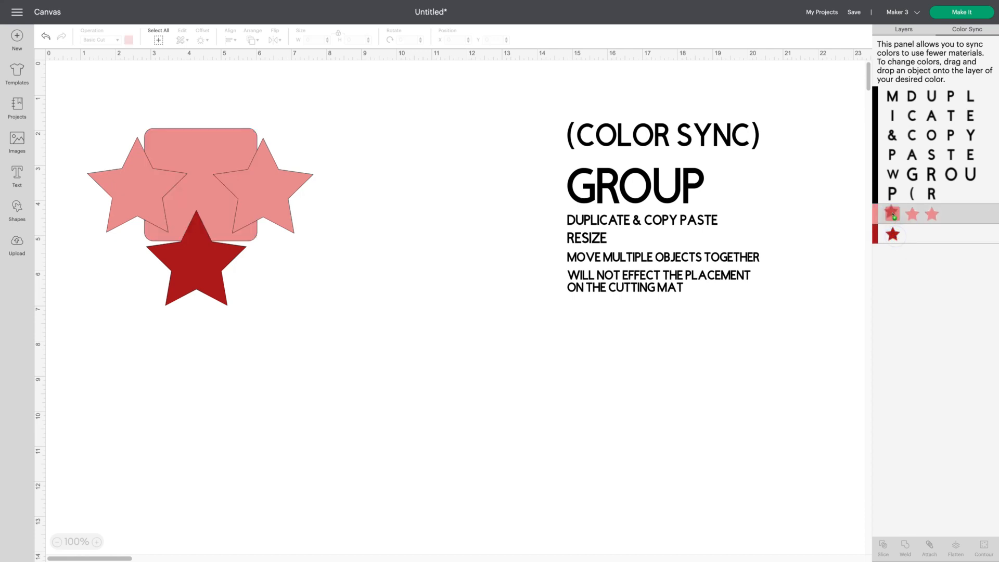
drag(893, 214, 893, 215)
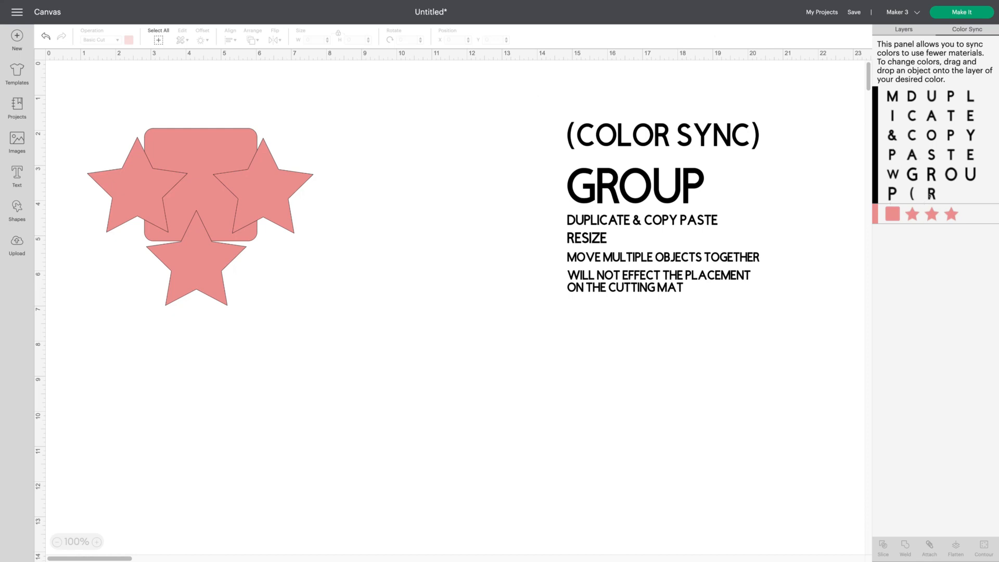
drag(931, 195, 933, 211)
drag(970, 212, 926, 193)
mouse_move(520, 1)
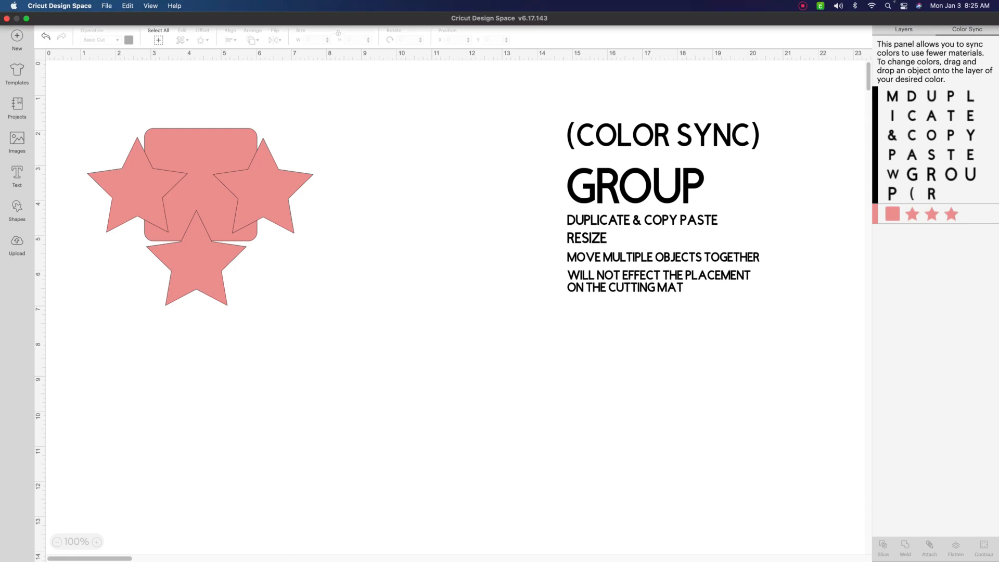
- Group the three stars and the rounded square together
click(902, 29)
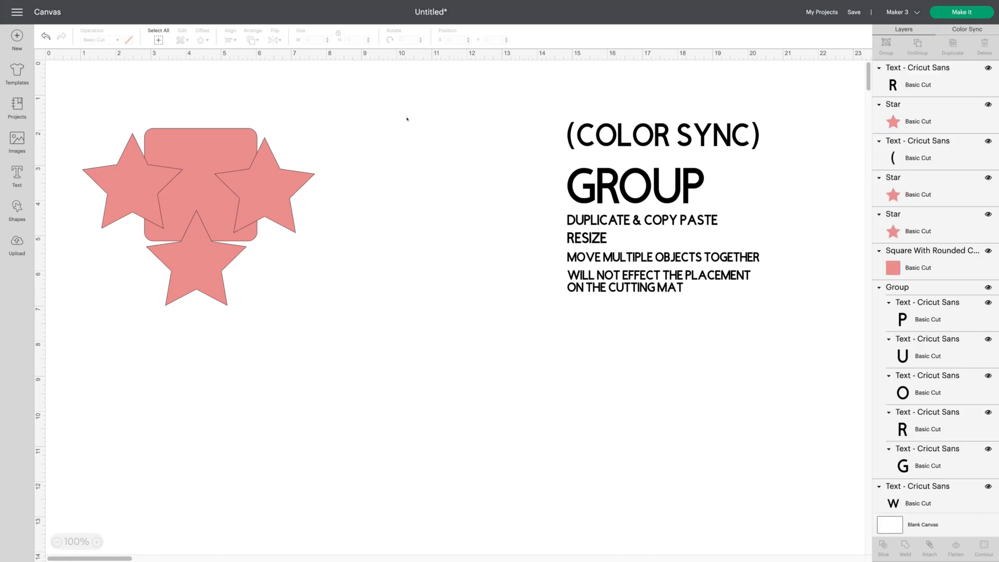
drag(70, 90, 349, 324)
key(super+g)
click(69, 95)
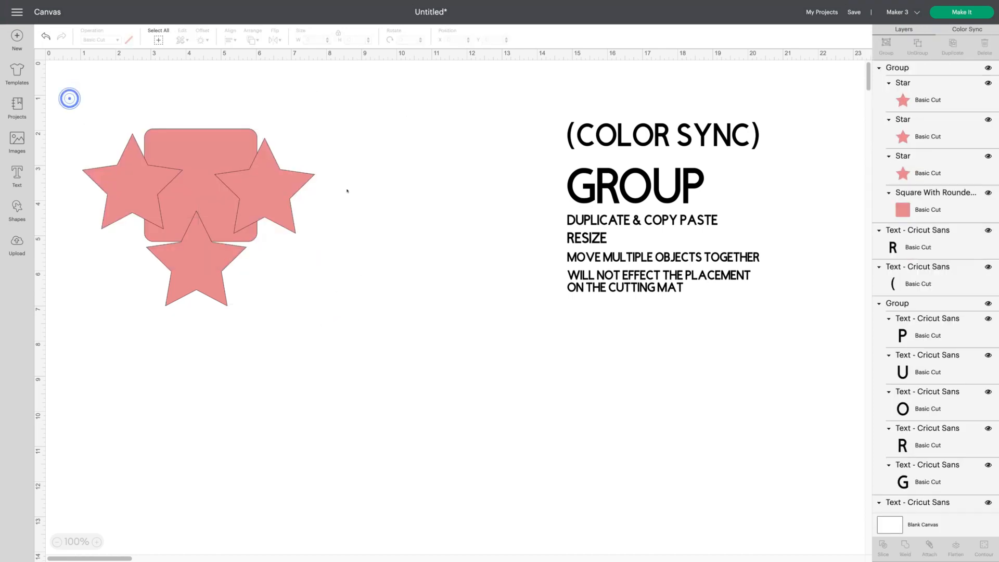
- Duplicate the star group and move the original and the copy apart on the canvas
click(172, 212)
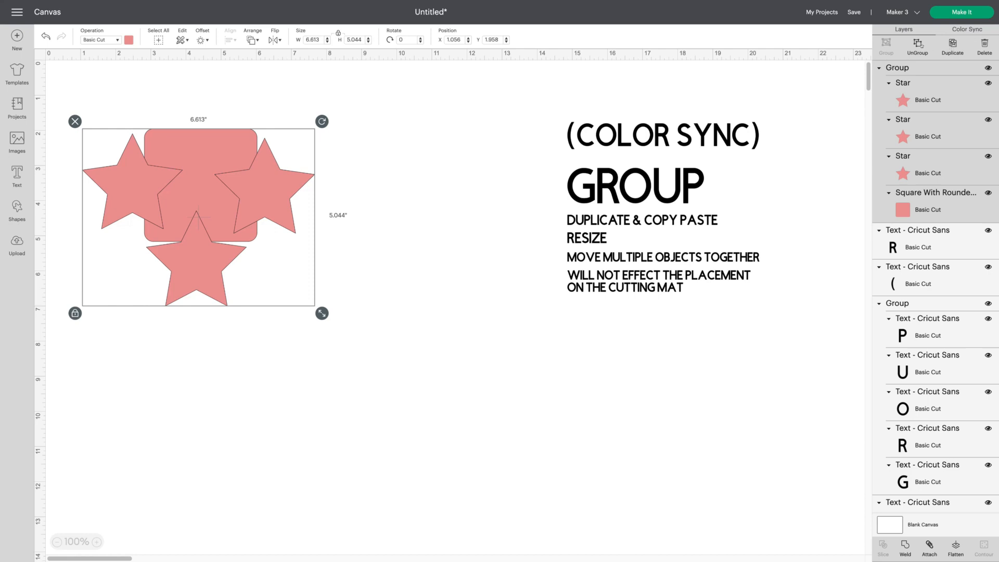
click(953, 46)
drag(187, 226, 343, 326)
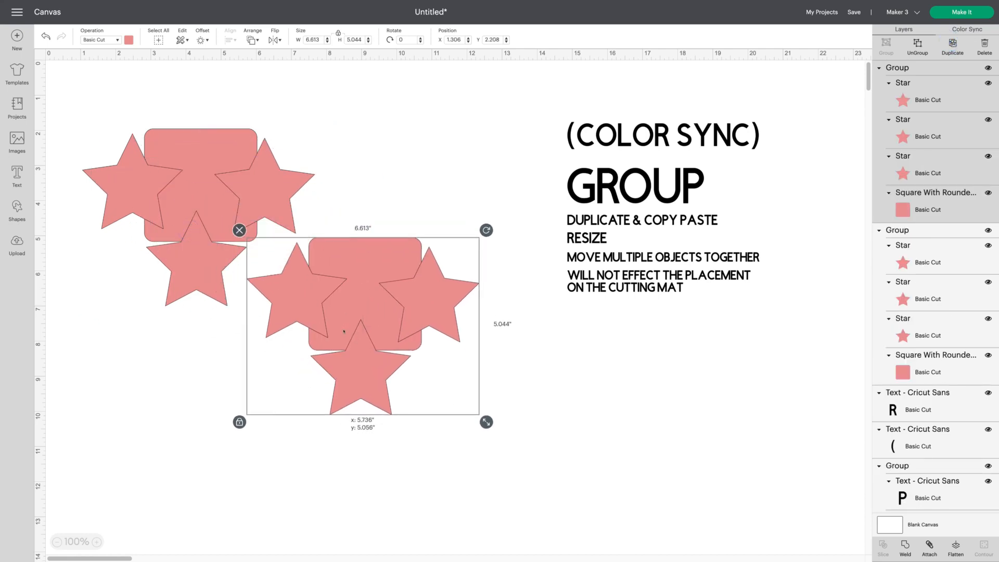
drag(195, 196, 189, 155)
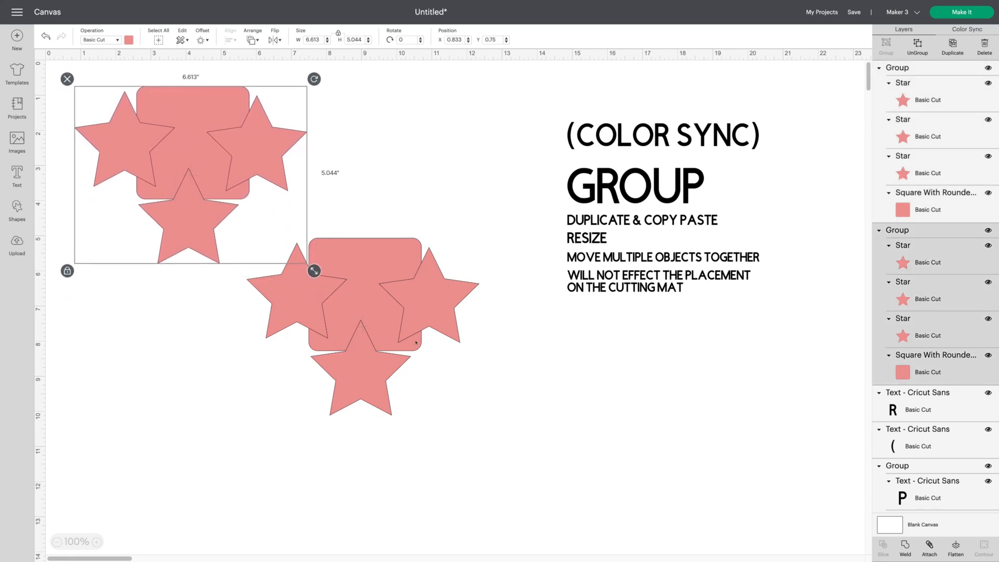
drag(392, 333, 421, 340)
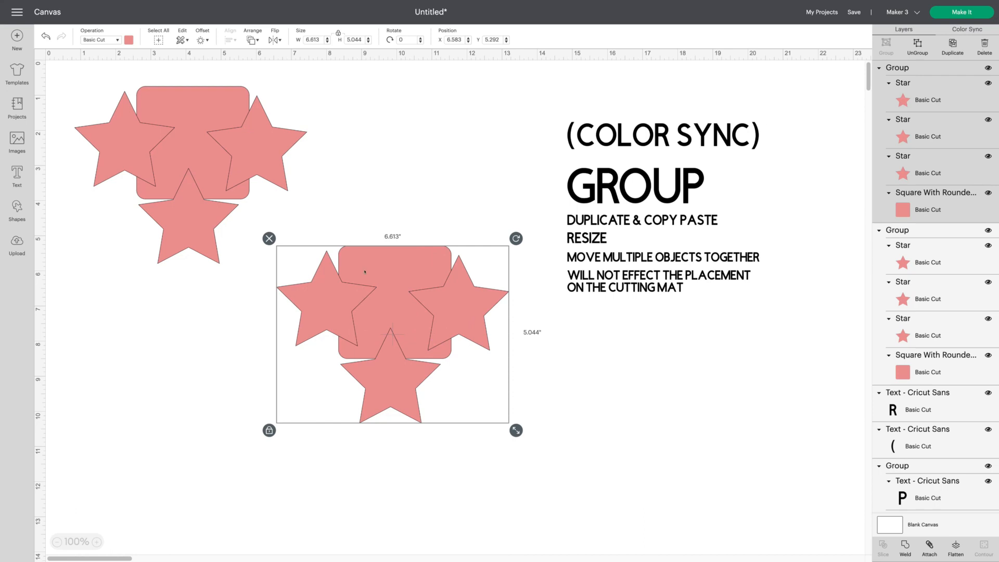
- Hide the duplicate group, then resize the visible star group to 6 in wide
click(988, 68)
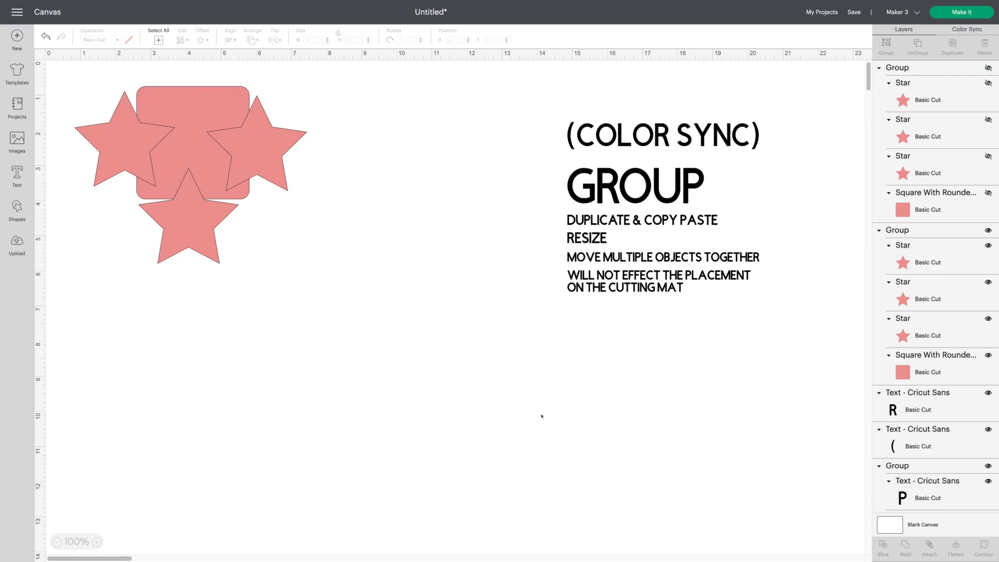
click(202, 159)
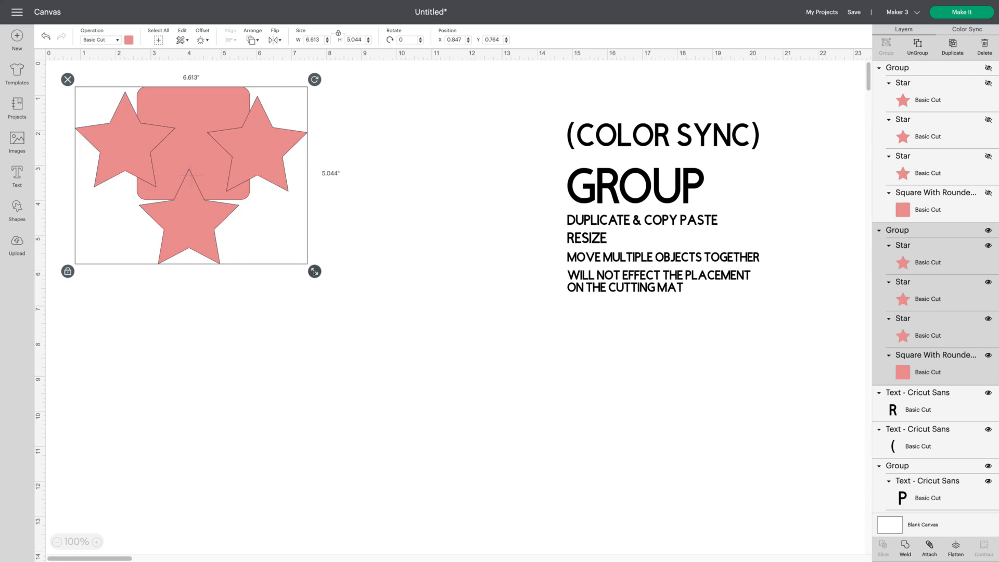
mouse_move(315, 271)
mouse_down()
mouse_move(474, 403)
mouse_move(437, 362)
mouse_move(269, 241)
mouse_move(292, 266)
mouse_move(432, 358)
mouse_move(426, 367)
mouse_move(265, 228)
mouse_move(397, 336)
mouse_move(355, 319)
mouse_move(301, 257)
mouse_up()
click(322, 36)
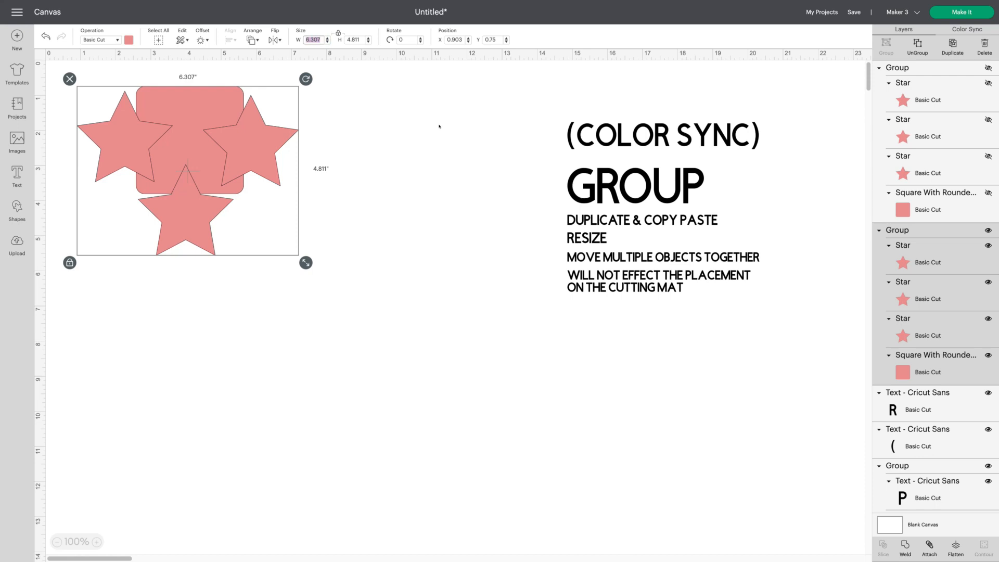
text(6)
key(Return)
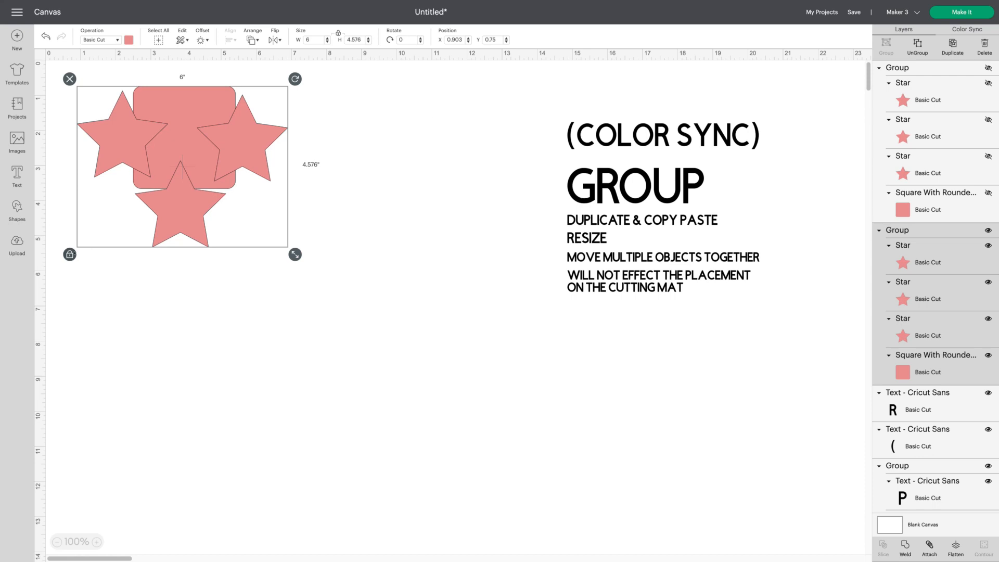
- Unlock the group's proportions and stretch it to about 5.67 in wide by 4.31 in tall
click(69, 254)
drag(292, 252, 316, 208)
drag(382, 222, 283, 233)
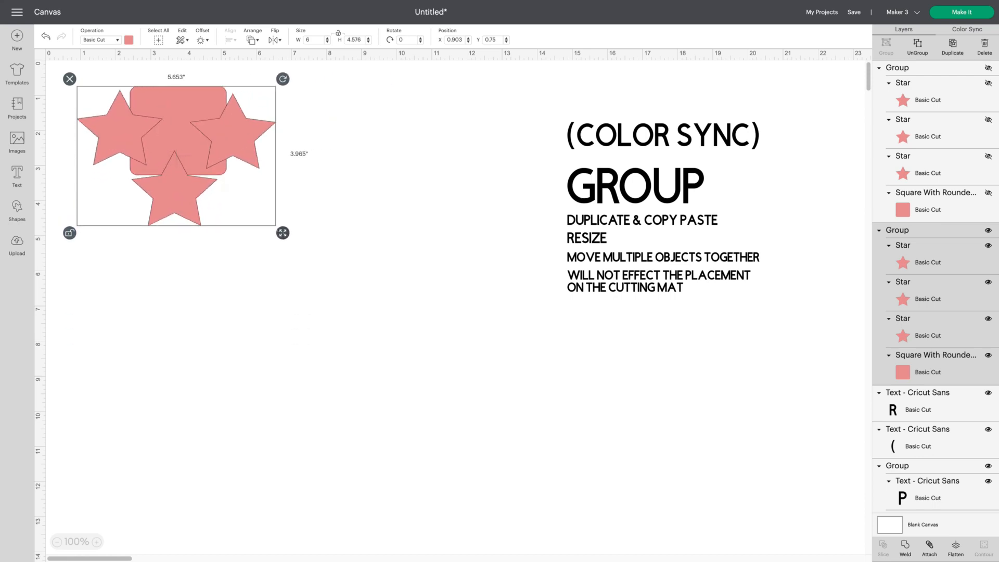
click(140, 267)
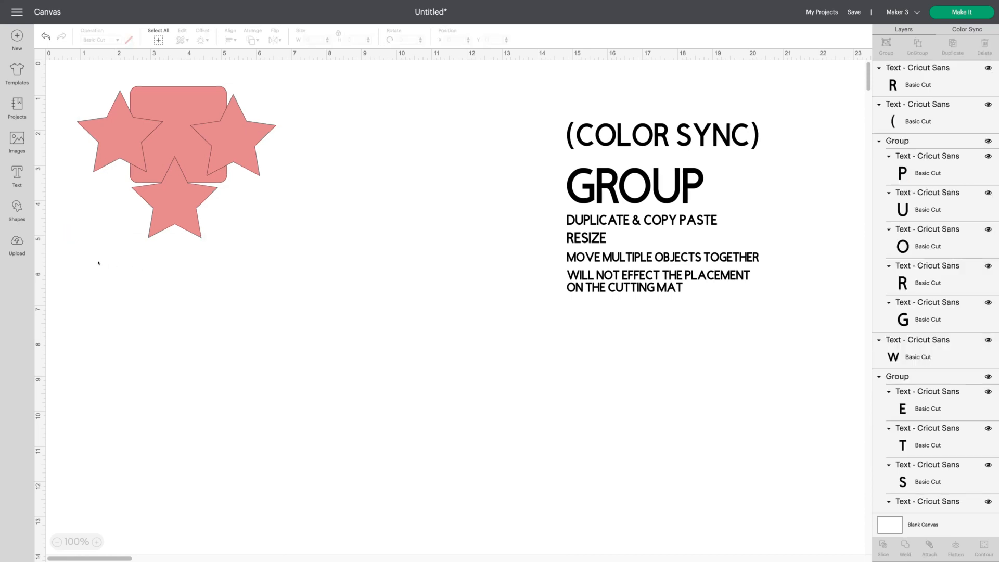
click(185, 207)
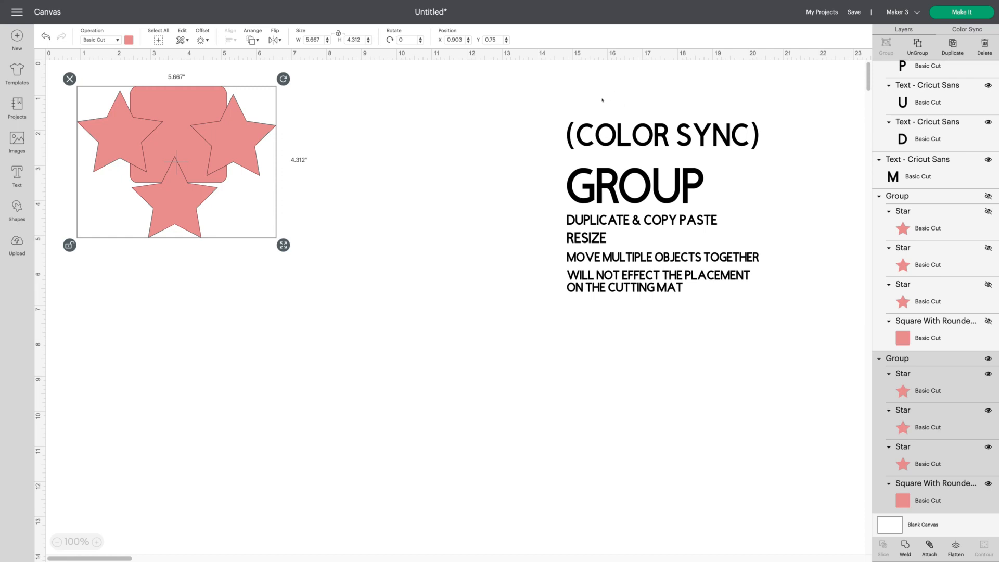
- Group all the text lines together and hide the text group
drag(549, 96, 758, 346)
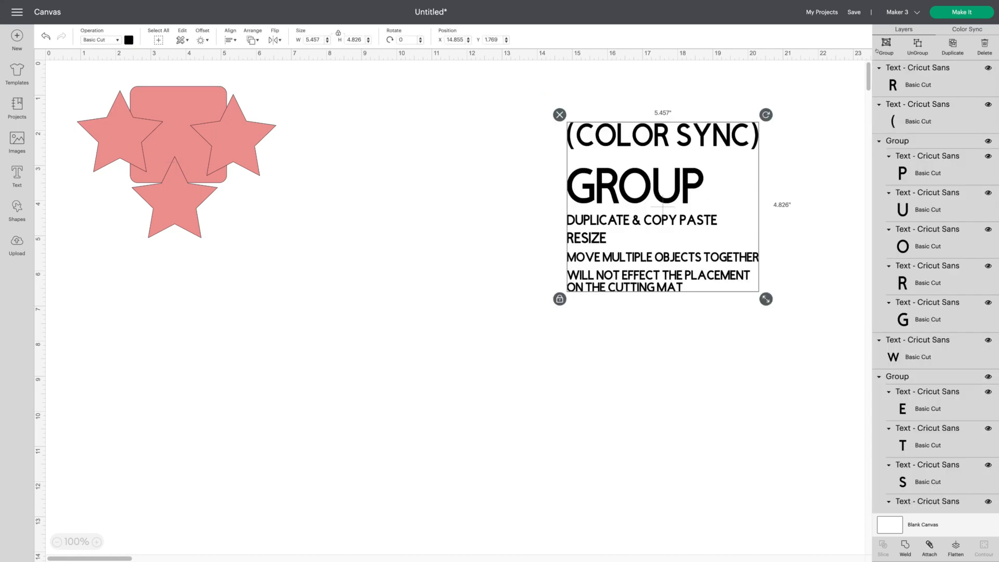
click(885, 46)
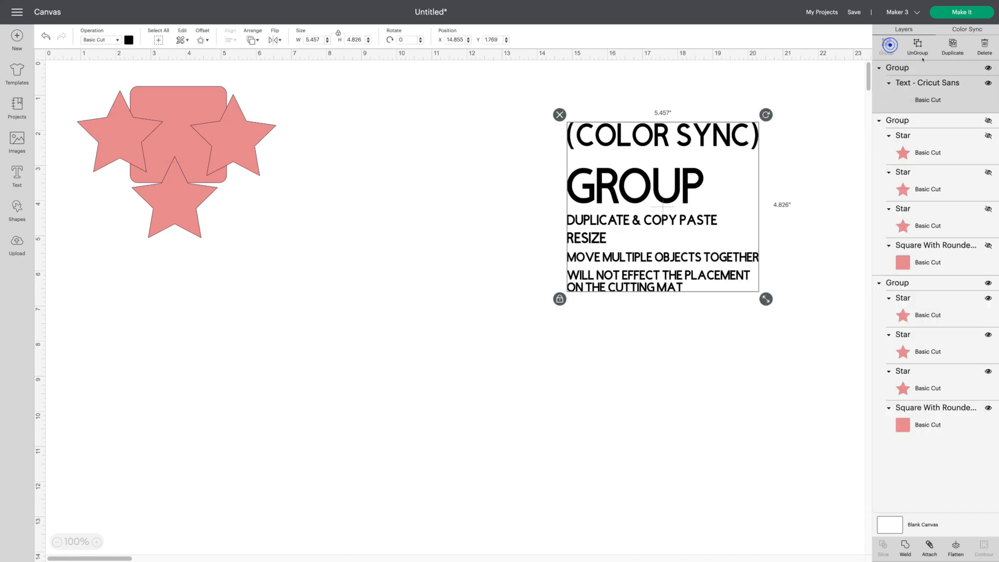
click(987, 68)
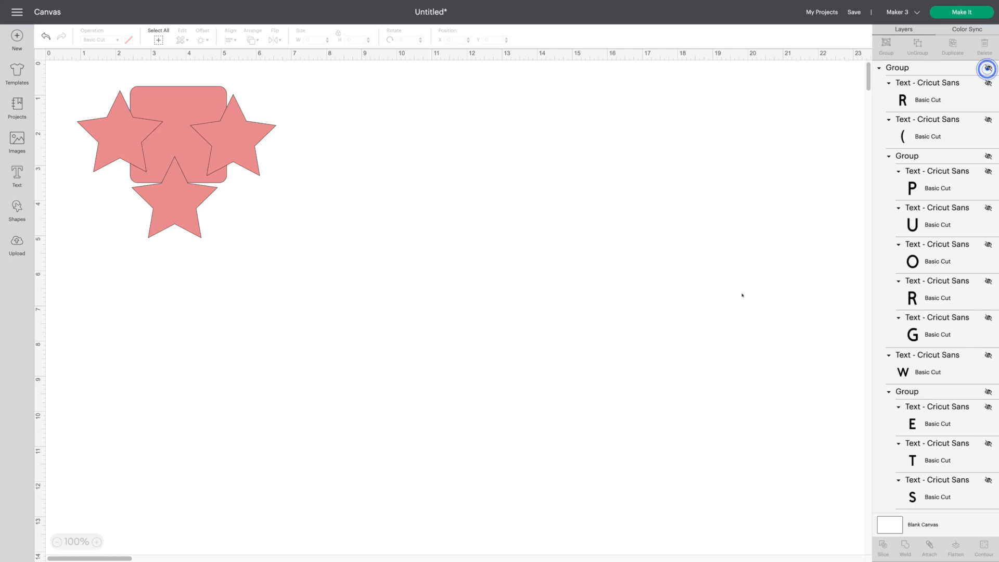
- Open the Make It preview with materials loaded On Mat
click(966, 17)
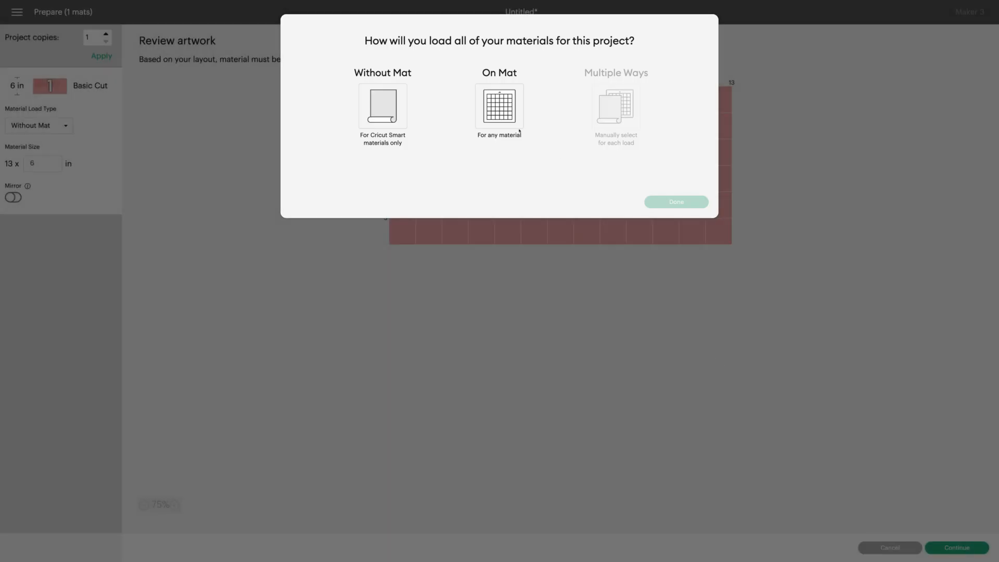
click(518, 121)
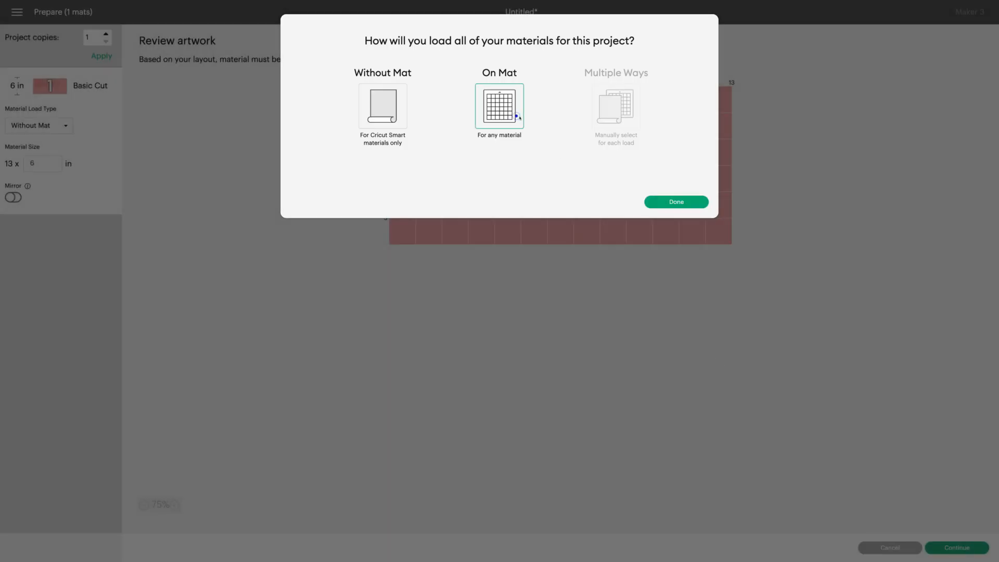
click(660, 201)
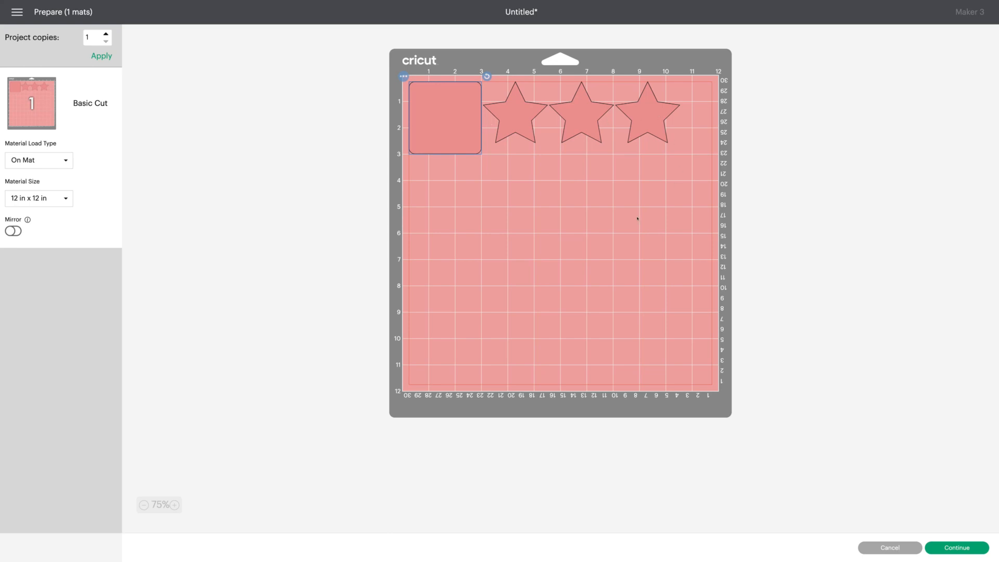
- Move two stars around on the mat preview, then cancel back to the canvas
drag(632, 115, 425, 191)
drag(580, 134, 513, 205)
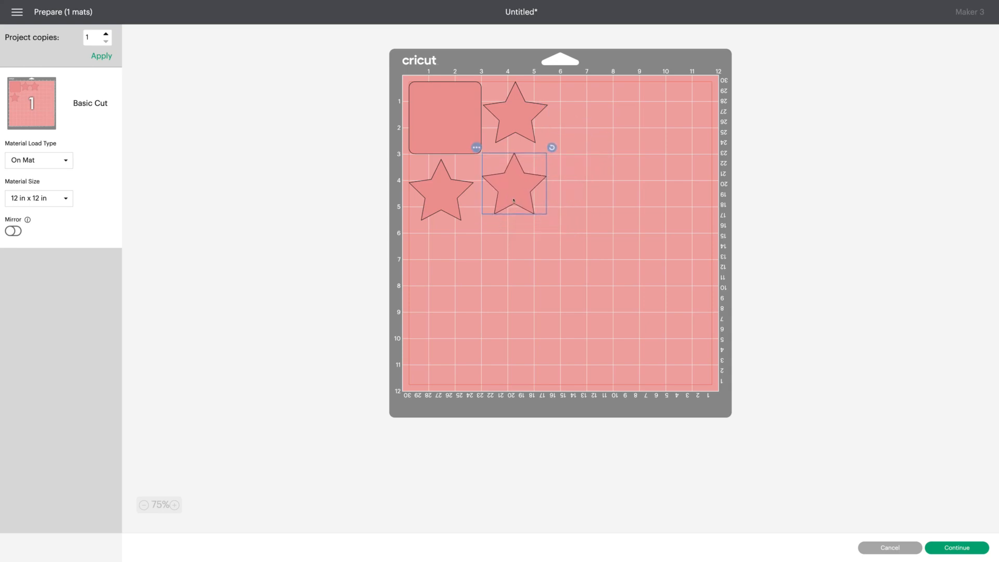
click(881, 546)
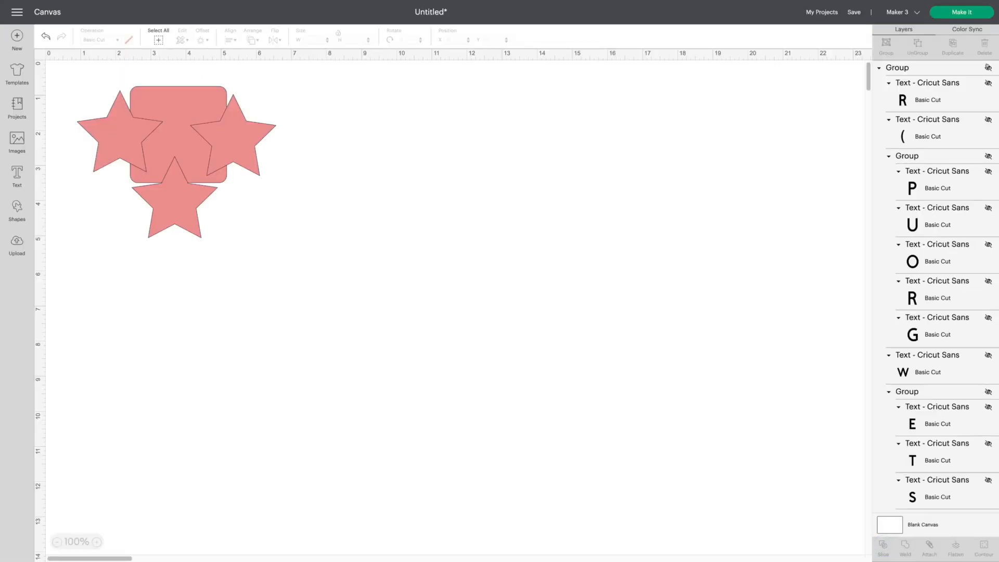
- Show the text group again and ungroup it
click(988, 68)
click(543, 384)
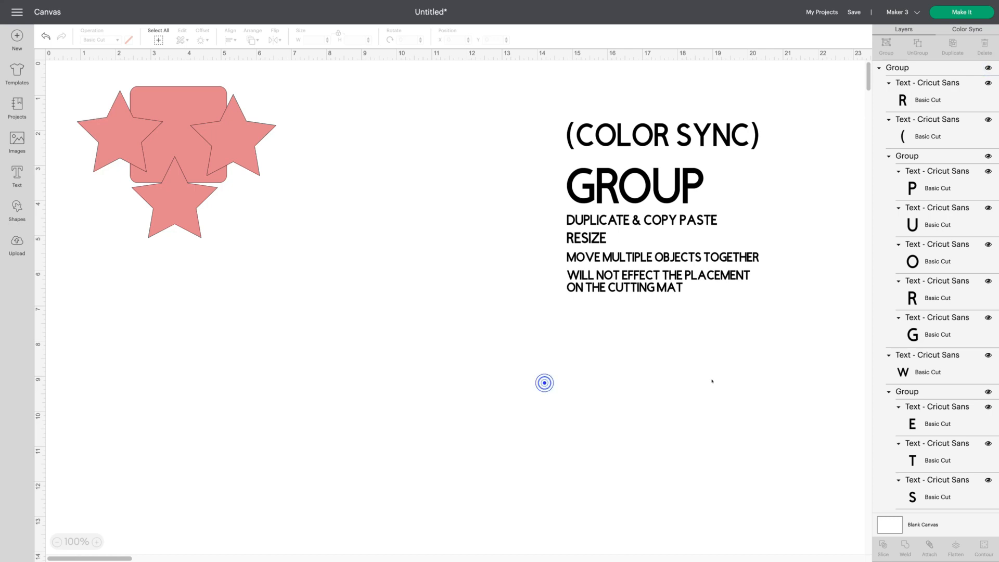
click(743, 143)
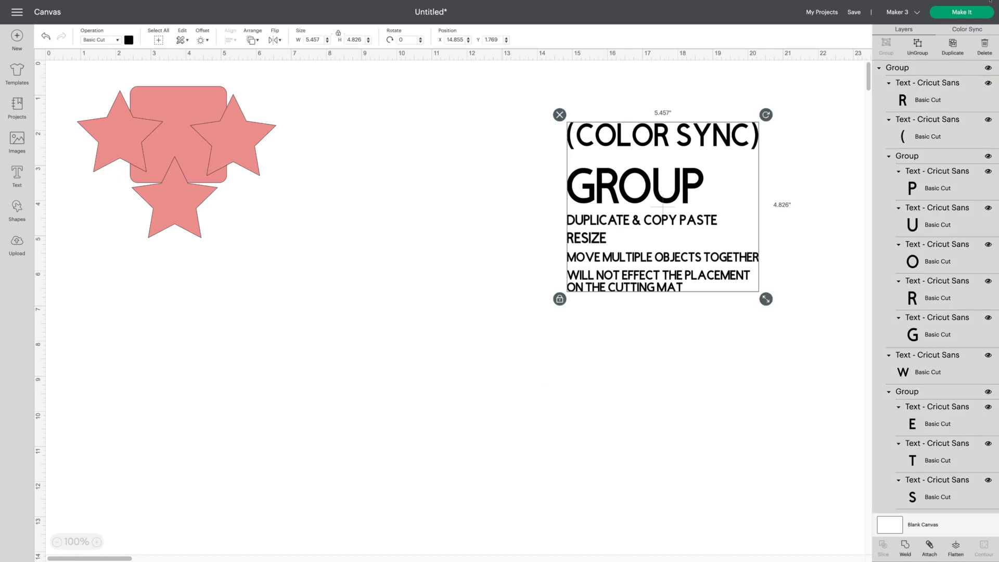
click(918, 47)
- Select each text line one by one to check they are separate objects
click(695, 139)
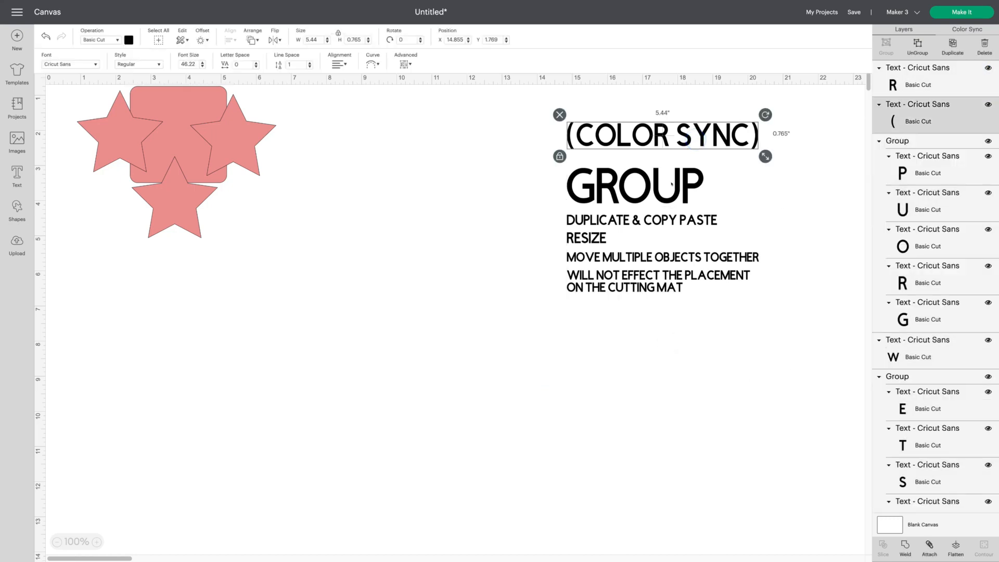
click(672, 183)
click(681, 219)
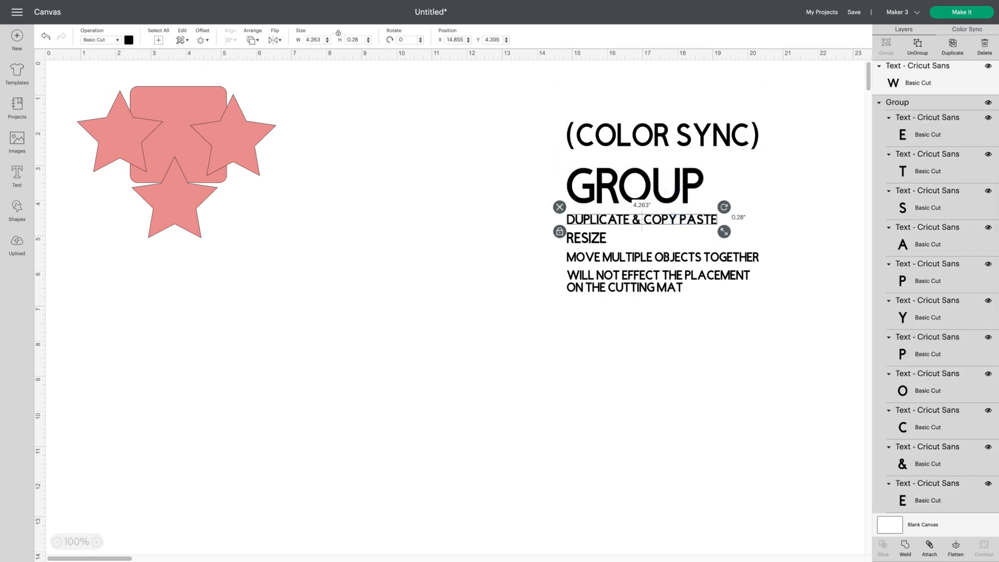
click(666, 256)
click(654, 285)
click(724, 376)
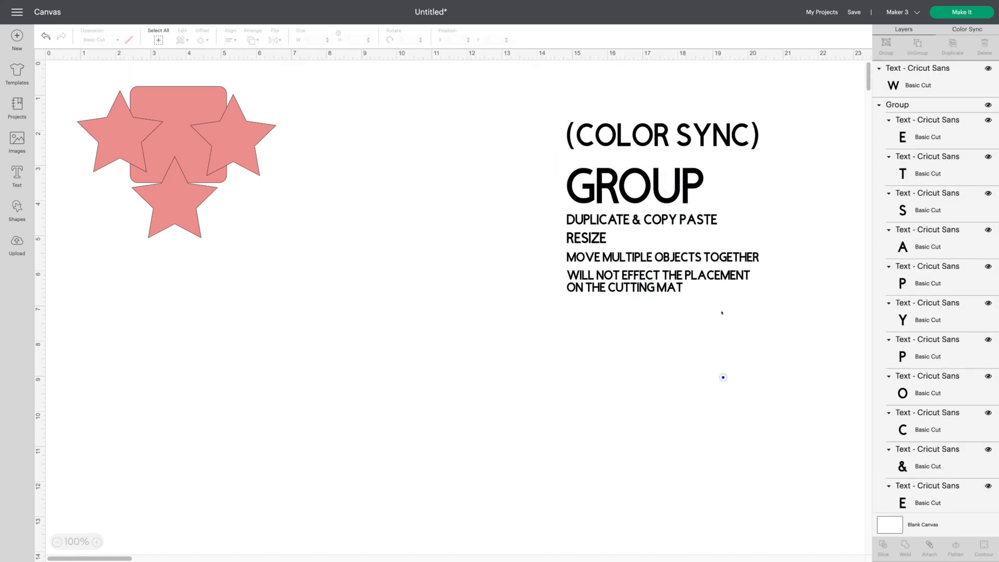
- Try centring and right-aligning the selected text lines, then return them to left alignment
drag(539, 99, 829, 378)
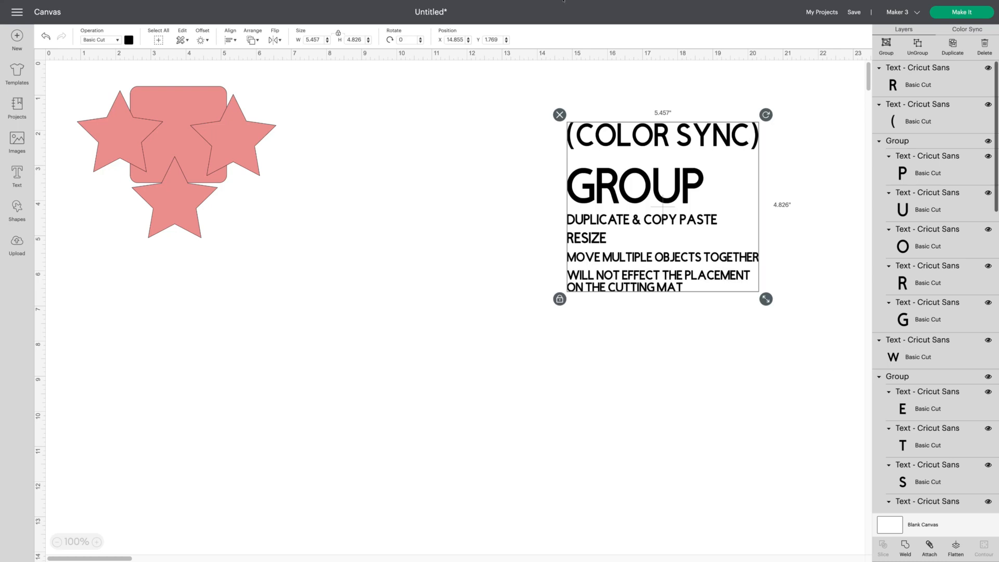
click(231, 40)
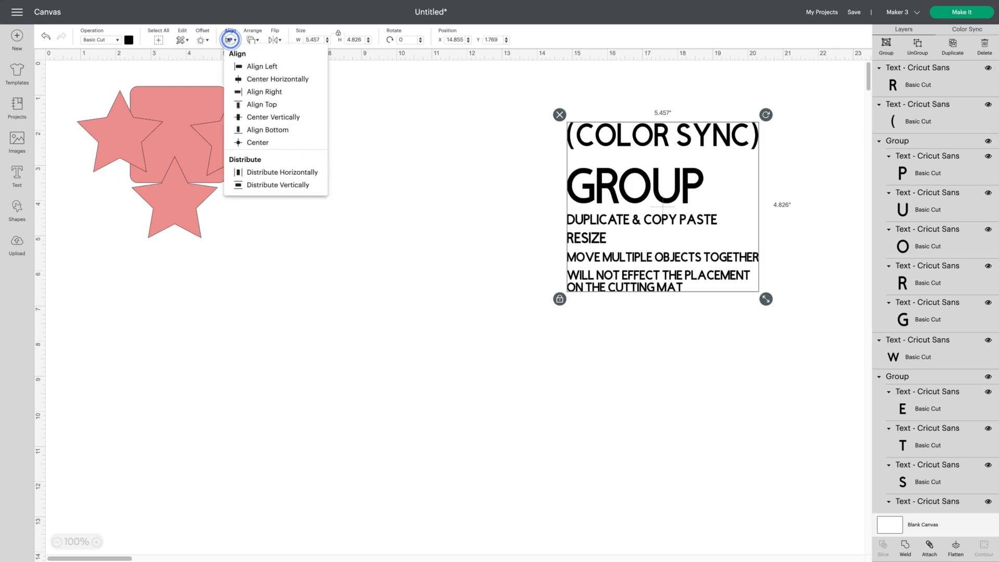
click(271, 78)
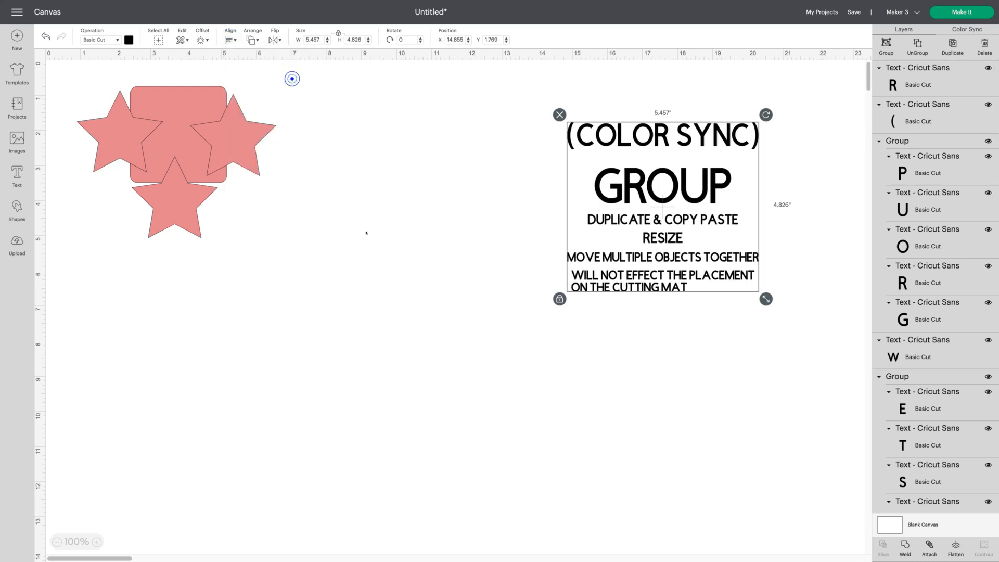
click(229, 39)
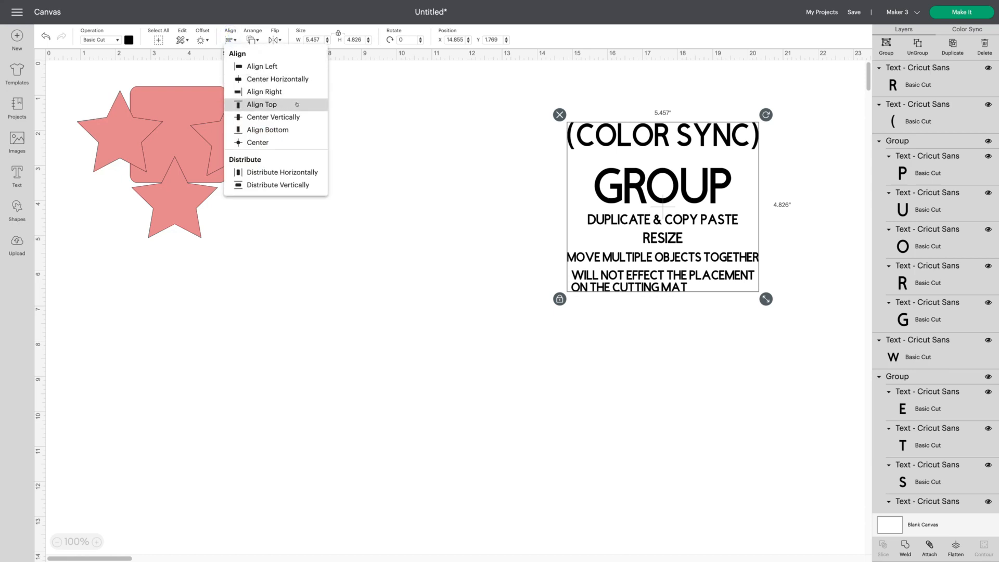
click(296, 92)
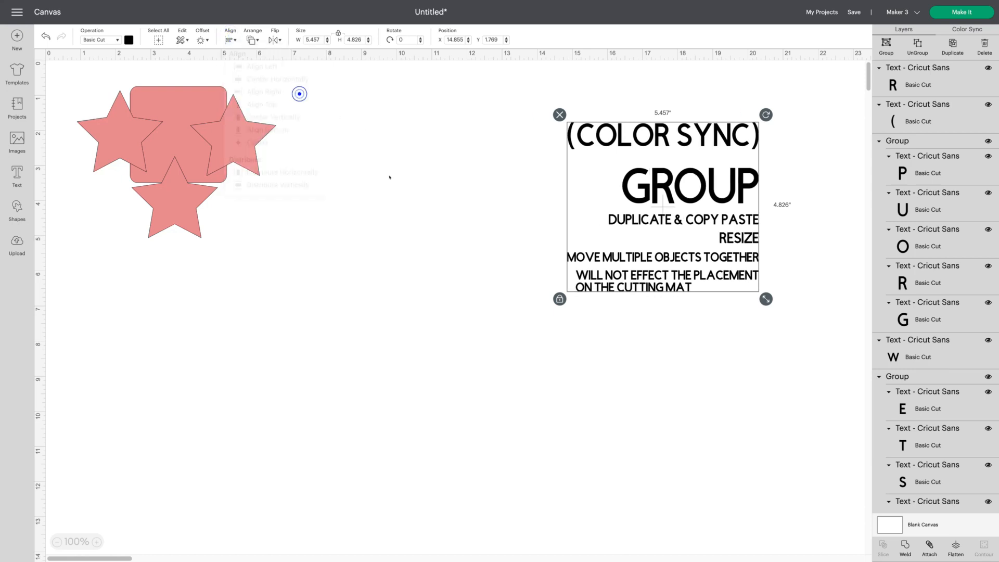
click(230, 39)
click(302, 63)
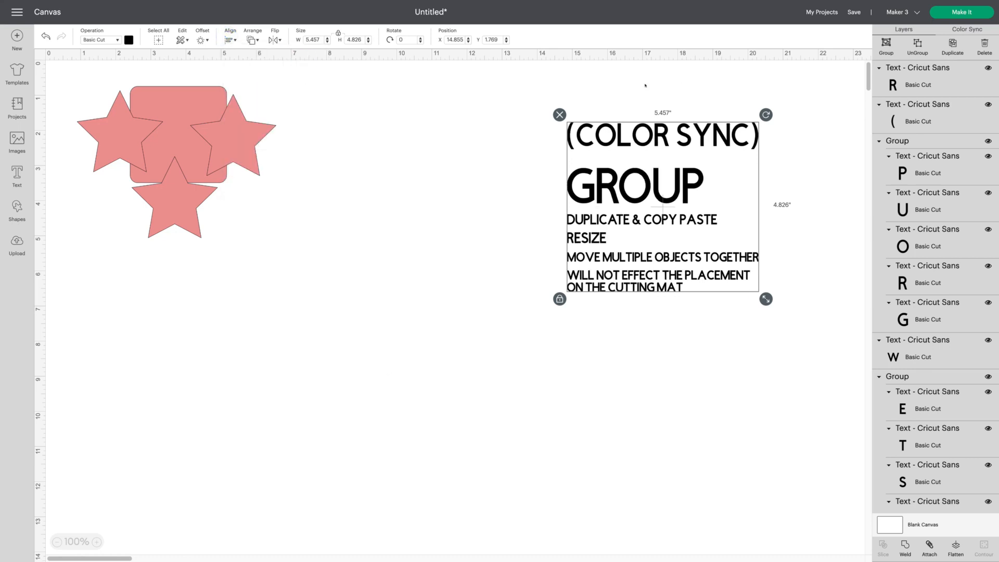
- Ungroup the (COLOR SYNC) text line into individual letters
click(475, 110)
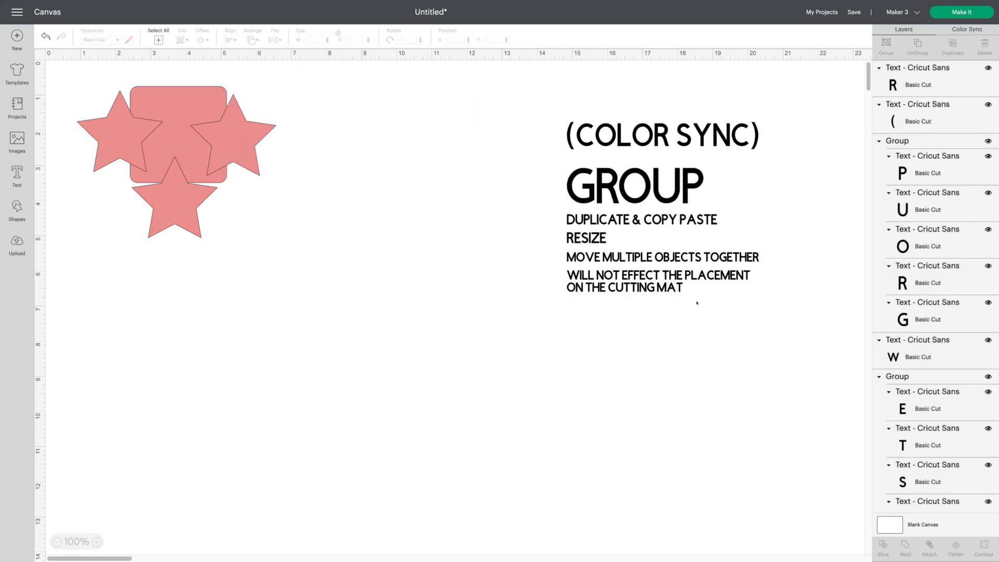
click(639, 131)
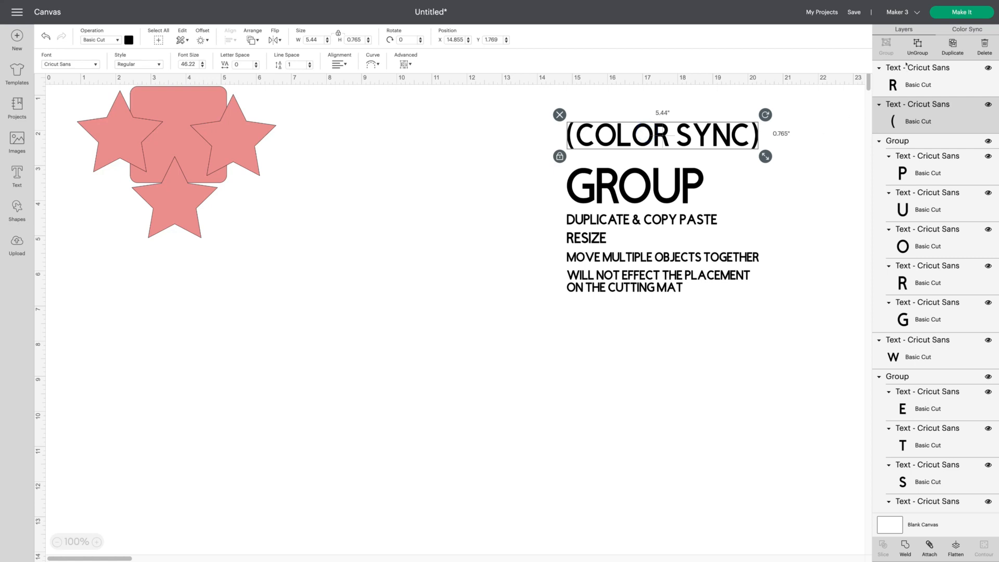
click(918, 42)
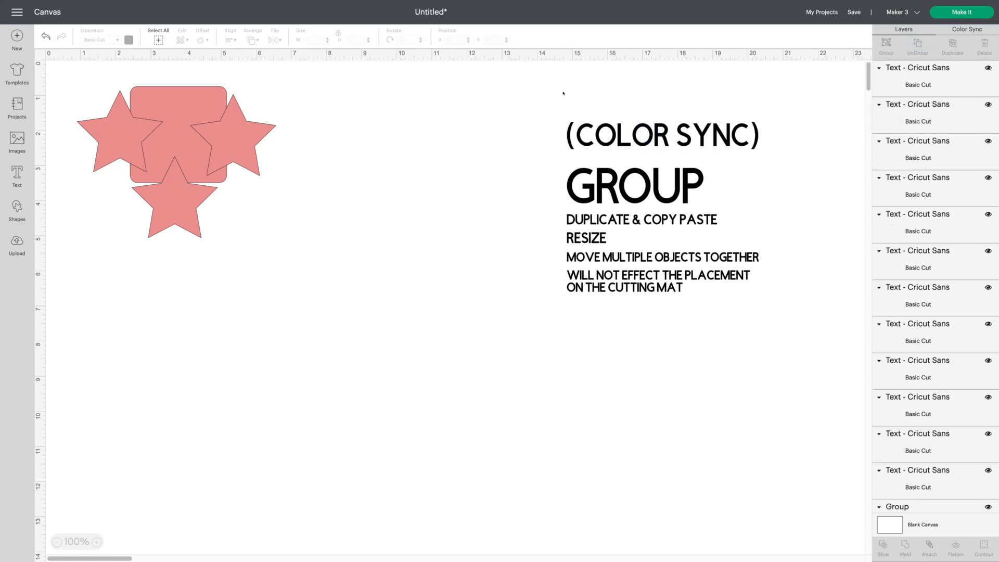
- Try aligning the (COLOR SYNC) letters left, then undo the alignment
drag(547, 95, 804, 155)
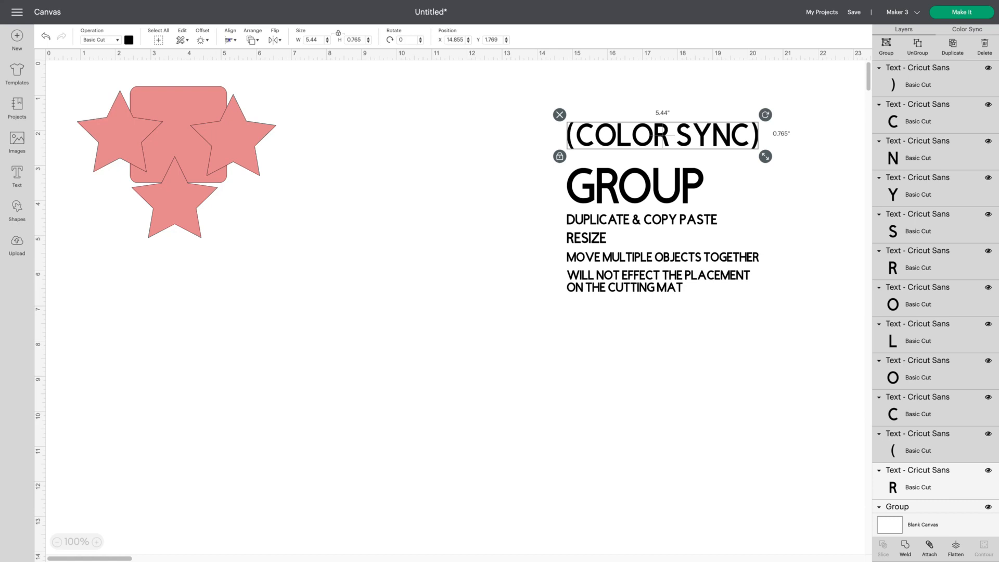
click(230, 39)
click(281, 65)
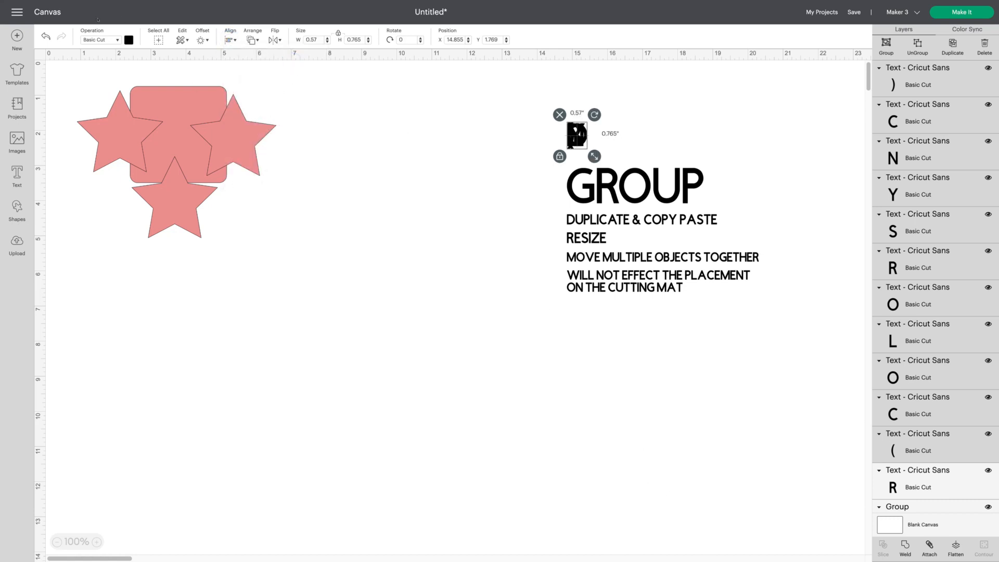
click(46, 36)
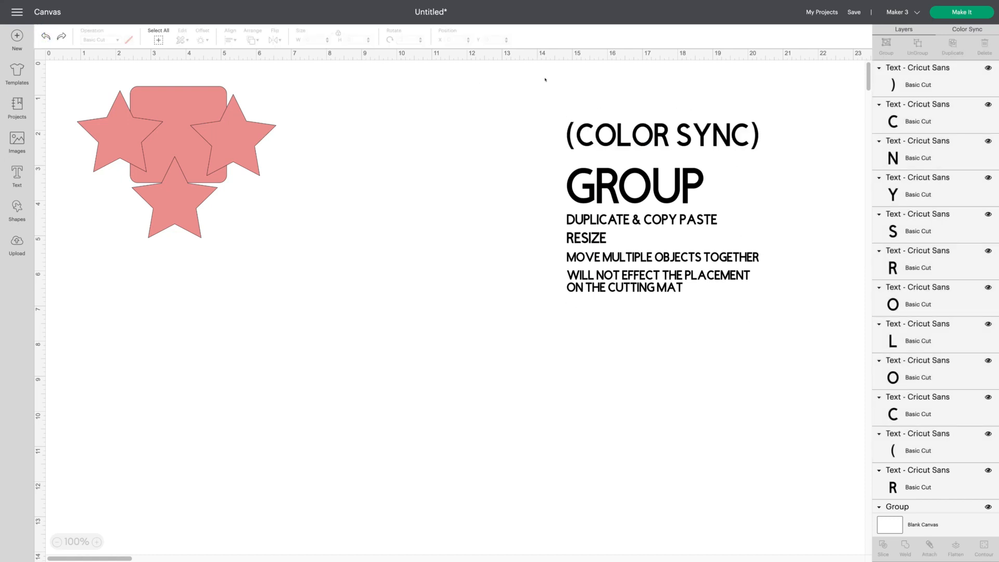
- Group the (COLOR SYNC) letters back together
drag(543, 79, 782, 160)
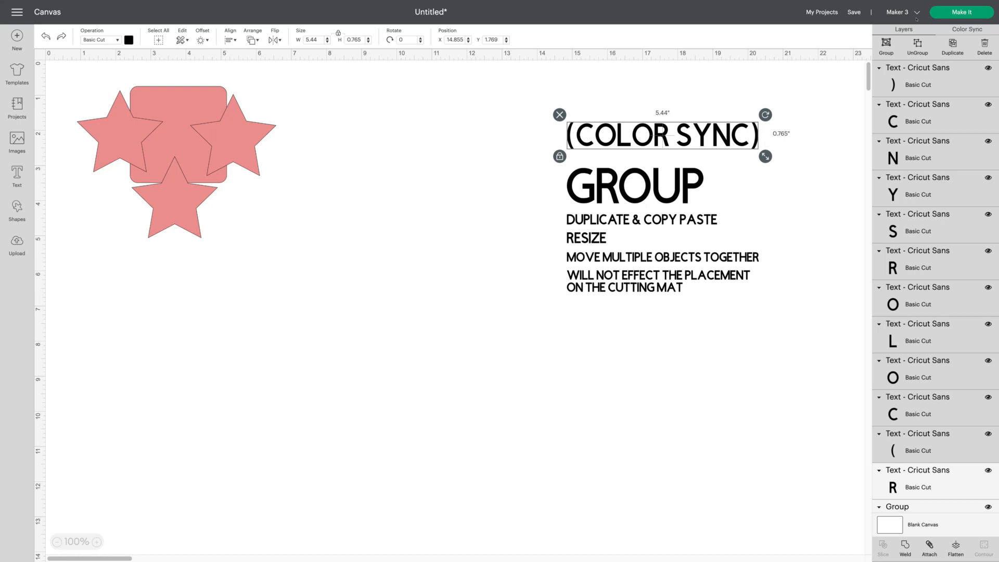
click(887, 45)
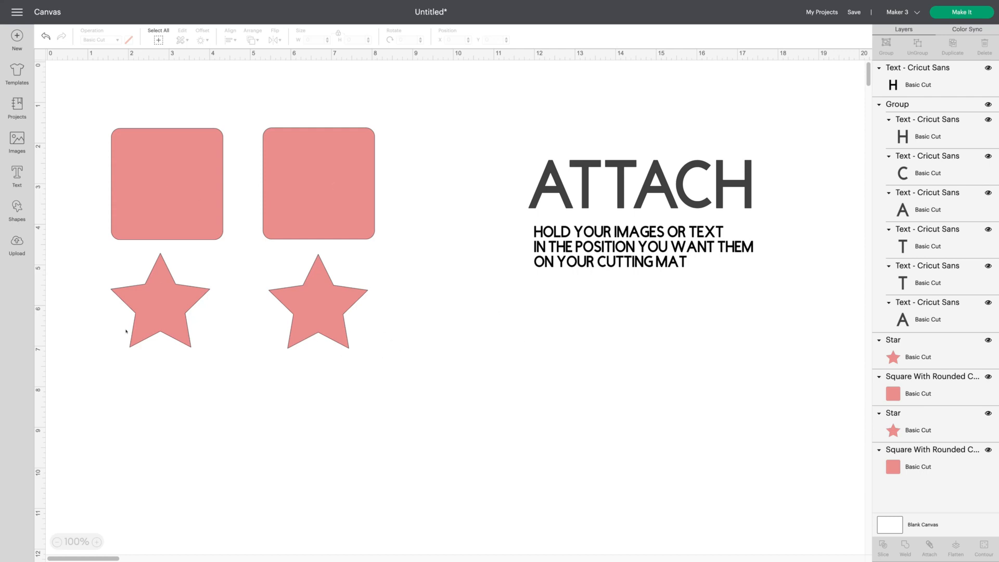
- Move the first star onto the first rounded square and centre the two shapes on each other
drag(152, 314, 158, 195)
click(159, 286)
drag(78, 89, 236, 277)
click(230, 39)
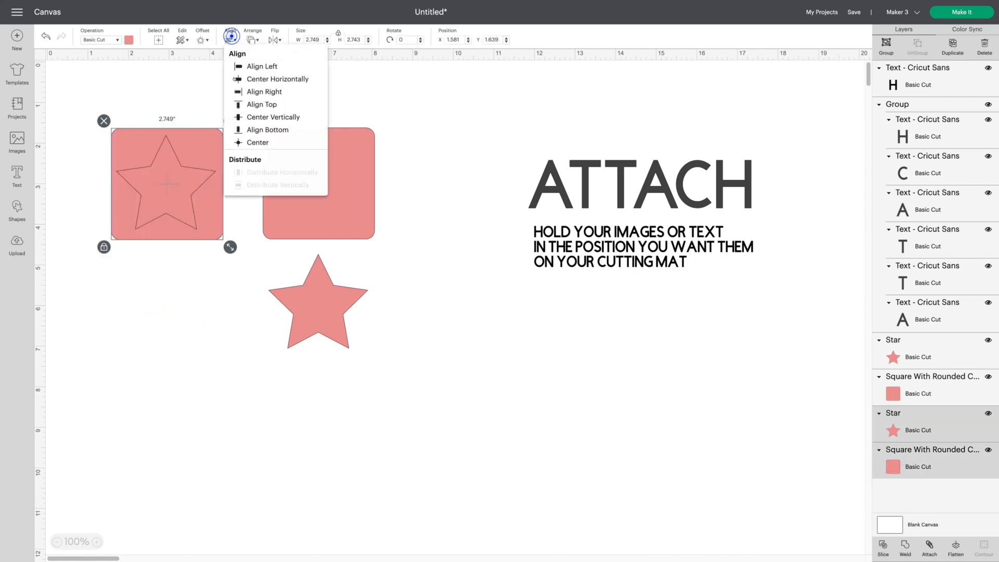
click(284, 140)
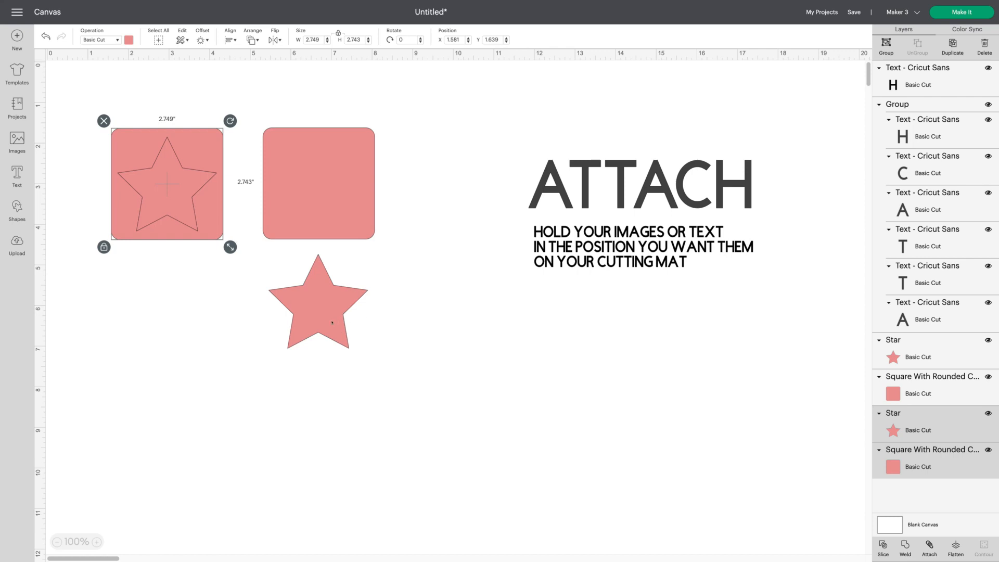
- Move the second star so it overlaps the right edge of the second rounded square
drag(332, 323, 396, 204)
click(357, 356)
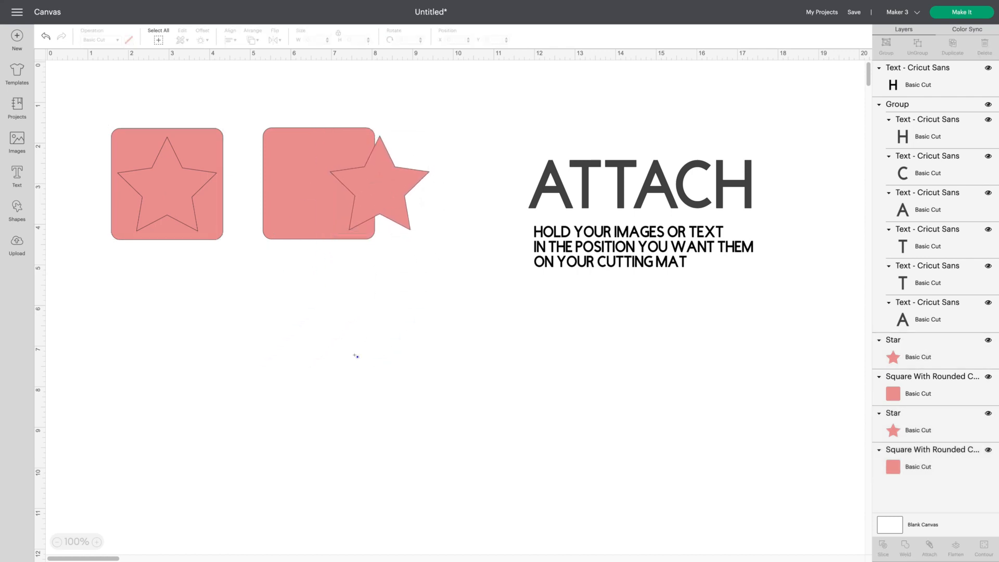
- Group each star with the rounded square it sits on
drag(79, 99, 196, 259)
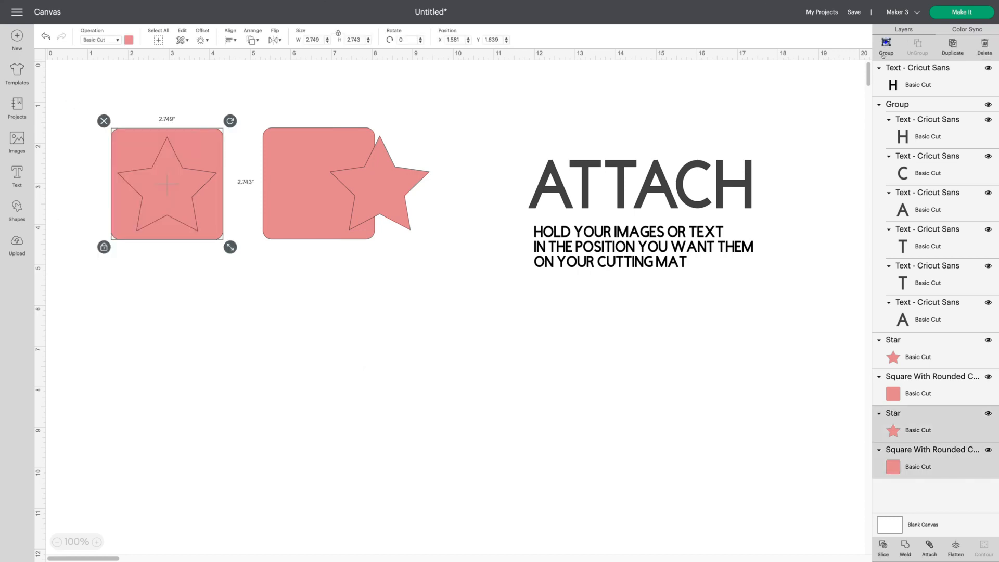
key(ctrl+g)
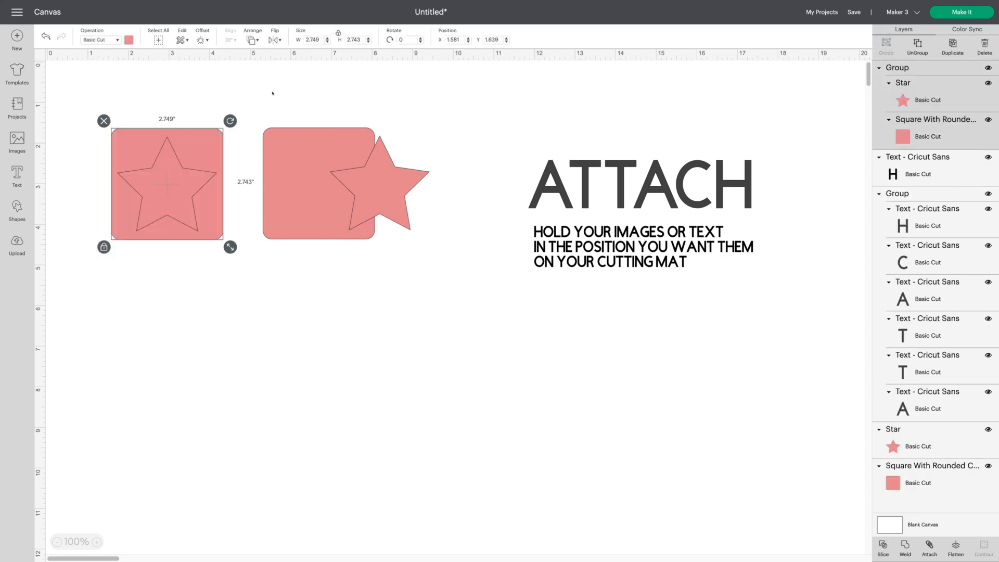
drag(273, 96, 433, 248)
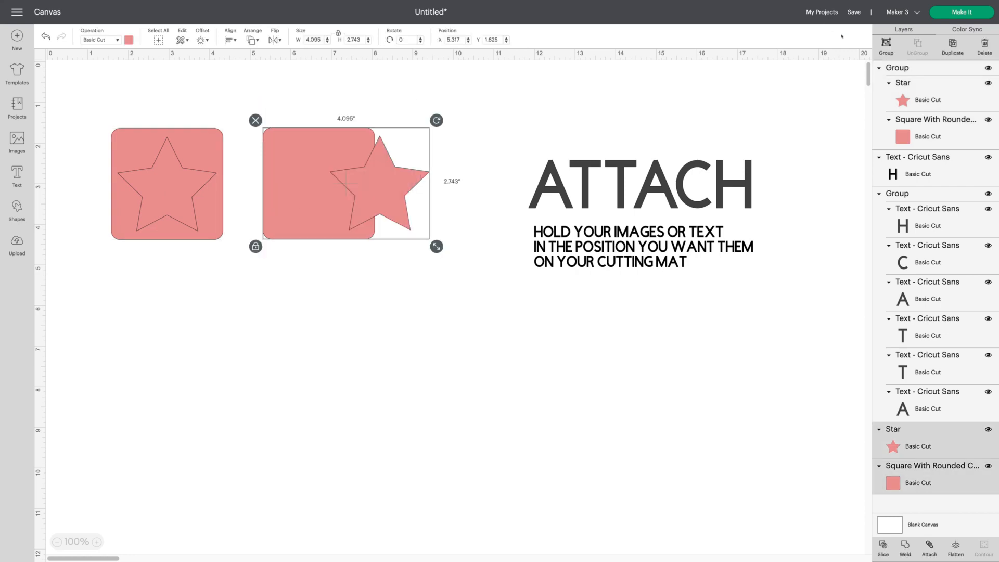
click(887, 43)
click(635, 329)
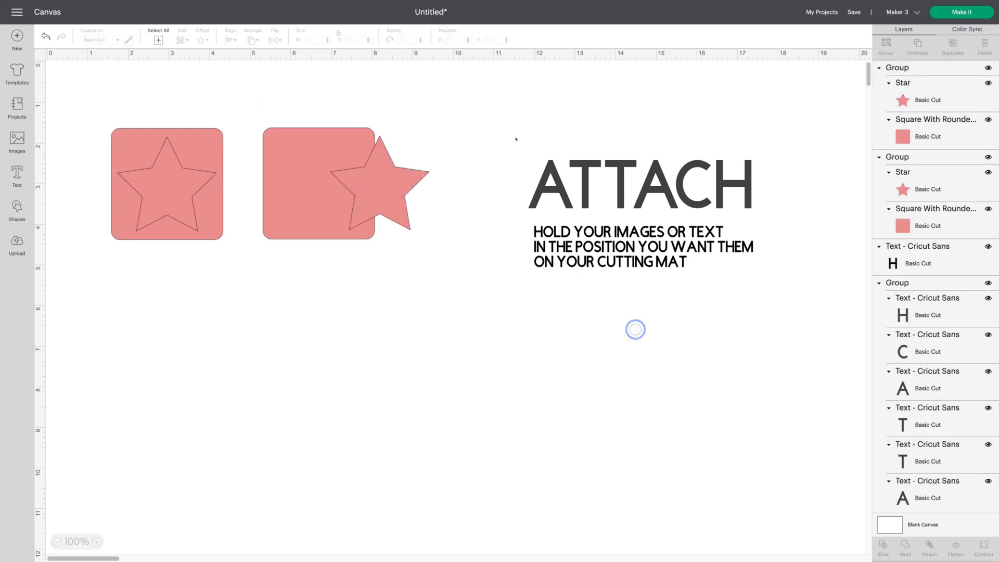
- Group the ATTACH heading with its three text lines
drag(516, 138, 847, 313)
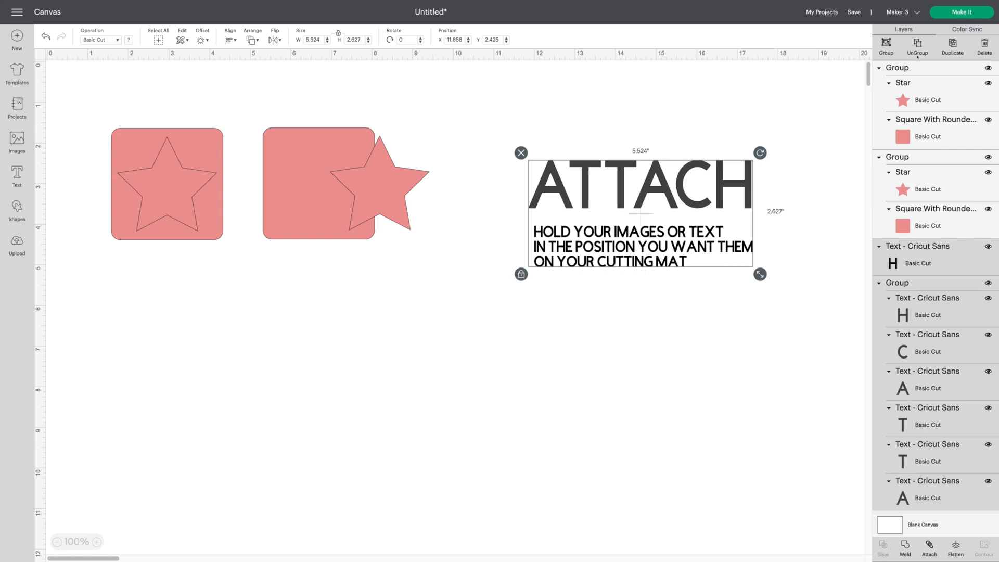
key(ctrl+g)
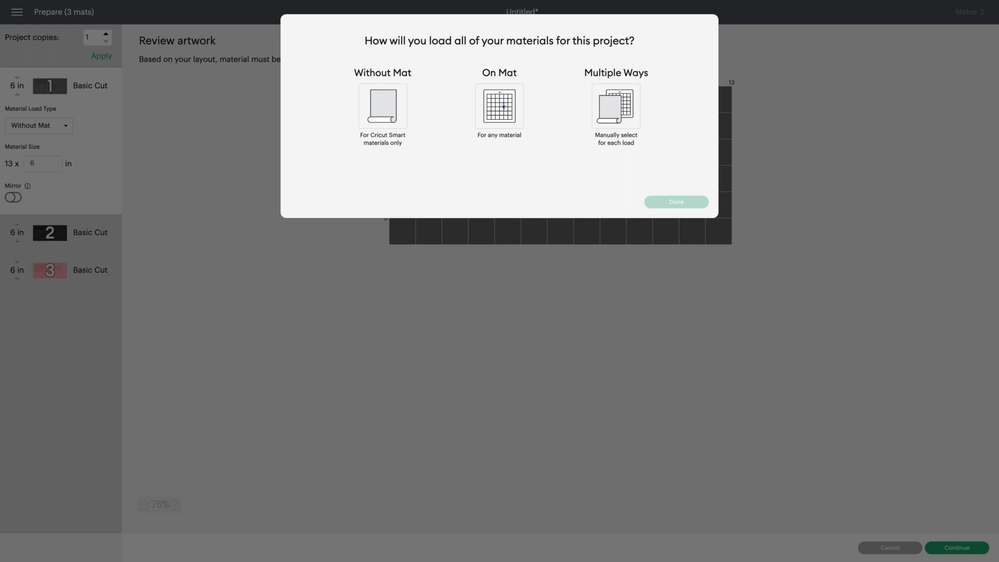
- Open the Make It preview loaded On Mat, review each of the three mats, and cancel back to the canvas
click(503, 106)
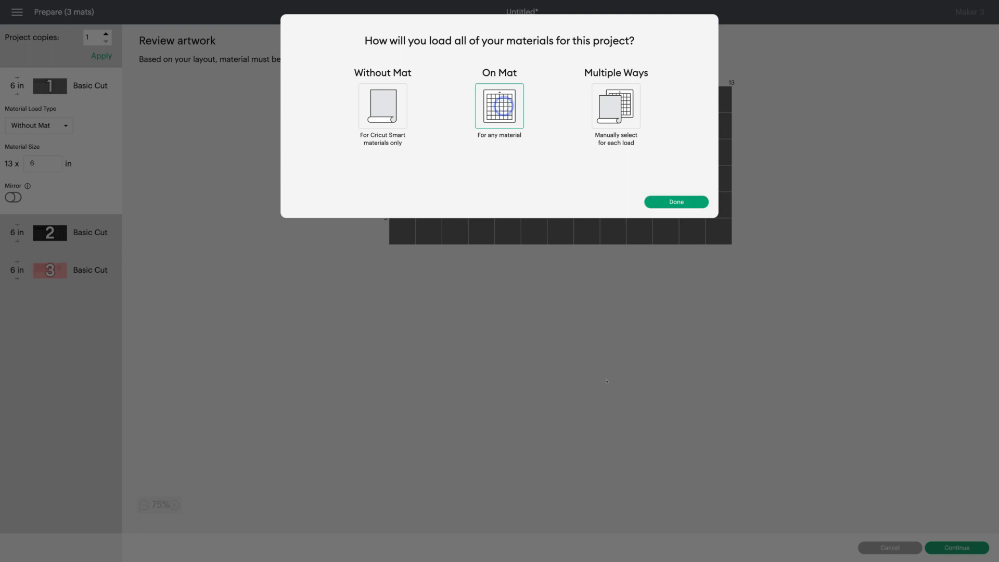
click(676, 202)
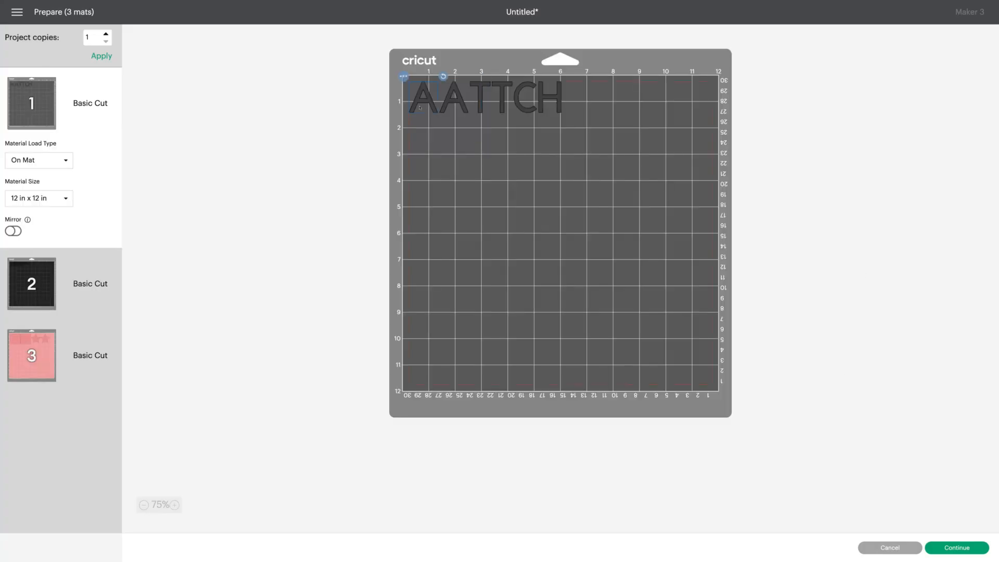
click(76, 294)
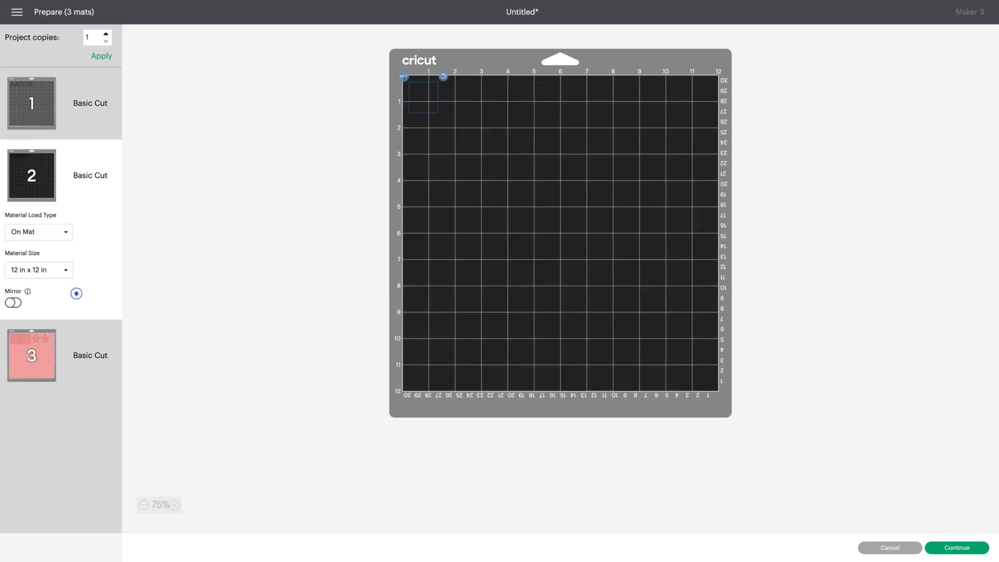
click(85, 363)
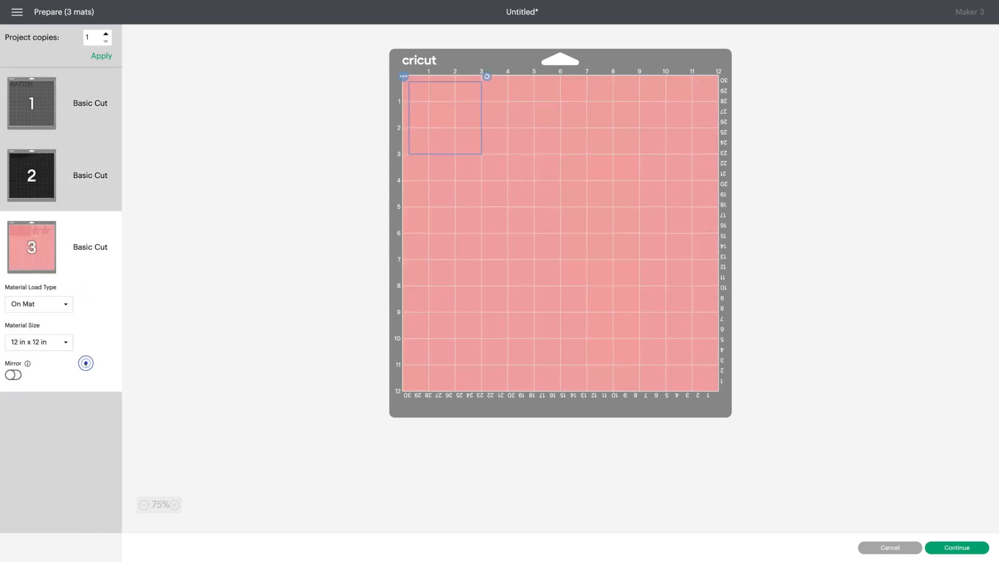
click(103, 197)
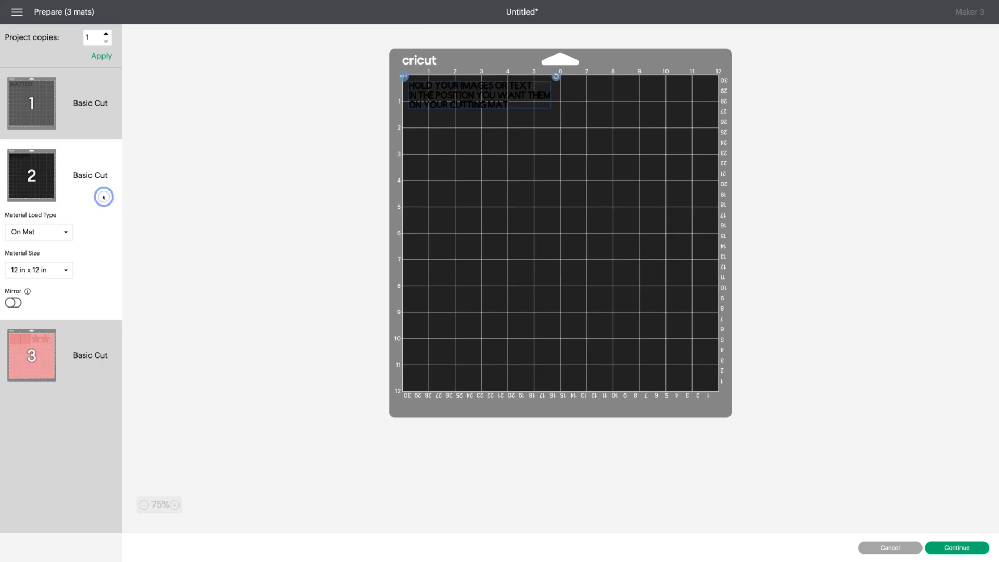
click(95, 102)
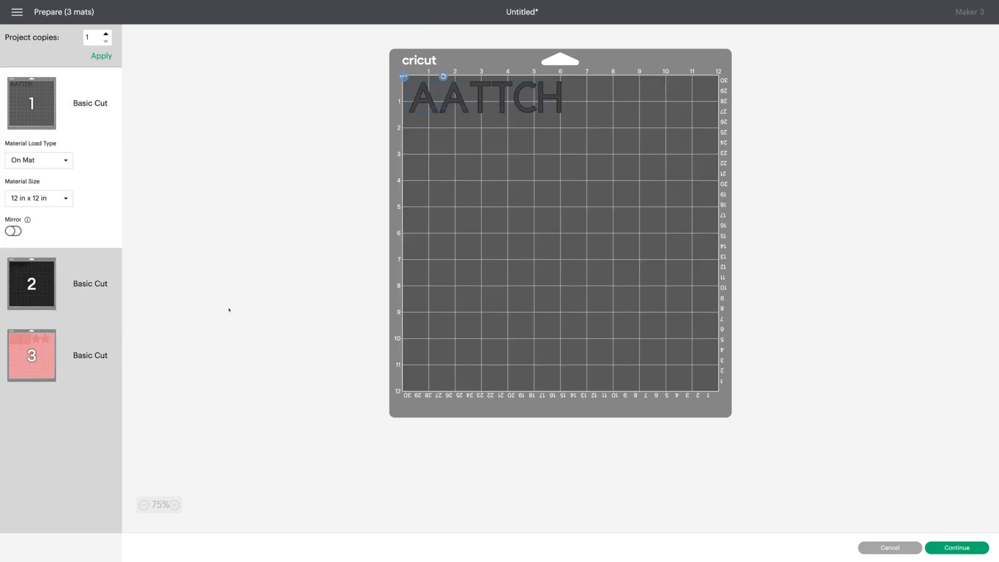
click(867, 547)
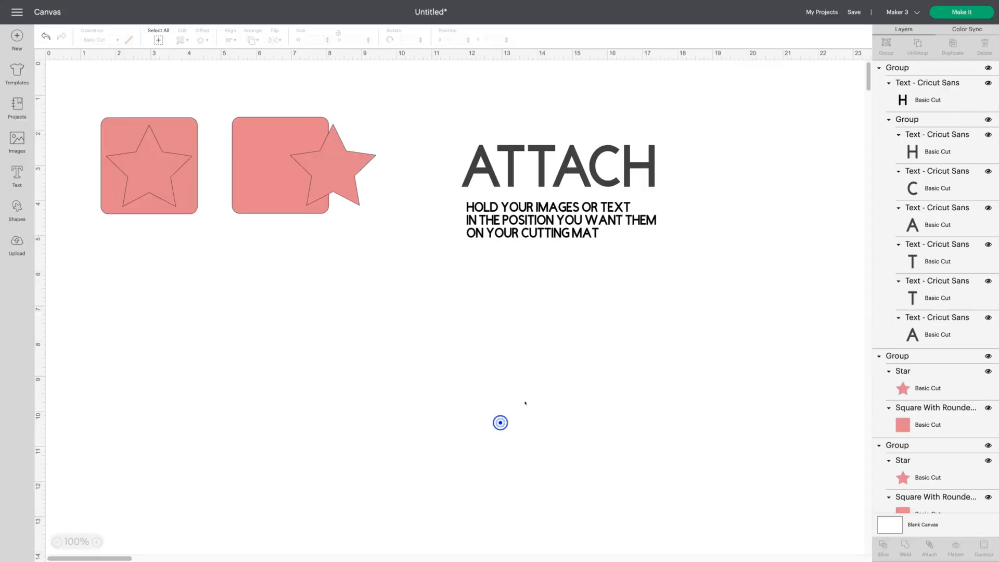
- Ungroup the first star and square
drag(76, 88, 211, 226)
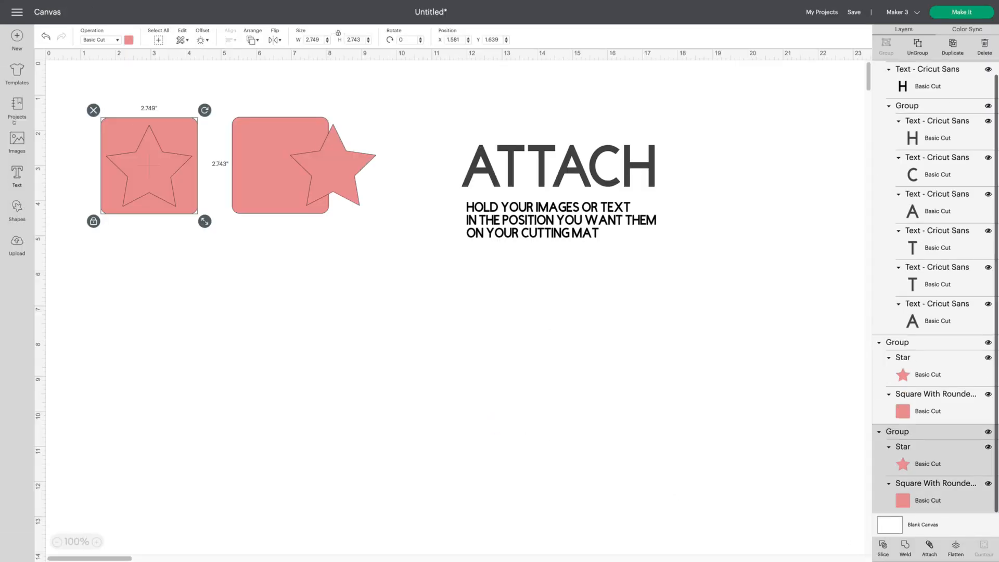
click(917, 43)
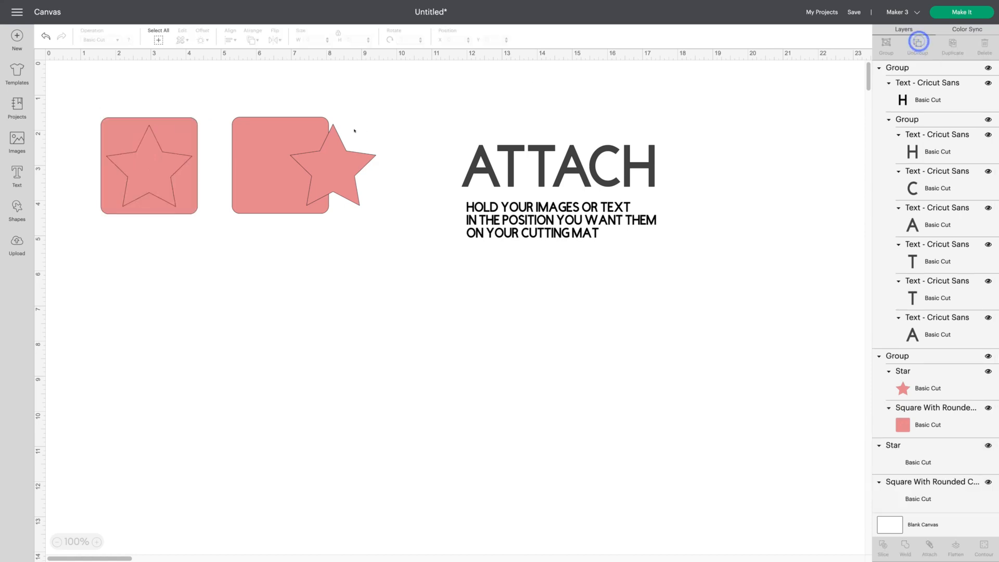
click(45, 35)
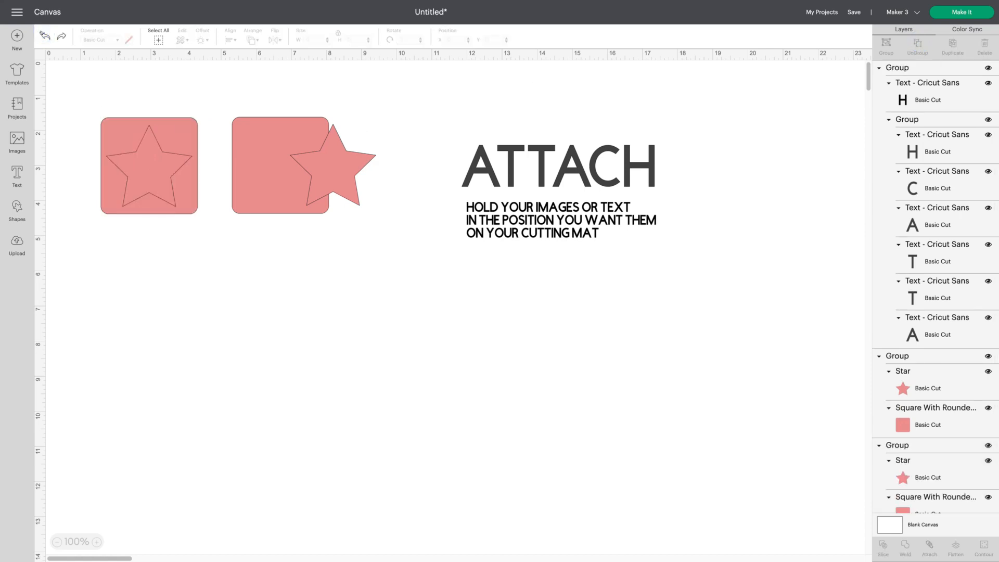
click(61, 36)
- Select the first star and square and centre them on each other
drag(84, 89, 206, 222)
click(229, 39)
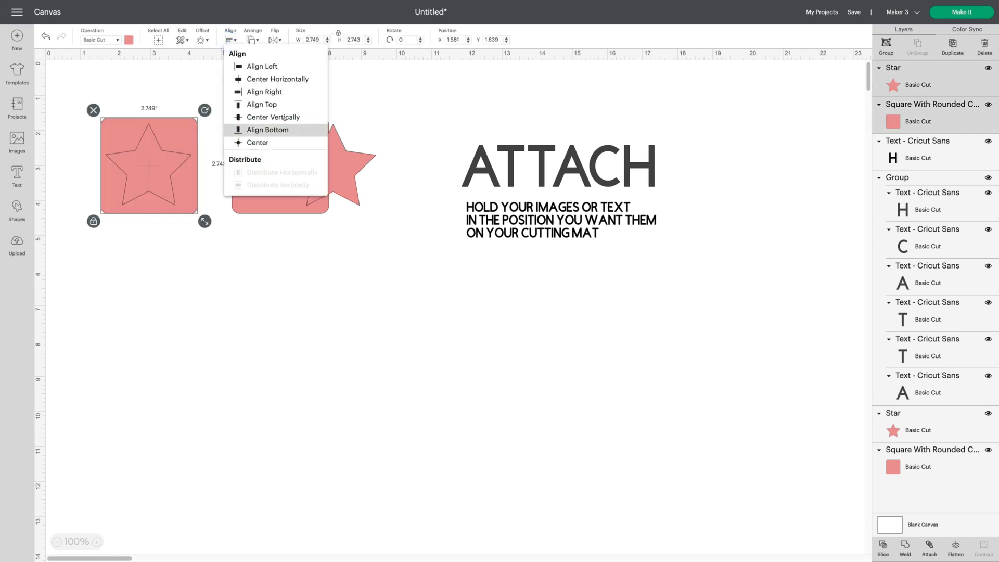
click(276, 142)
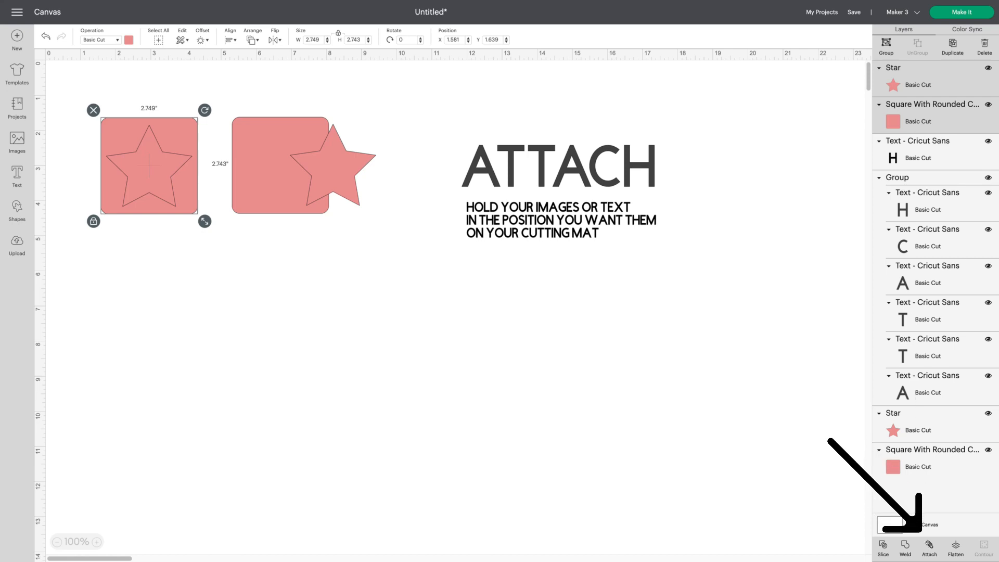
- Attach the centred star and square, then select the second star-and-square pair and attach them too
click(929, 545)
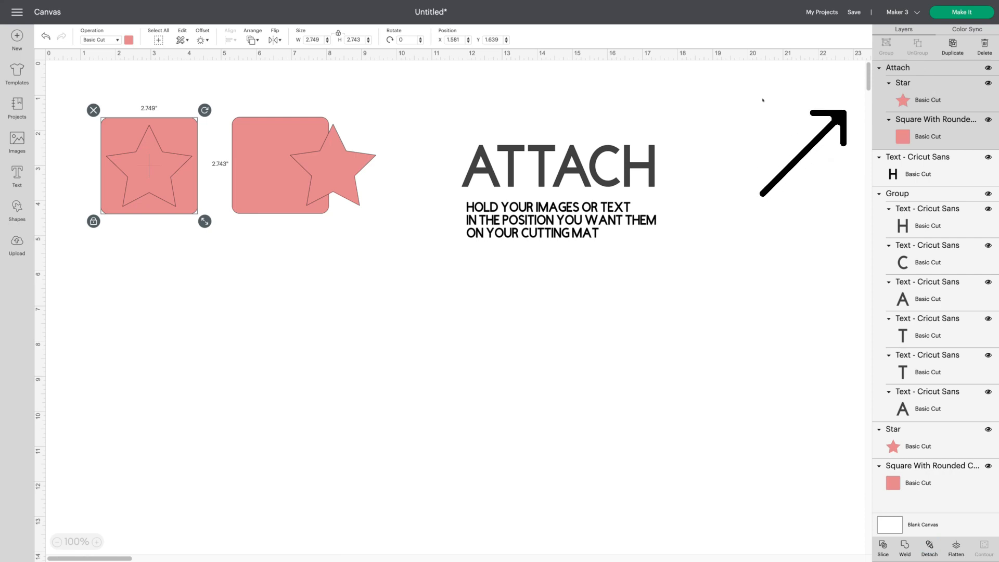
drag(241, 88, 371, 224)
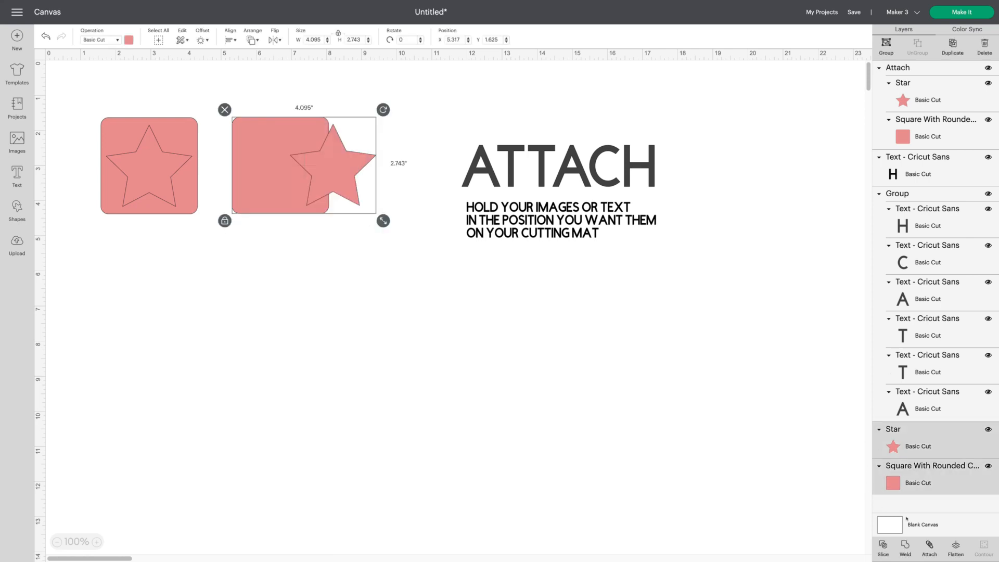
click(929, 546)
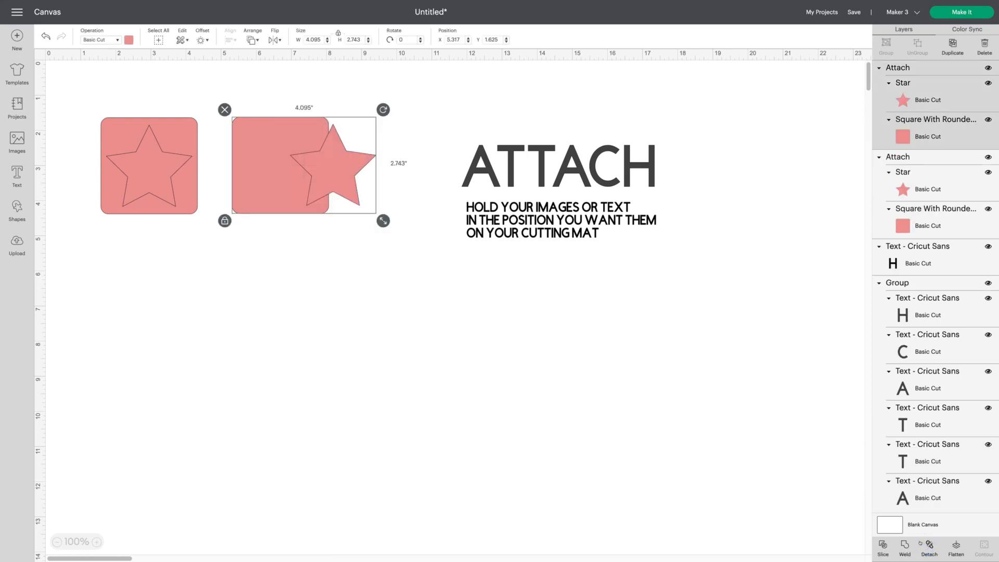
- Attach the ATTACH heading to its text lines and move the attached text slightly up and left
drag(433, 104, 747, 317)
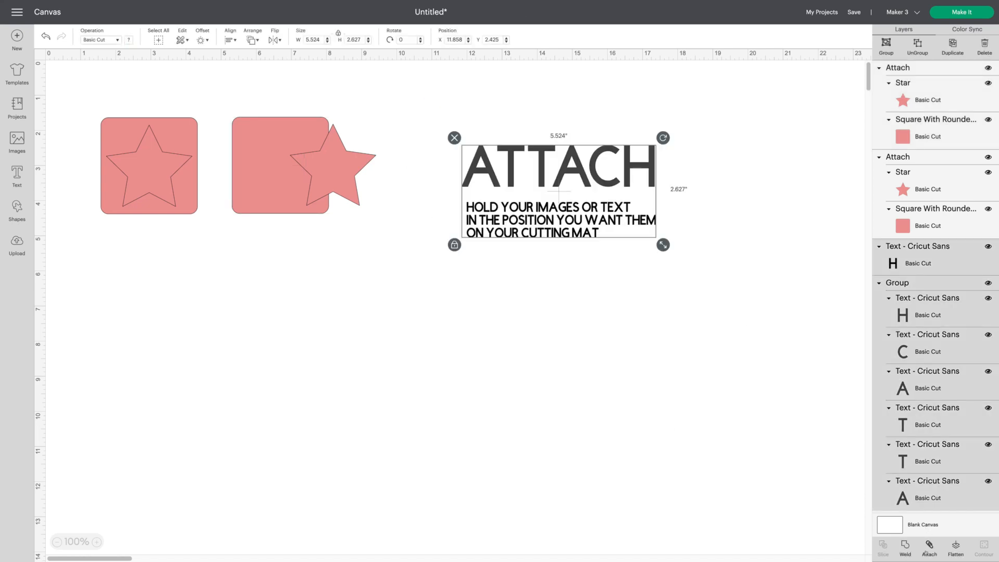
click(930, 544)
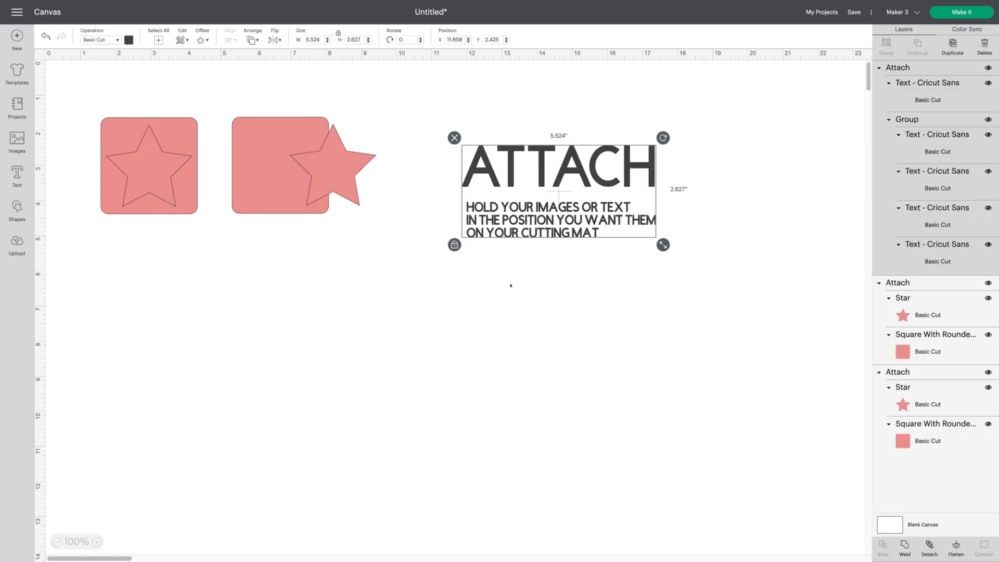
click(511, 284)
drag(646, 242, 605, 220)
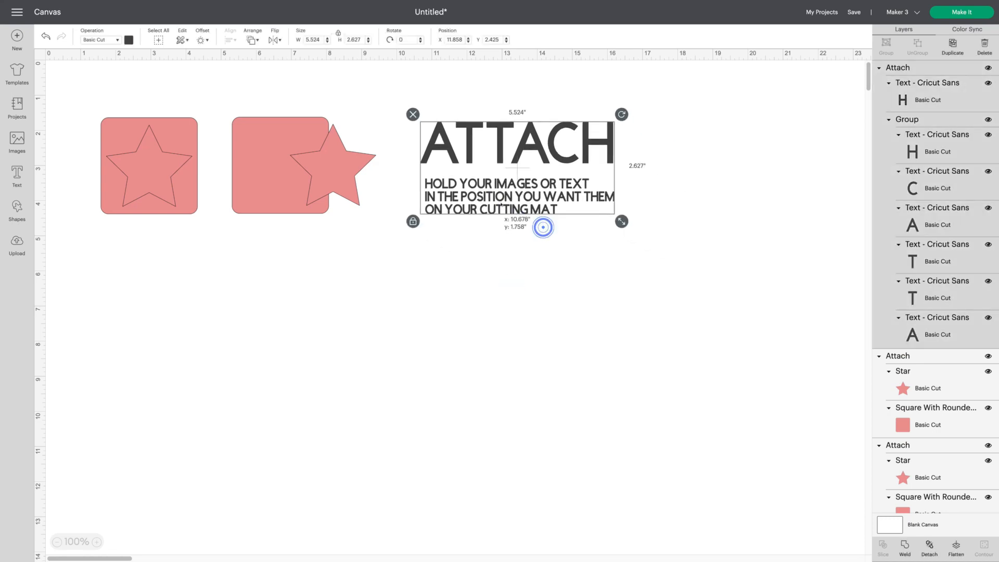
click(633, 275)
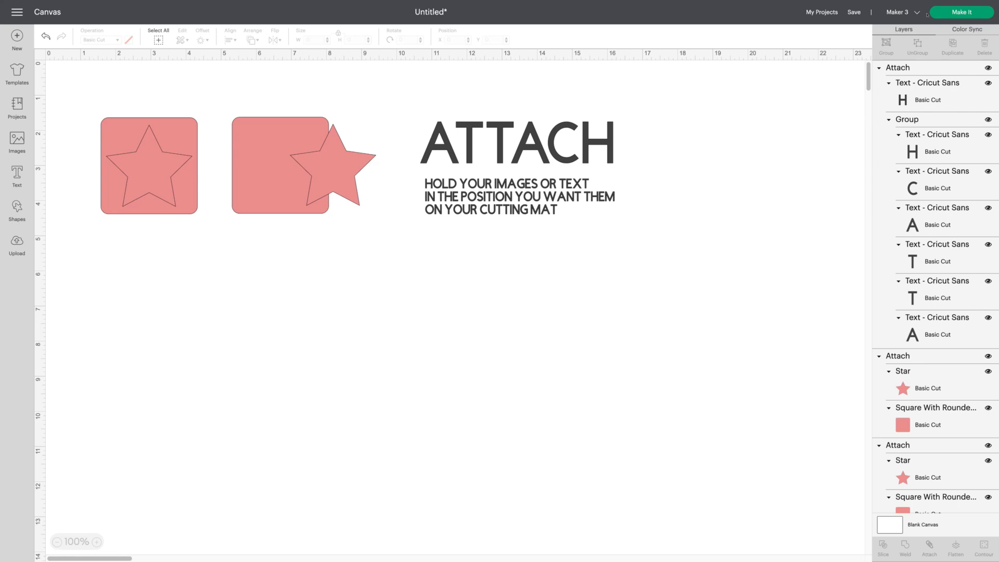
- Open the Make It preview loaded On Mat, review both mats, and cancel back to the canvas
click(961, 11)
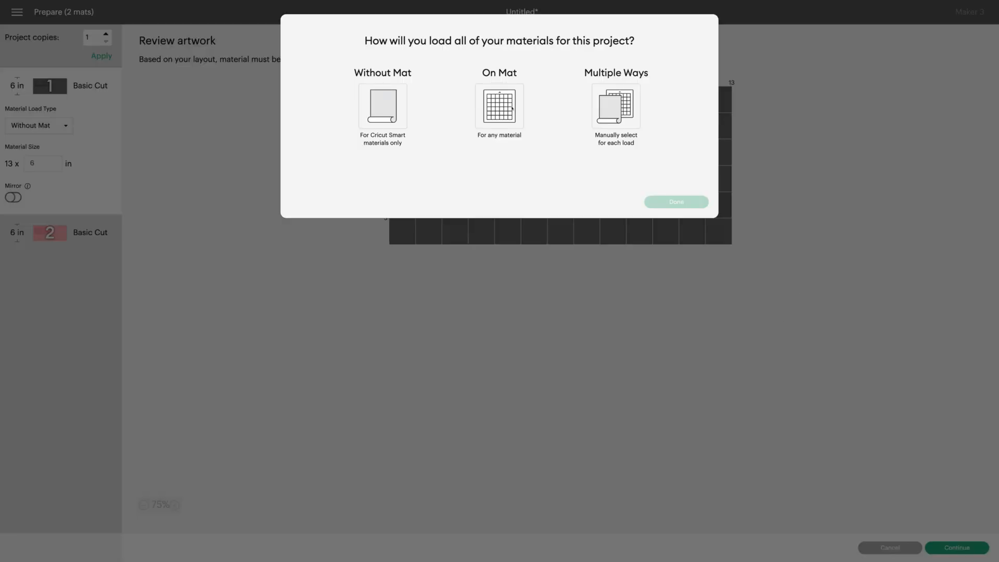
click(512, 108)
click(677, 202)
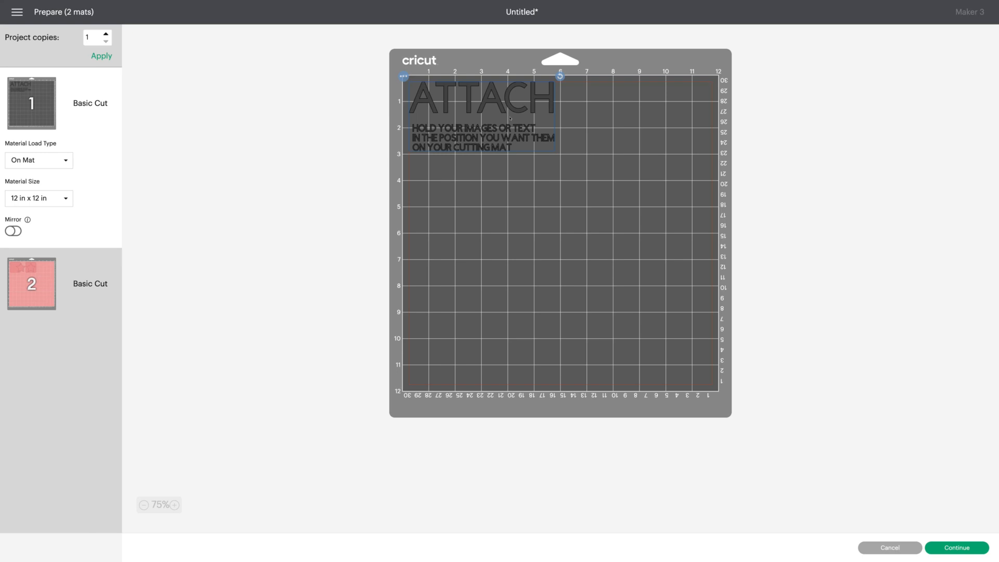
click(81, 299)
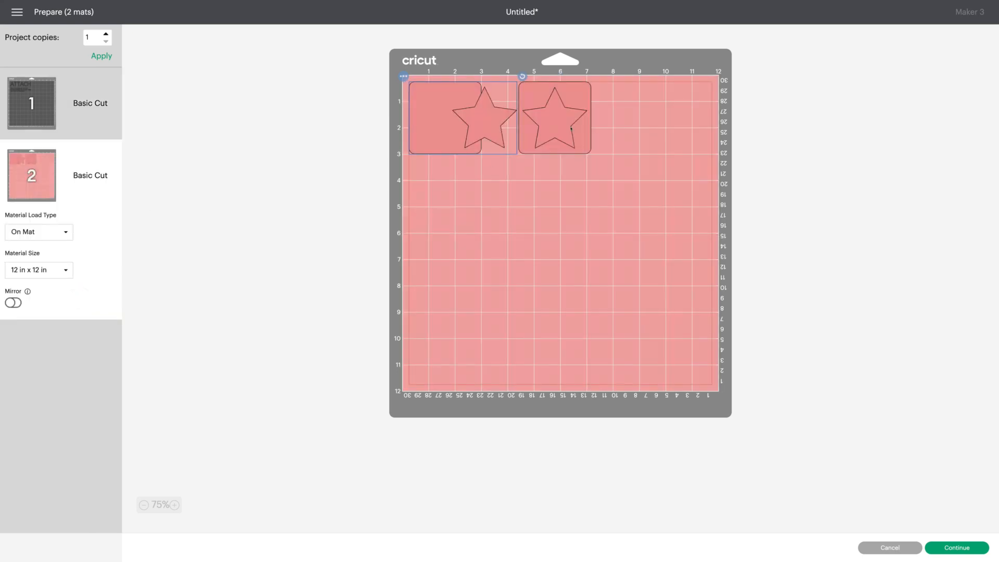
click(545, 255)
click(864, 547)
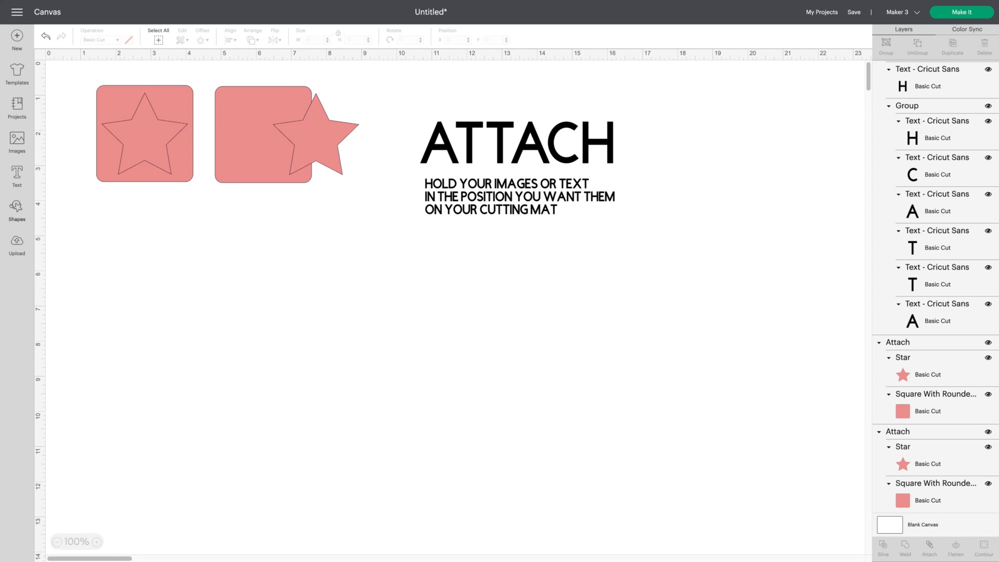
- Add a square below the stars, enlarge it to about 6.5 inches, and colour it pink
click(17, 207)
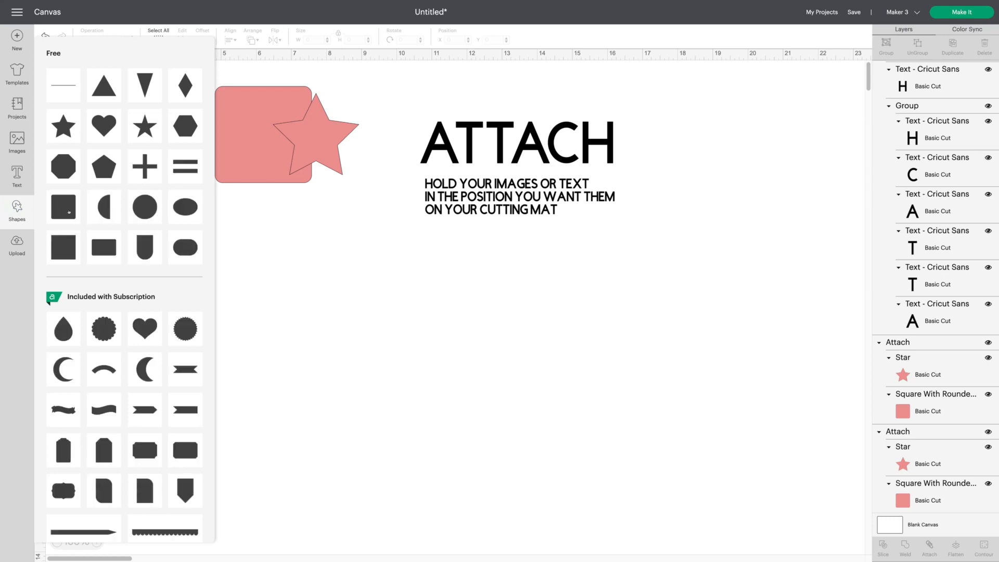
click(69, 212)
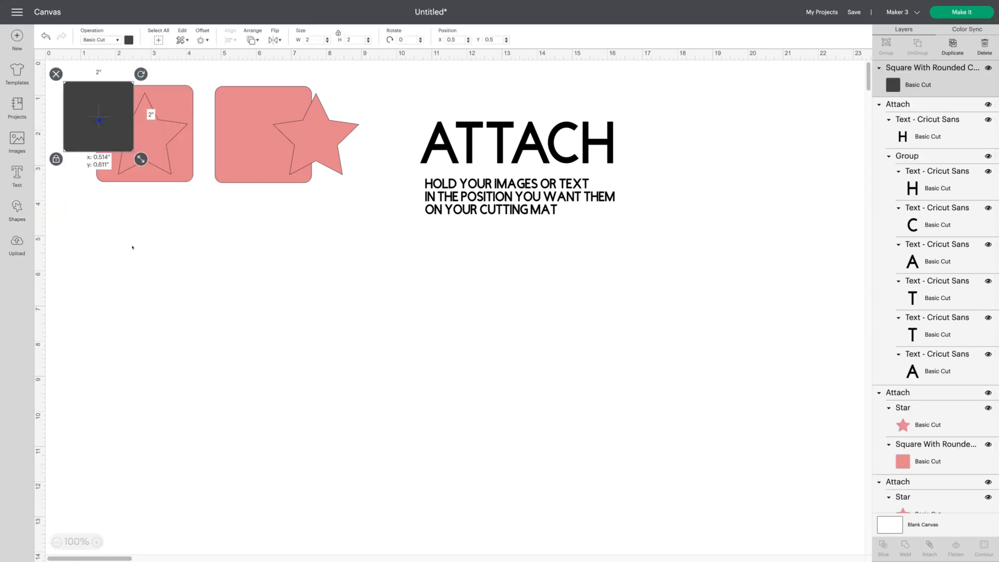
drag(98, 118, 255, 276)
drag(304, 321, 455, 403)
click(127, 40)
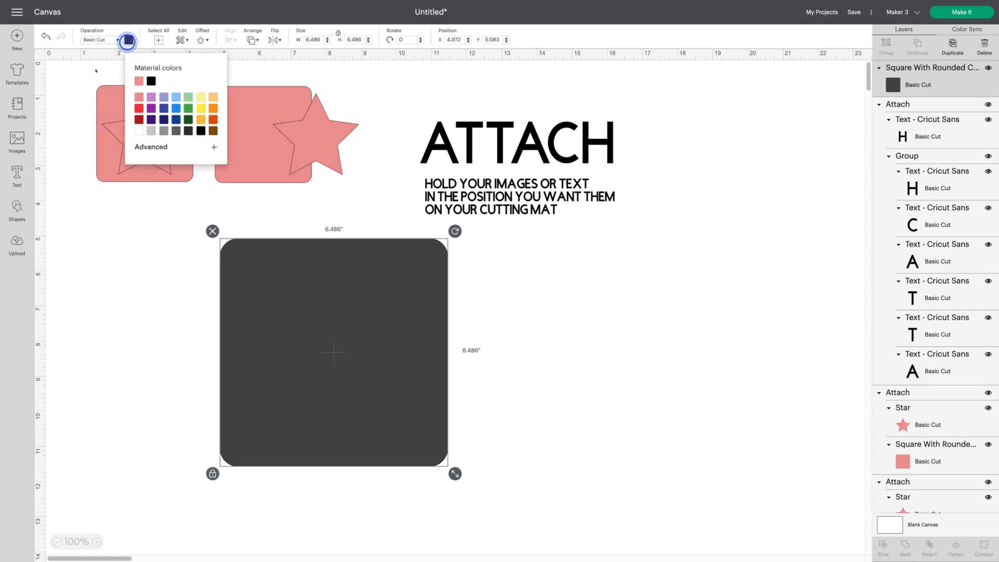
click(139, 130)
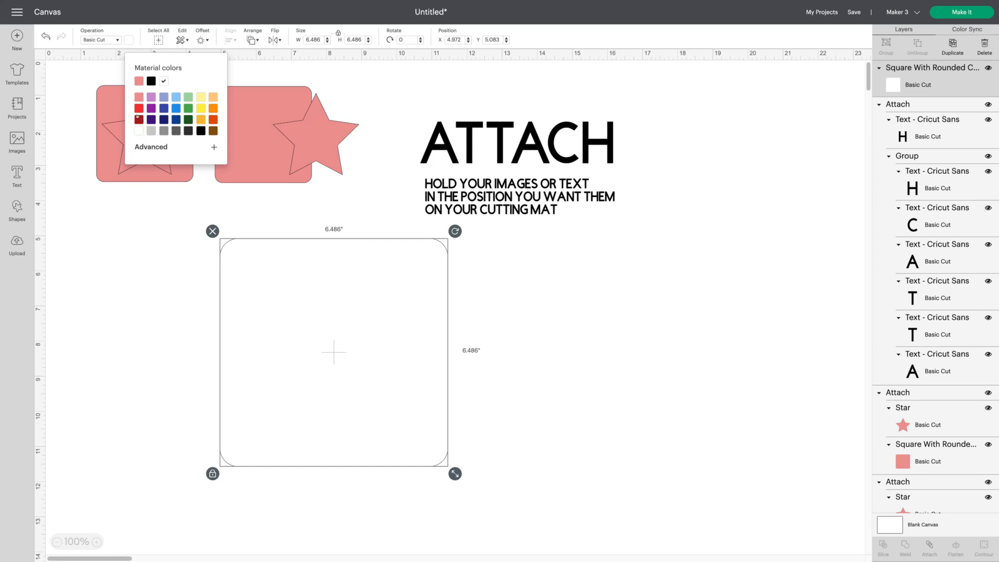
click(139, 97)
- Send the attached ATTACH text to the front and move it onto the pink square
right_click(557, 154)
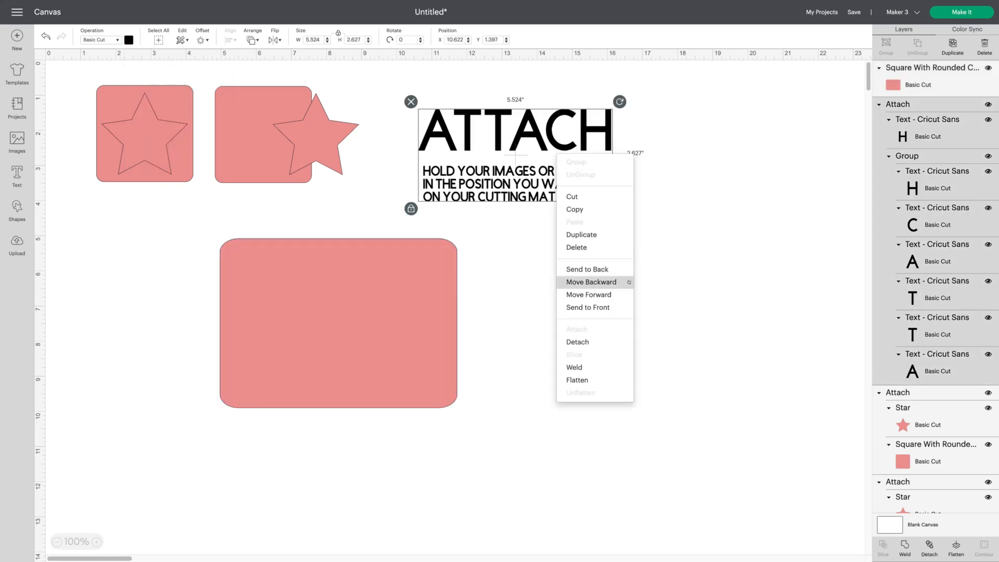
click(618, 307)
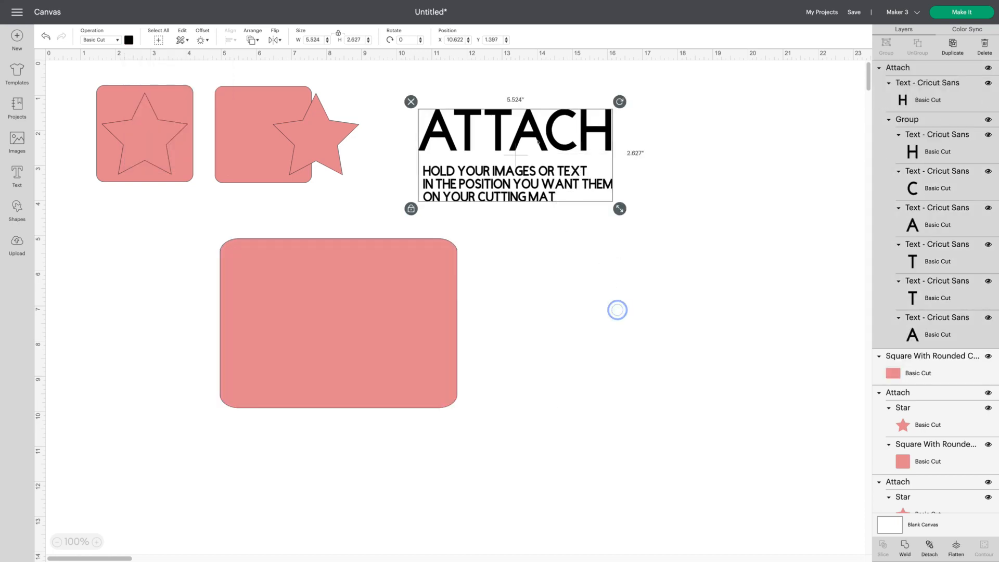
drag(540, 163, 363, 331)
- Select the pink square together with the ATTACH text and attach them
click(556, 344)
drag(201, 223, 512, 441)
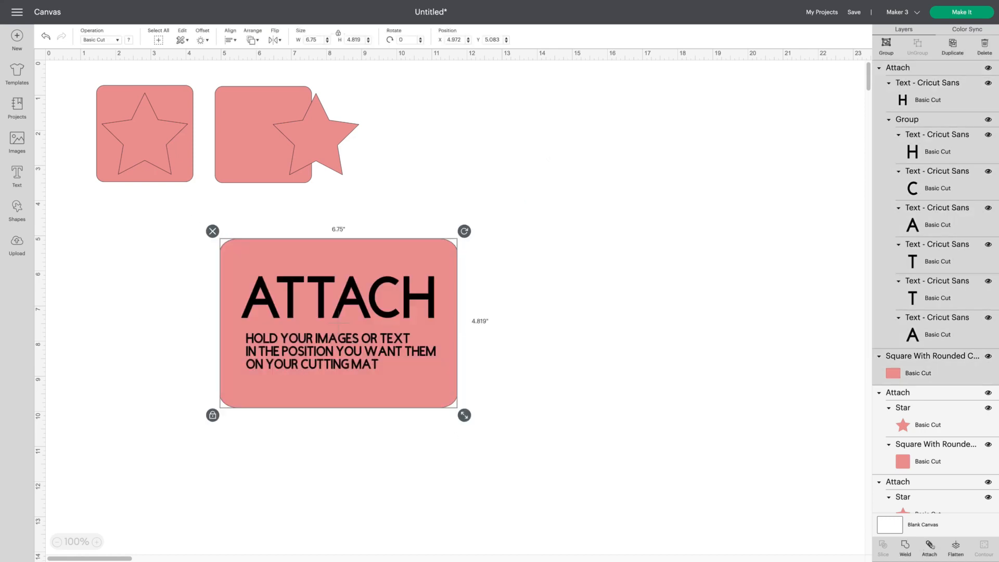
click(929, 545)
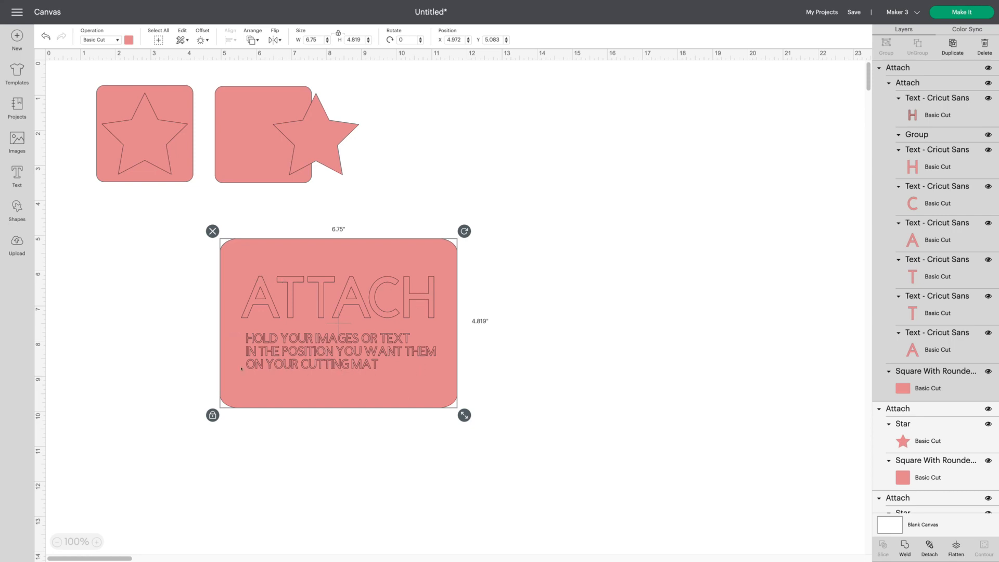
drag(312, 390, 474, 241)
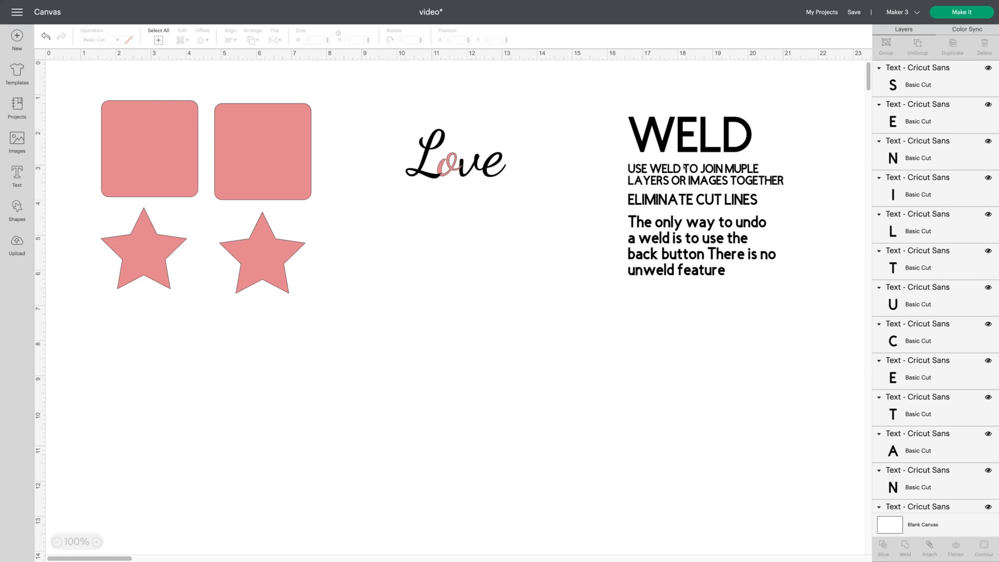
- Select the WELD heading with all its text lines and group them
click(685, 168)
click(829, 196)
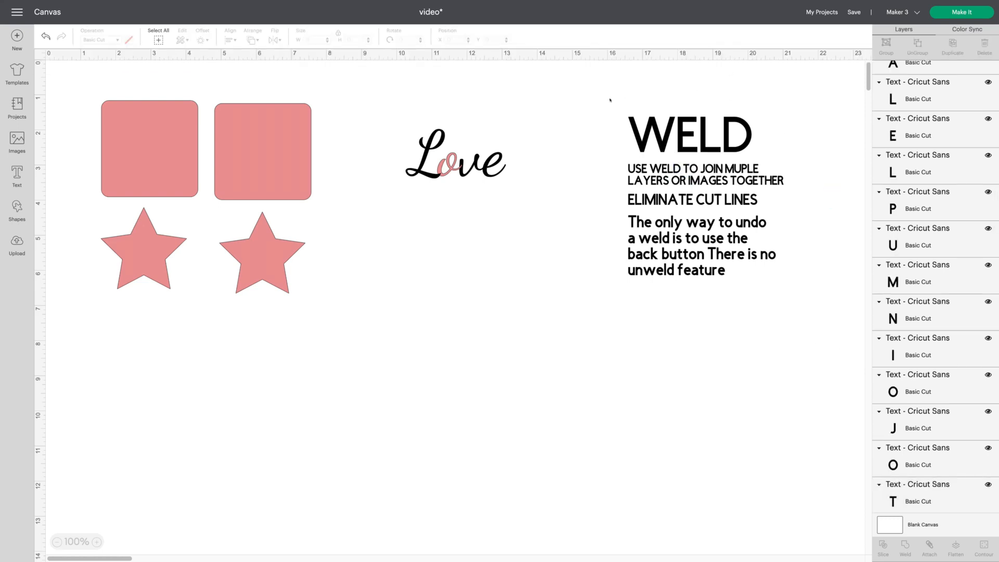
drag(611, 100, 814, 352)
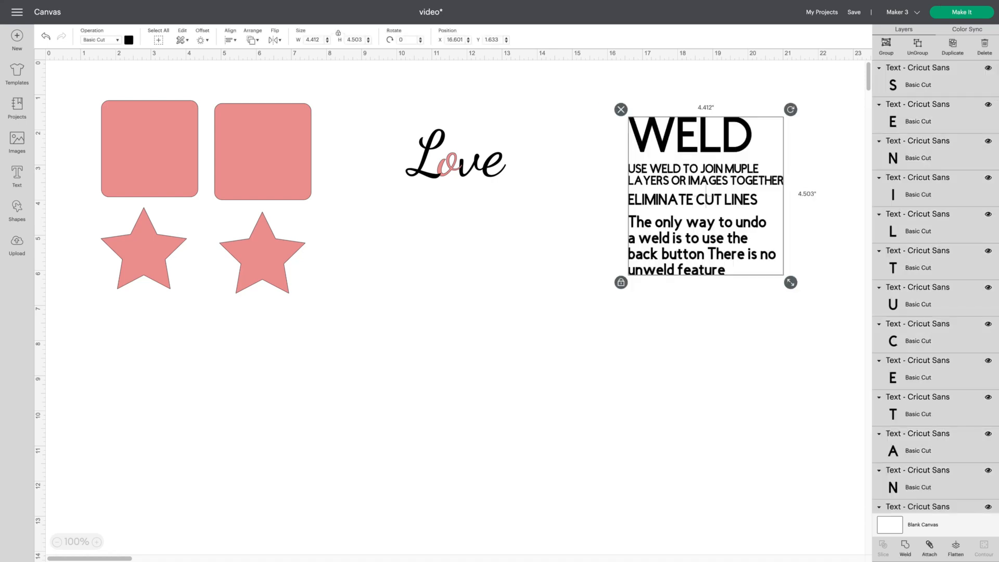
click(886, 45)
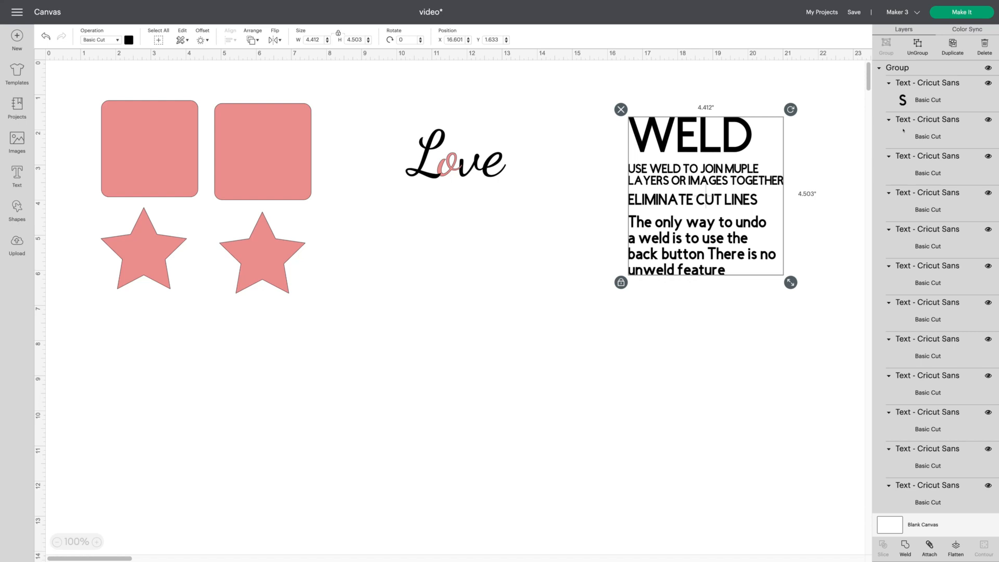
scroll(904, 130, down, 5)
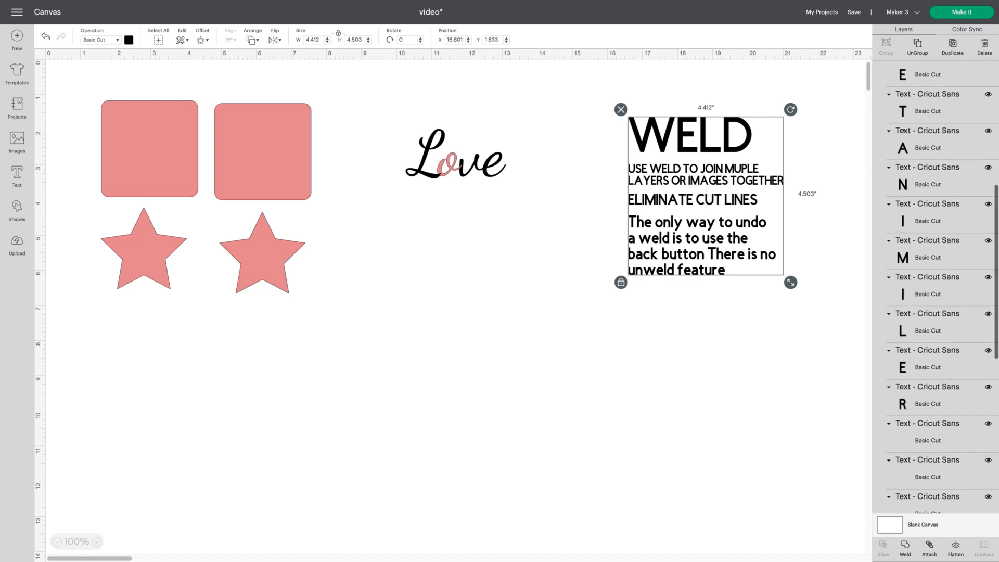
scroll(904, 131, down, 5)
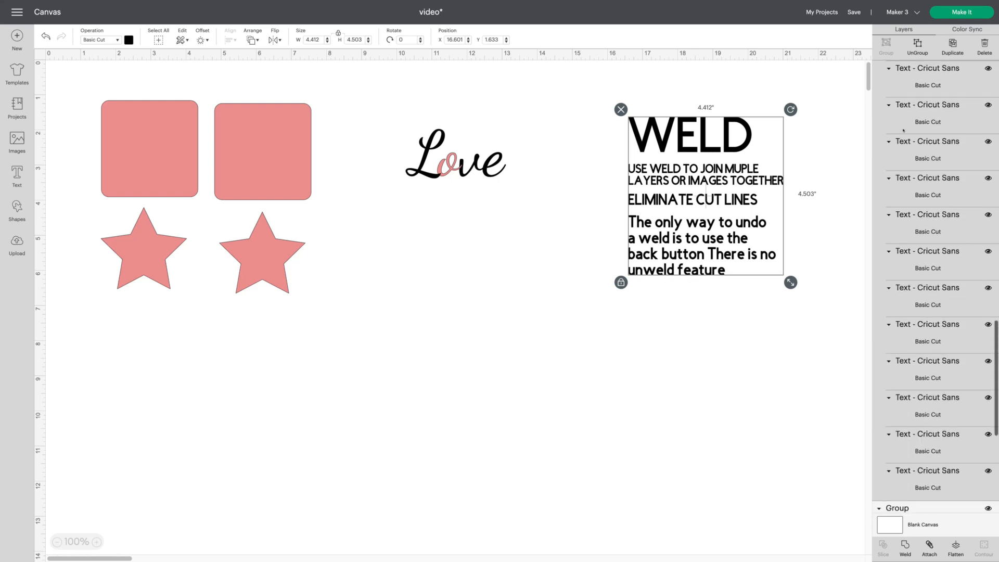
scroll(904, 131, down, 3)
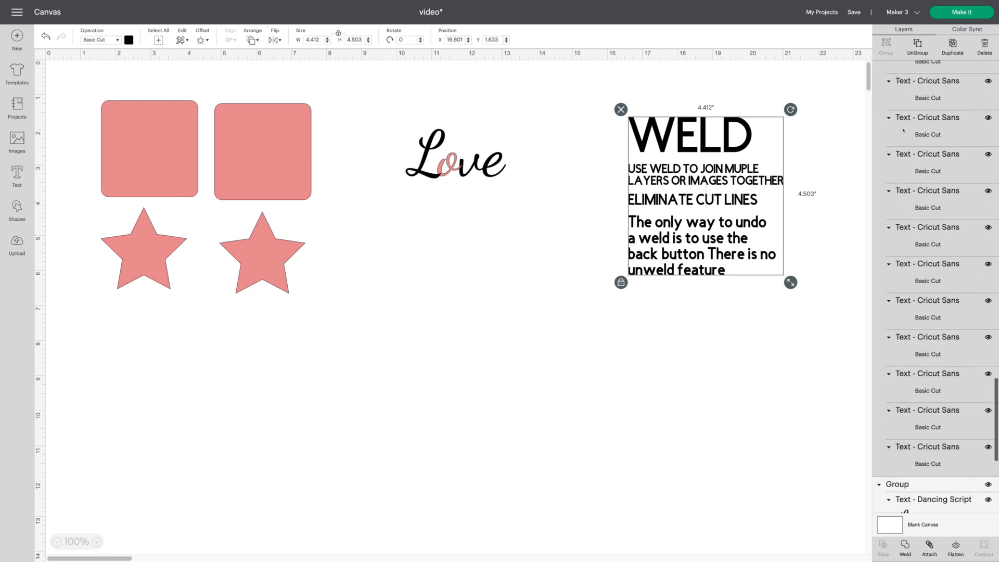
scroll(904, 131, down, 10)
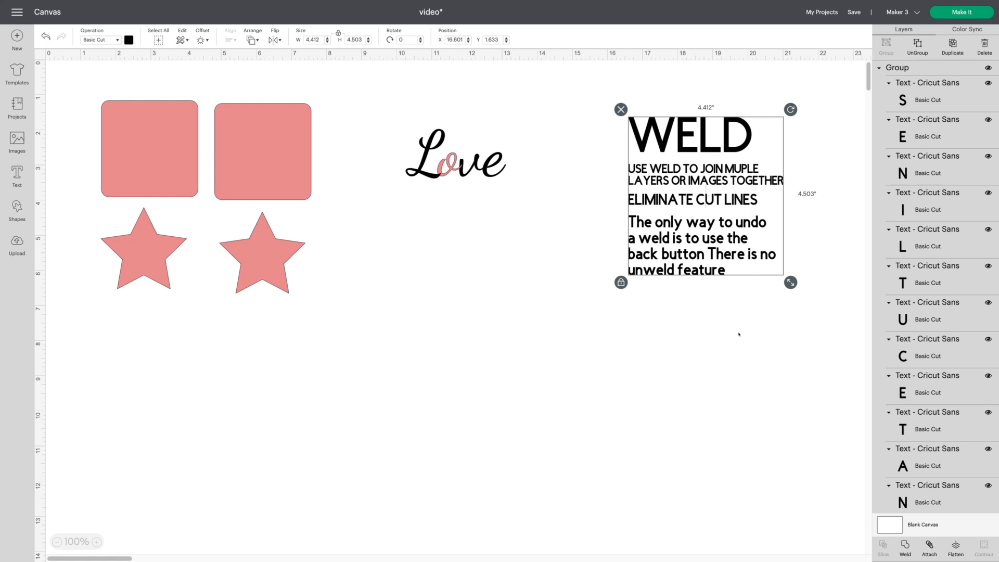
- Select the WELD text group and weld it into one layer
click(739, 334)
click(704, 136)
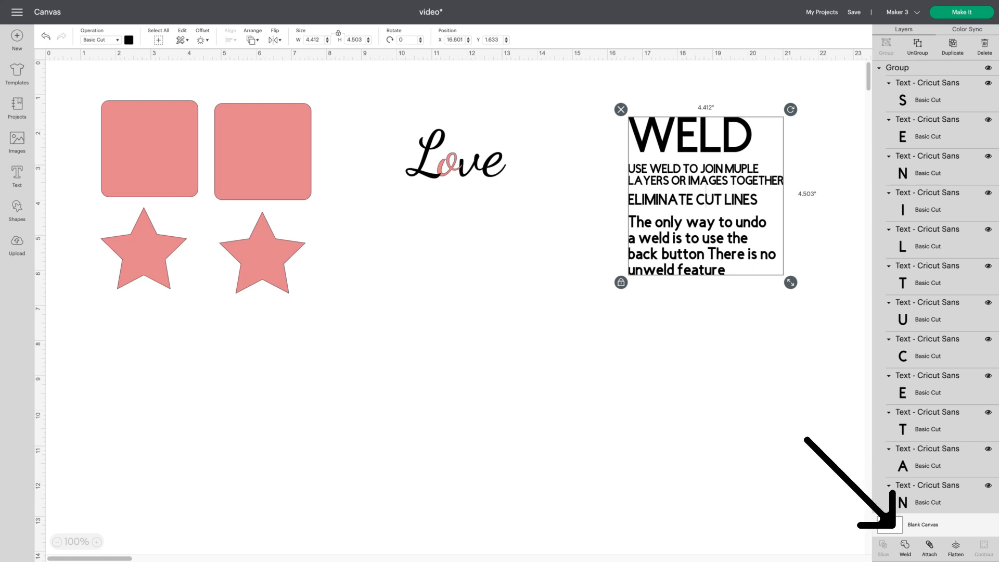
click(906, 544)
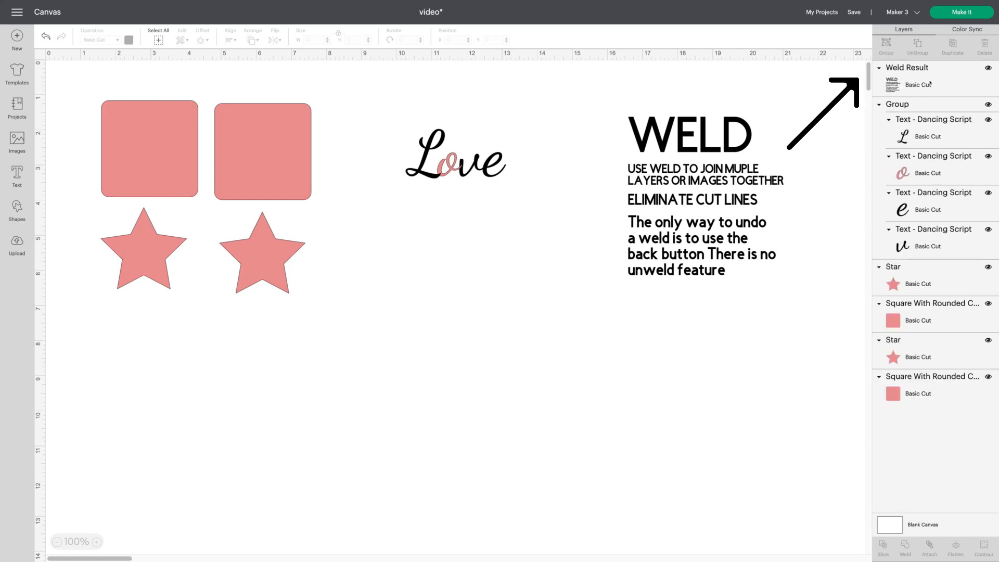
- Undo the weld to restore the separate WELD text layers
click(734, 136)
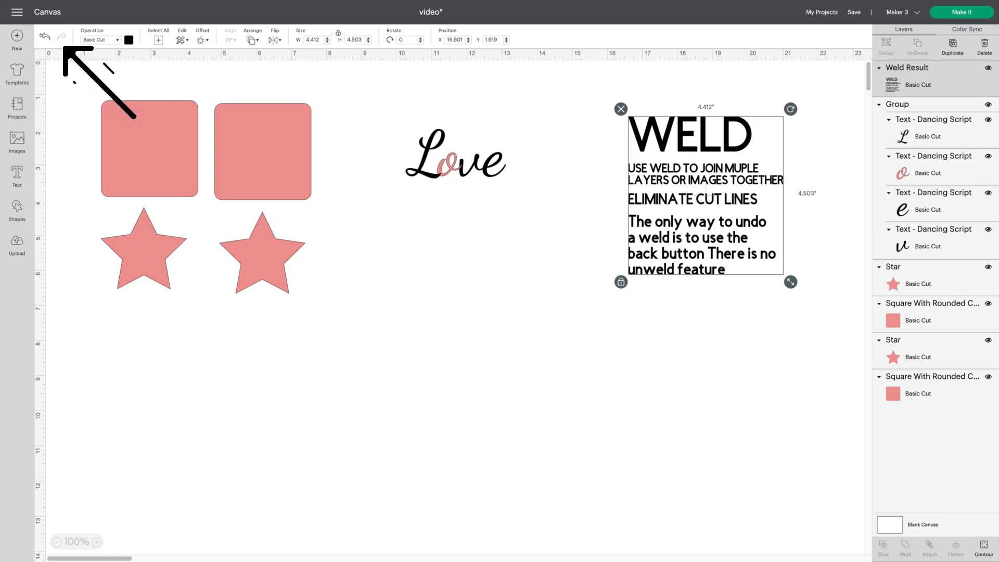
click(45, 35)
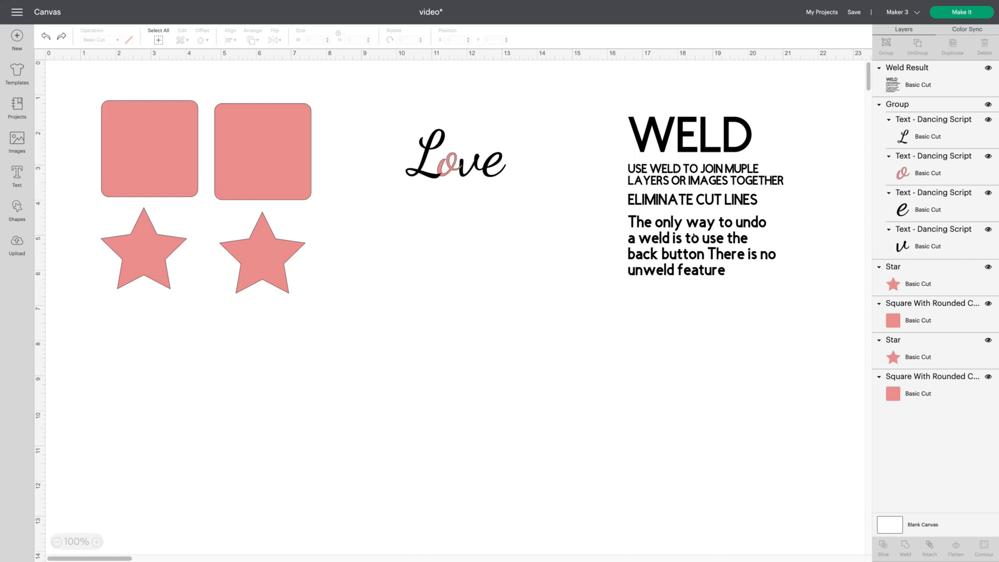
click(693, 235)
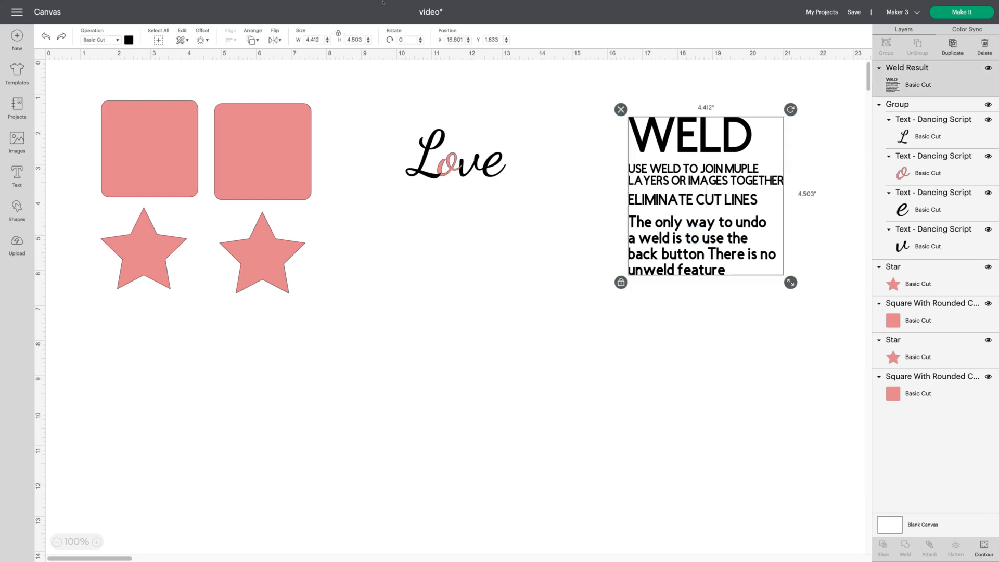
click(44, 35)
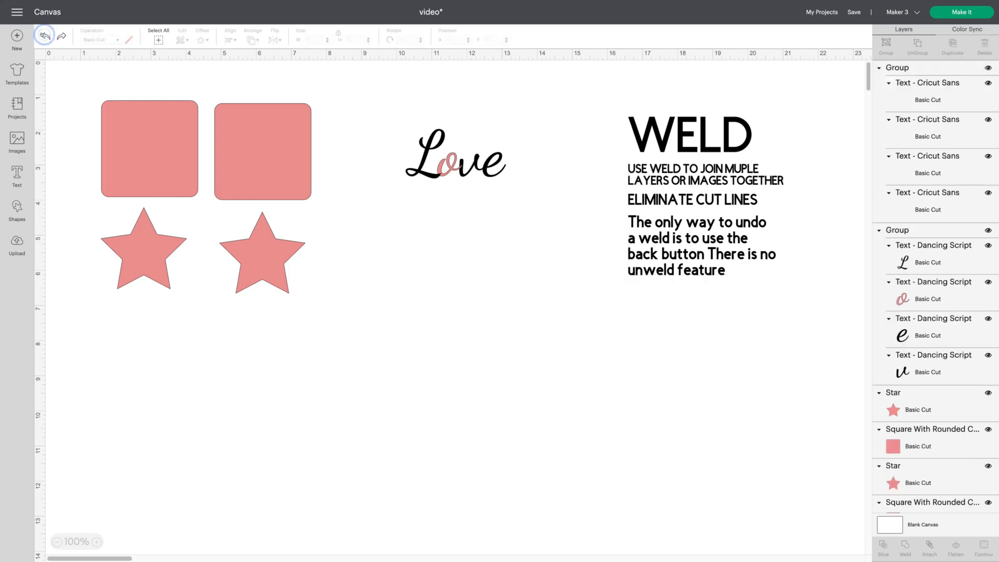
scroll(948, 251, down, 15)
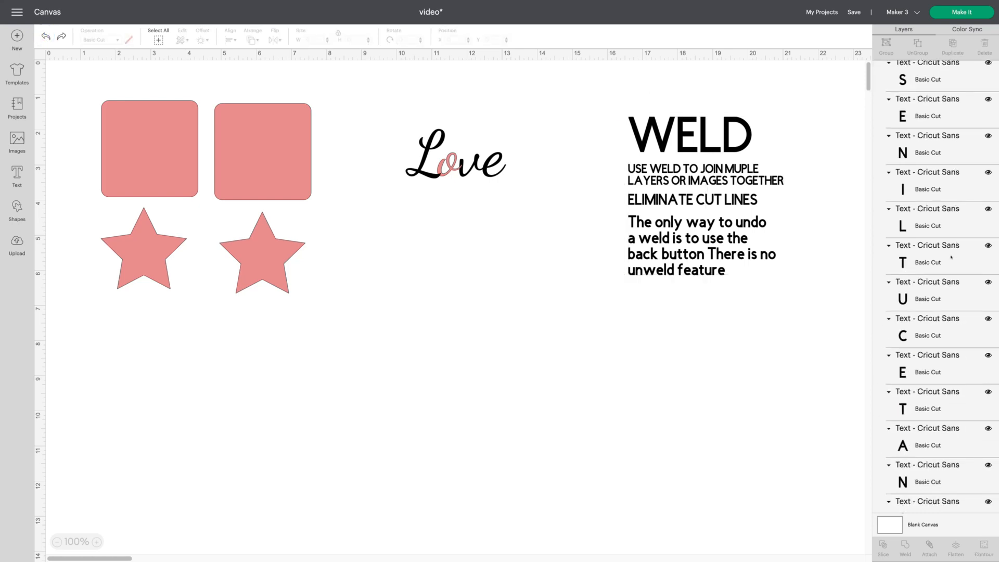
- Duplicate the WELD text group and hide the copy's visibility
scroll(951, 257, down, 8)
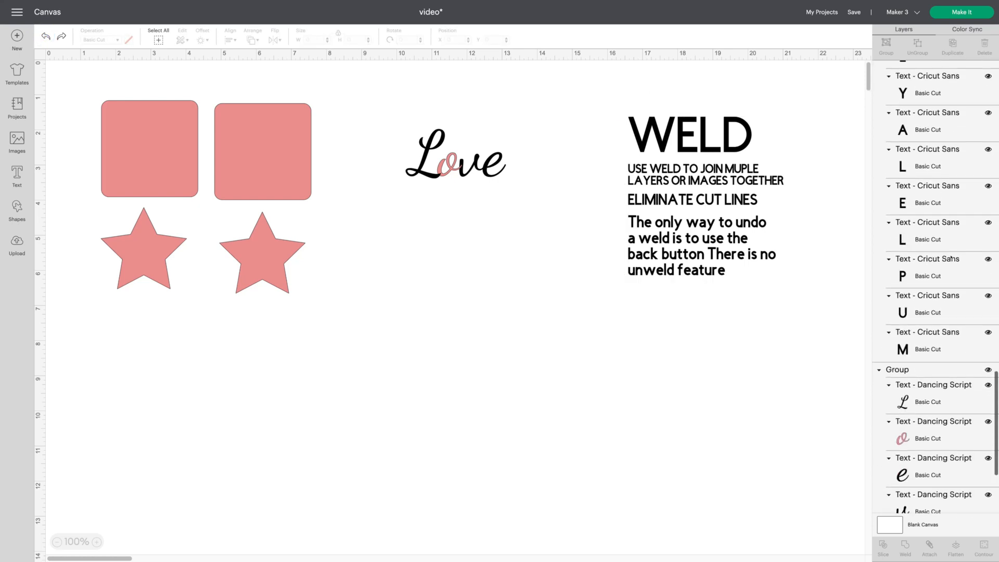
scroll(951, 258, up, 12)
scroll(951, 257, up, 10)
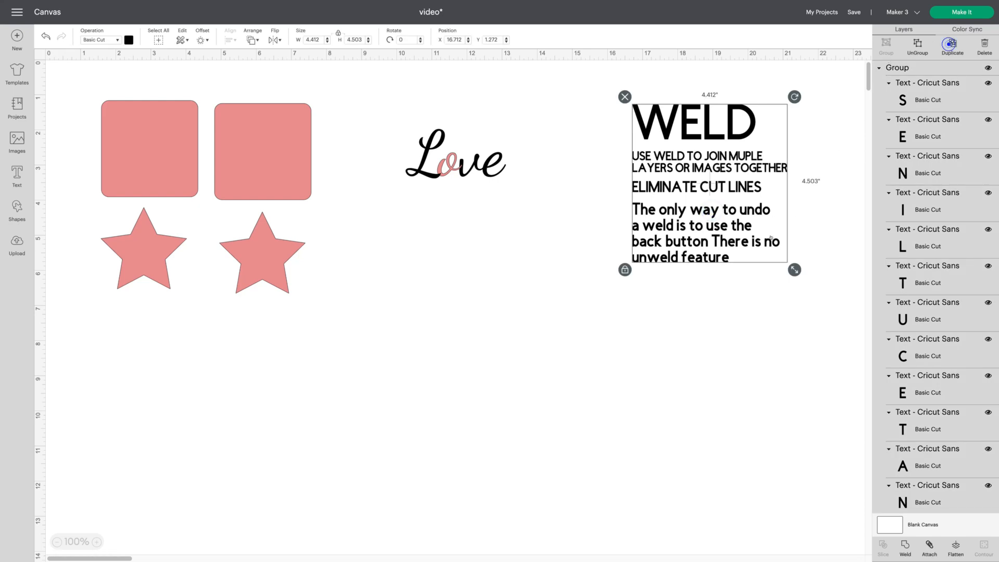
key(ctrl+d)
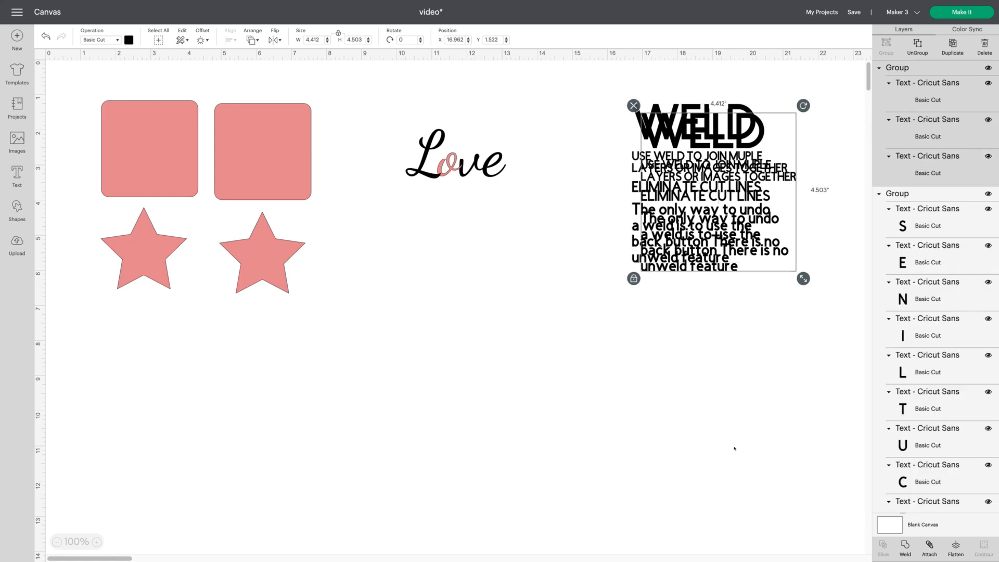
click(987, 68)
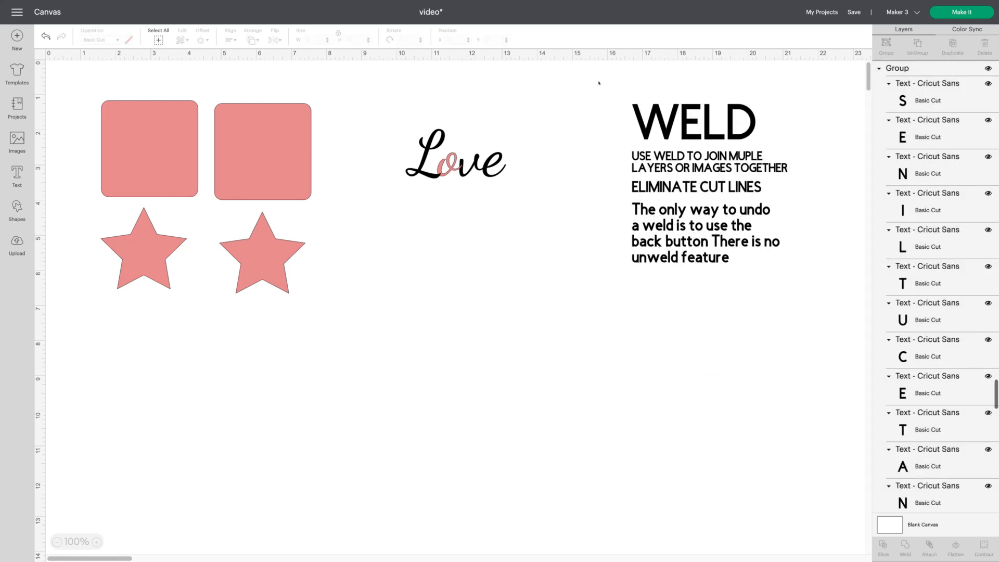
- Select the visible WELD text block and weld it into a single layer
drag(597, 82, 838, 304)
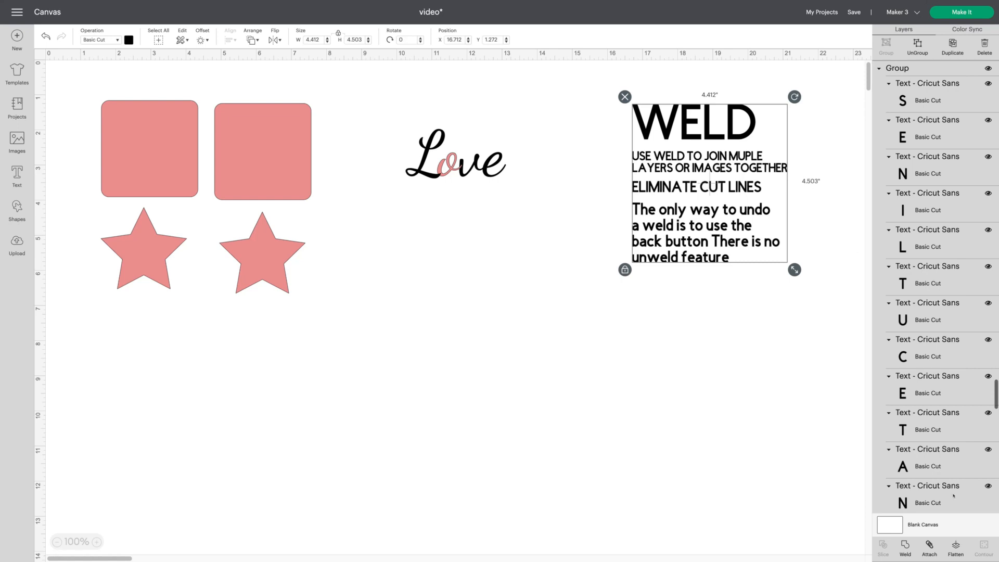
click(657, 462)
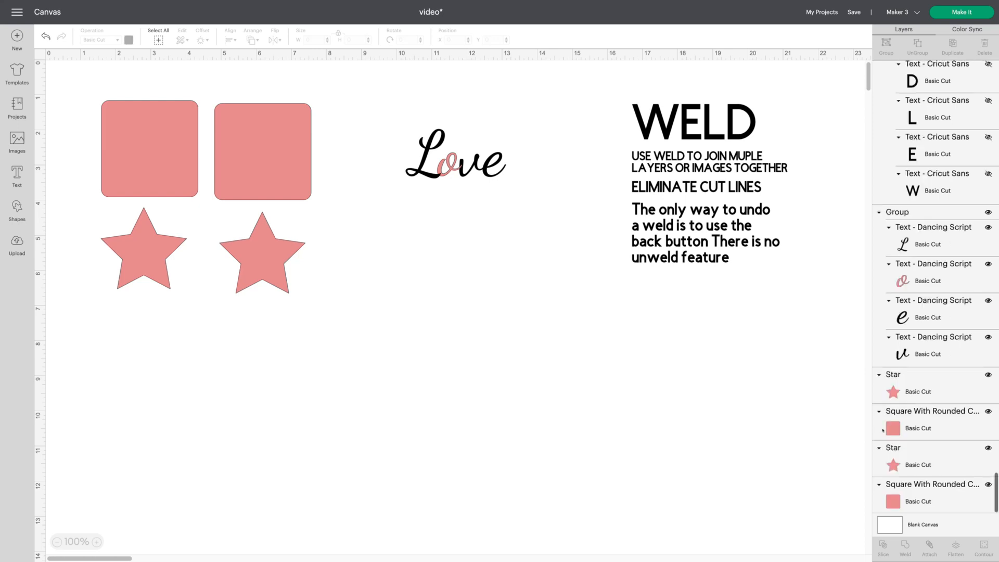
scroll(961, 122, up, 10)
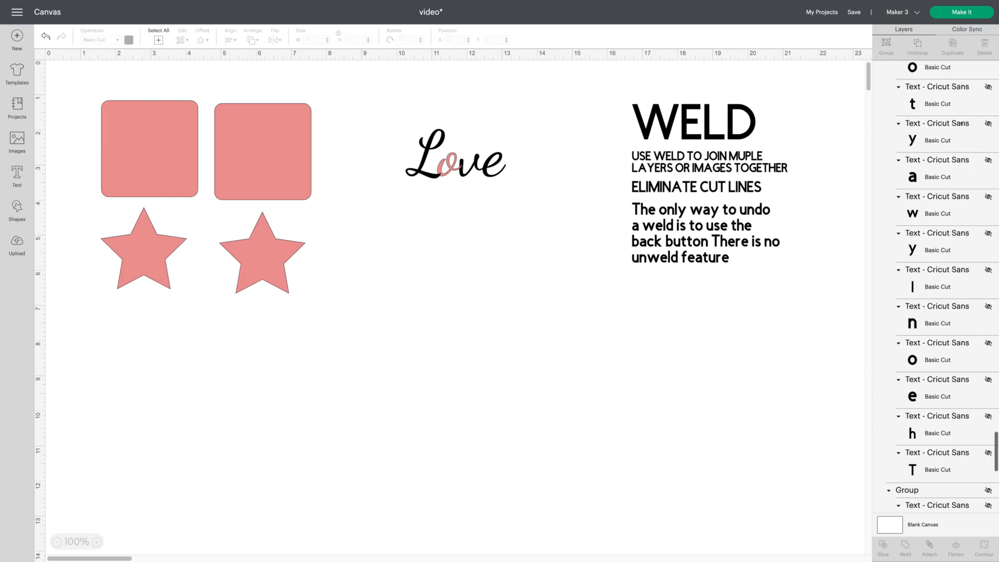
scroll(961, 122, up, 10)
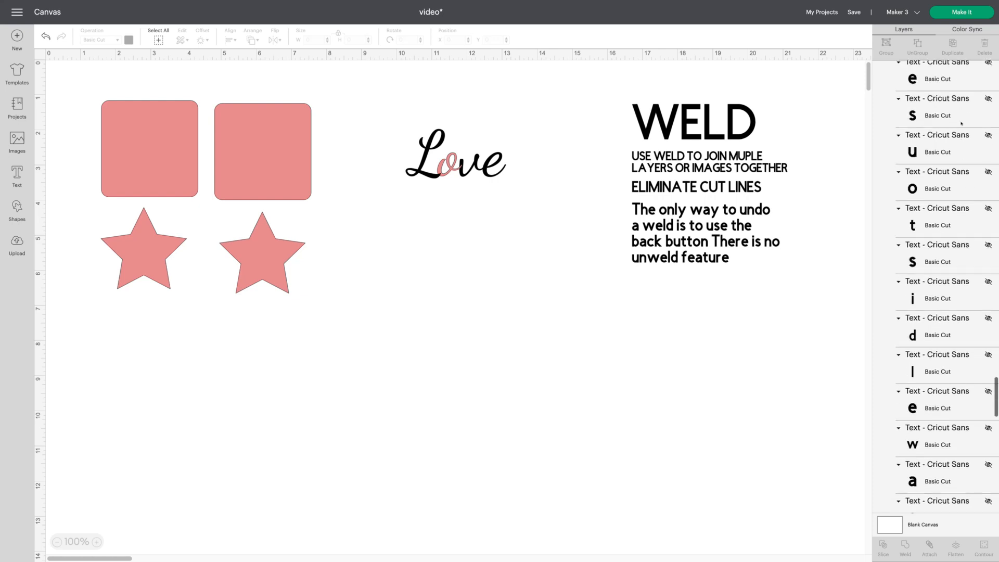
scroll(960, 122, up, 10)
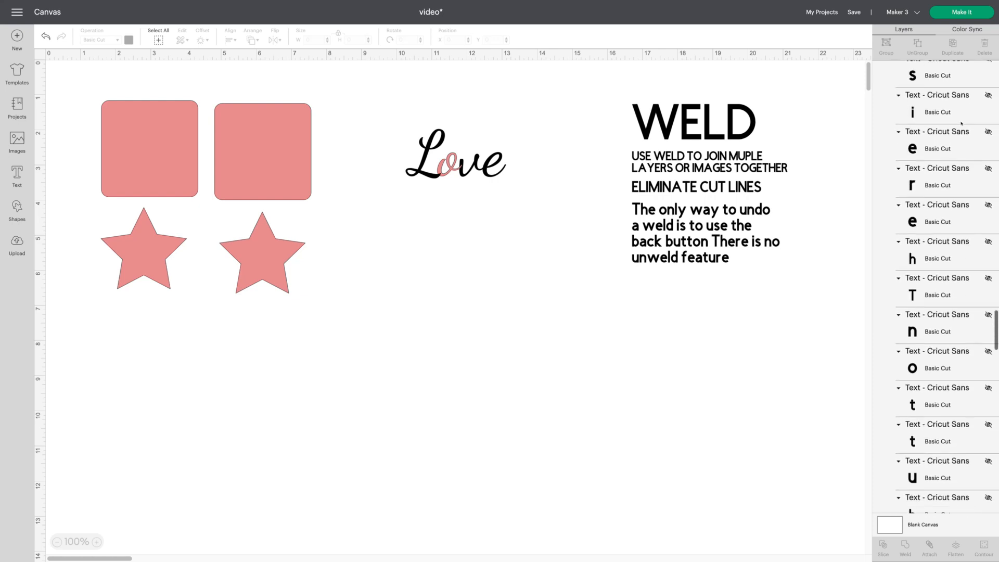
scroll(962, 123, up, 10)
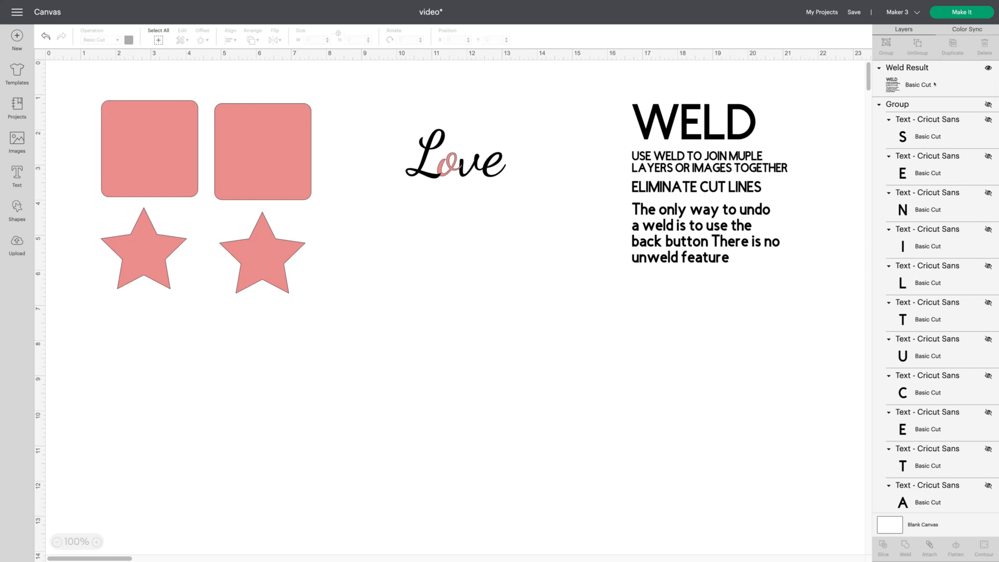
- Move the welded WELD text block further right on the canvas
click(935, 85)
click(633, 421)
drag(685, 194, 780, 190)
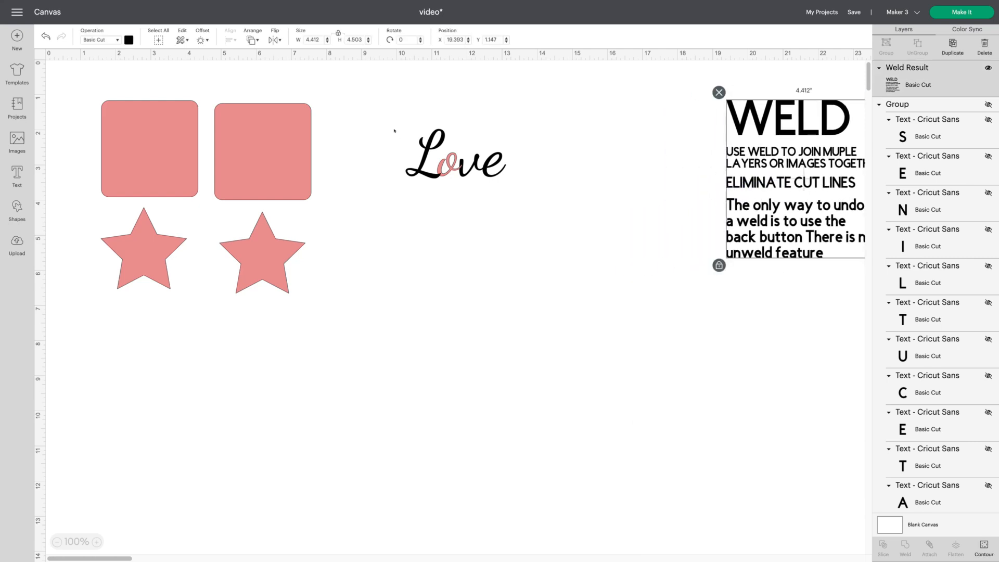
- Enlarge the Love text to about 8.5 inches wide
drag(391, 112, 538, 293)
click(544, 364)
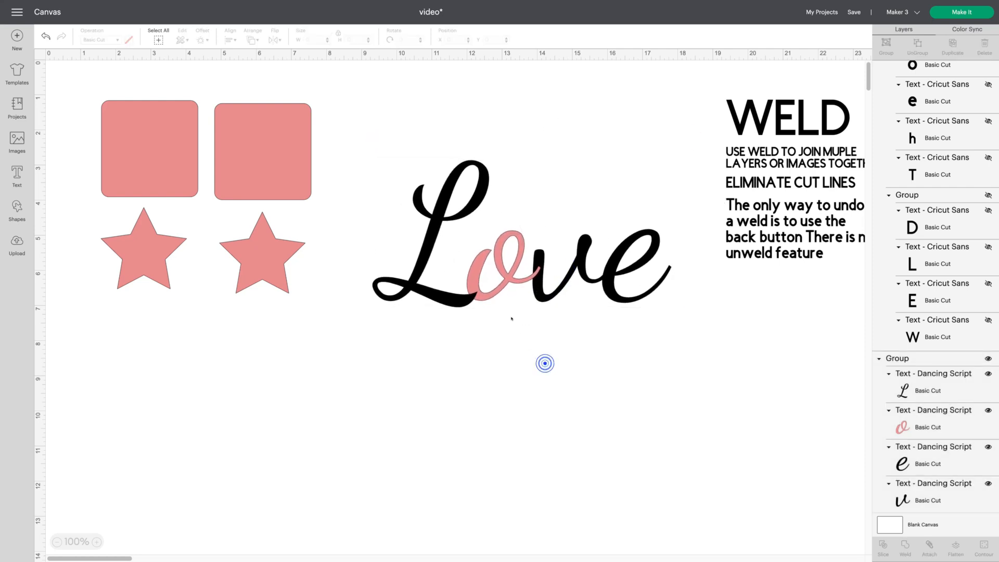
- Select the Love text group and weld its letters into one layer
click(489, 296)
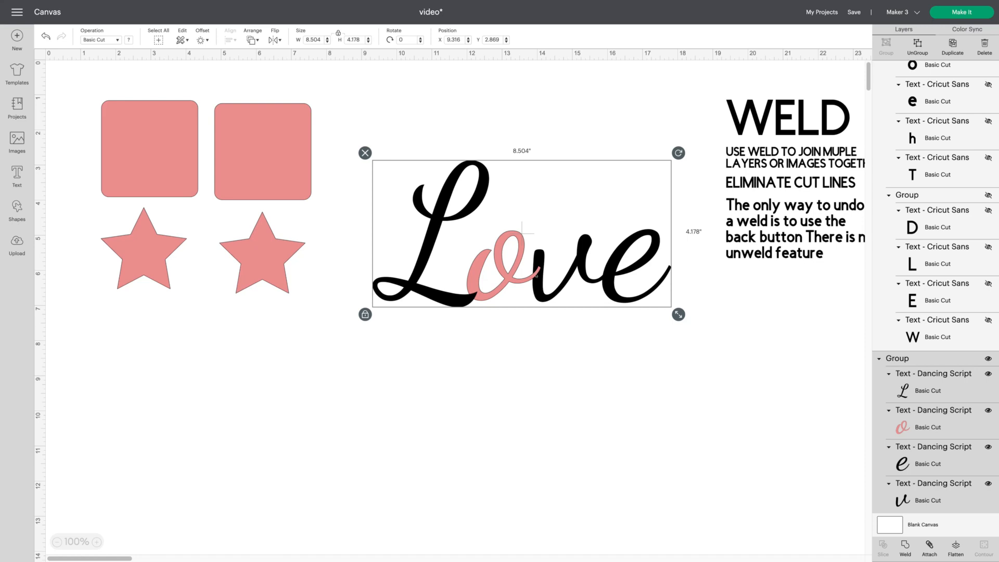
click(904, 544)
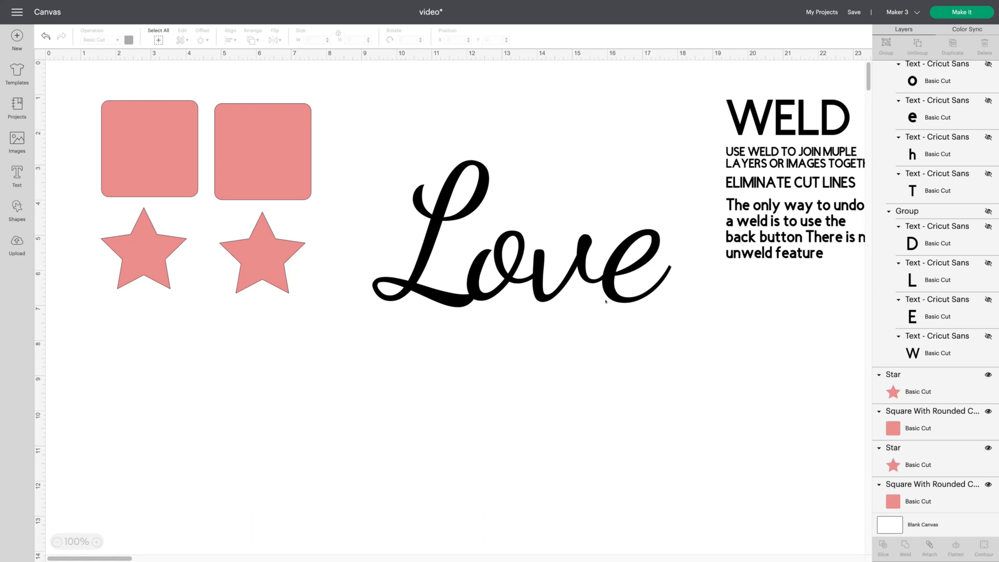
- Shrink the welded Love text and move it beside the WELD heading
click(628, 301)
drag(679, 313, 465, 194)
drag(406, 181, 636, 128)
click(569, 252)
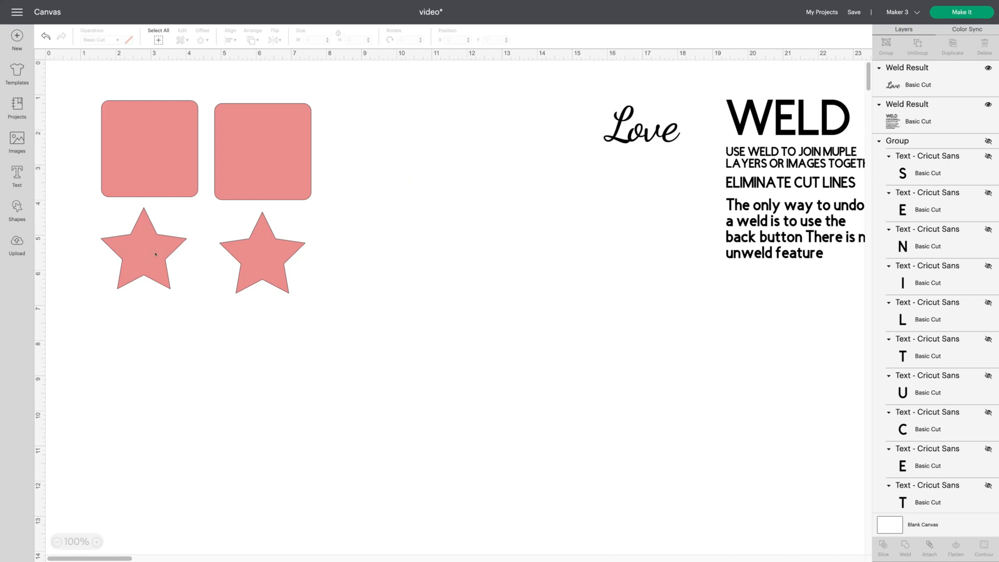
- Move the left star onto the left pink square and weld the two shapes together
click(156, 254)
drag(156, 253, 159, 152)
click(123, 222)
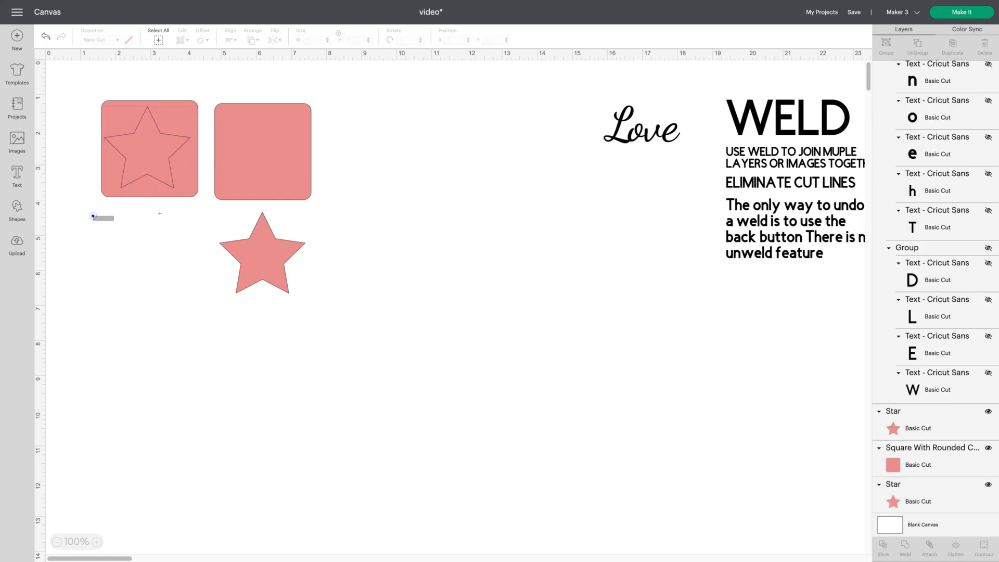
drag(93, 216, 179, 92)
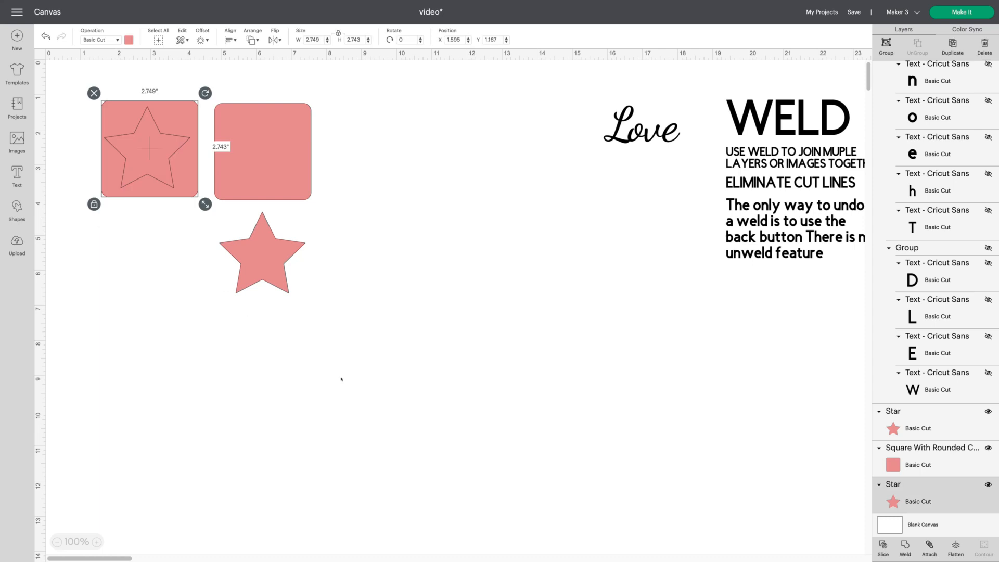
click(904, 544)
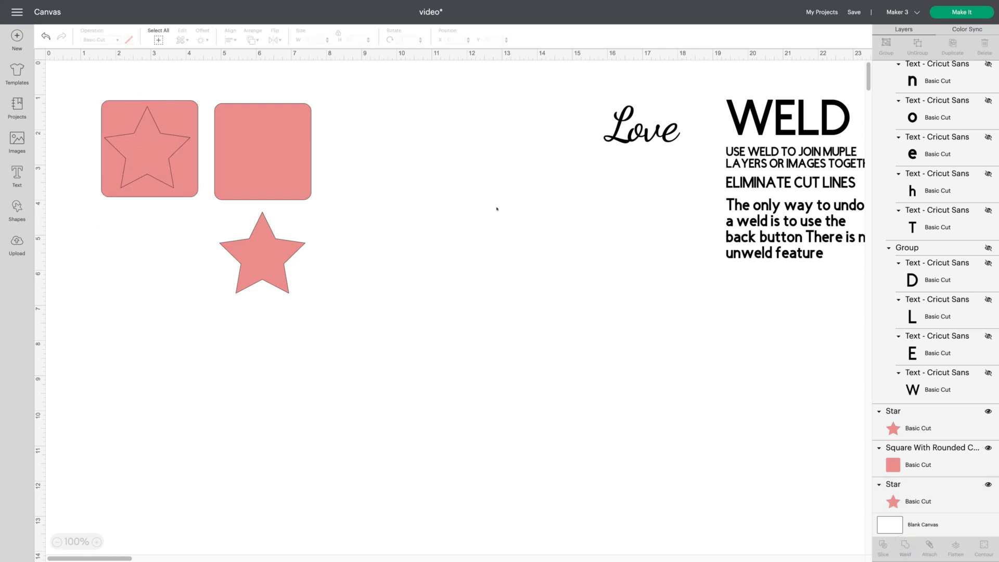
- Move the right star so it overlaps the right square's edge and weld the two shapes
click(155, 170)
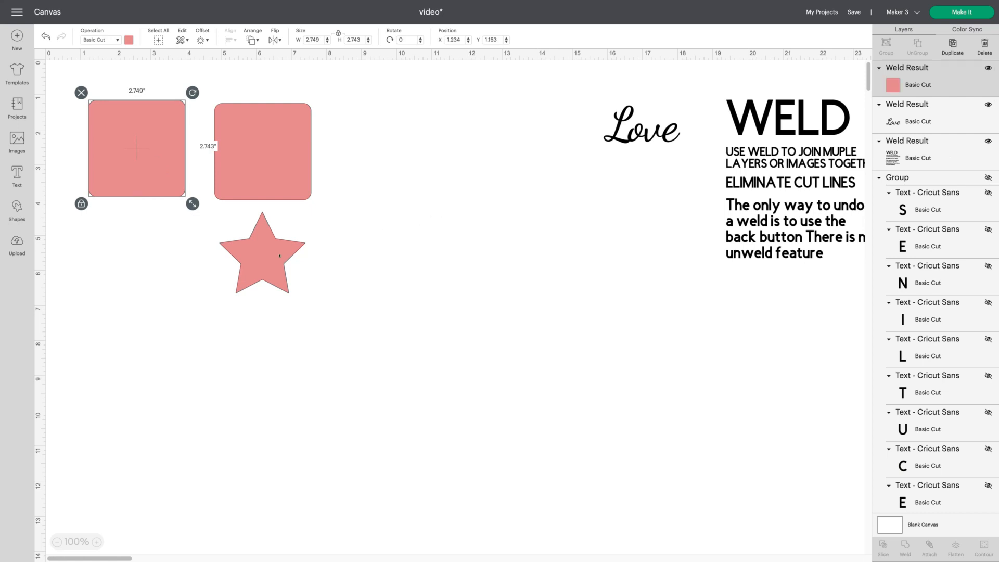
drag(279, 256, 328, 158)
click(342, 301)
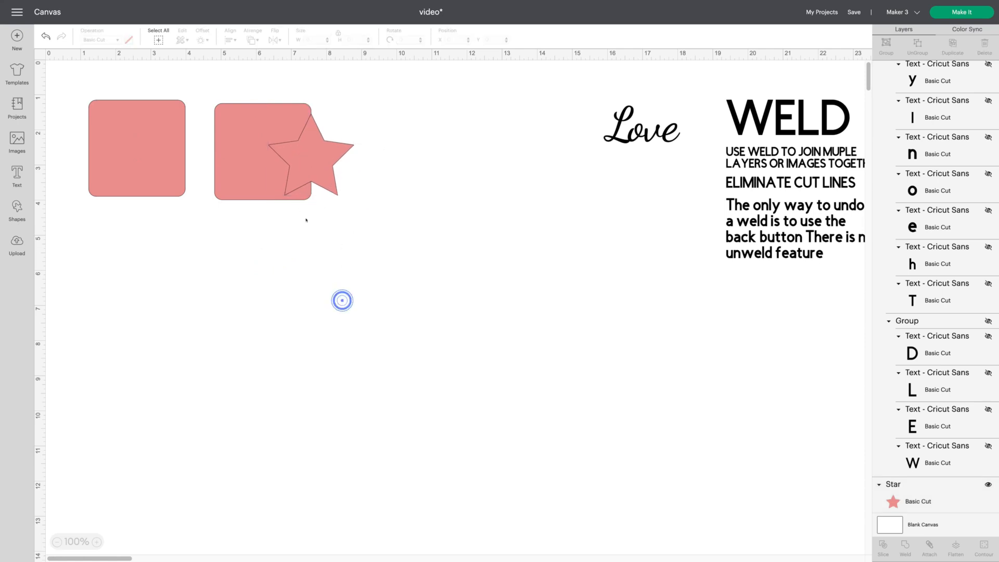
drag(196, 250, 361, 89)
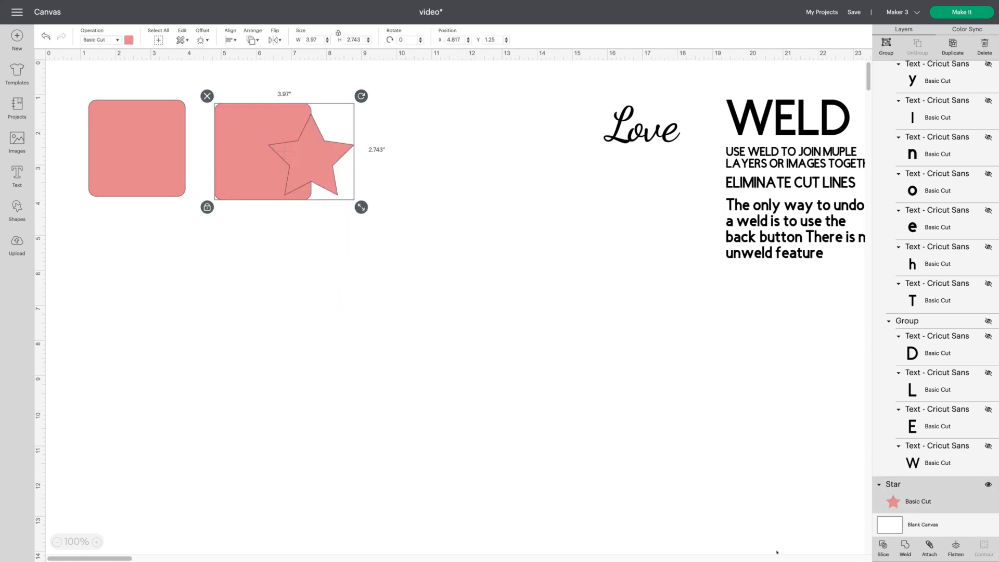
click(906, 545)
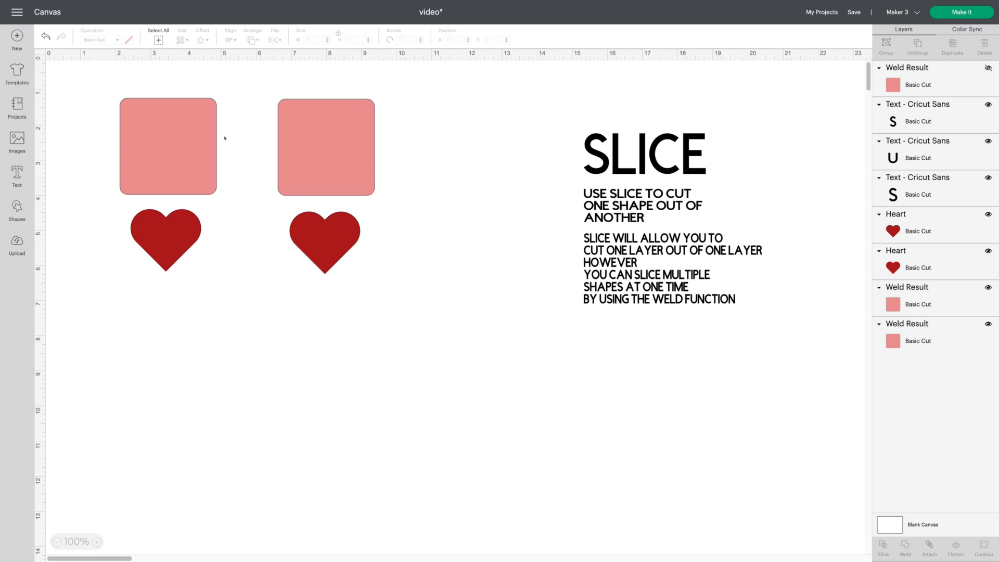
- Place the left red heart onto the left pink square
drag(171, 225, 174, 136)
click(205, 236)
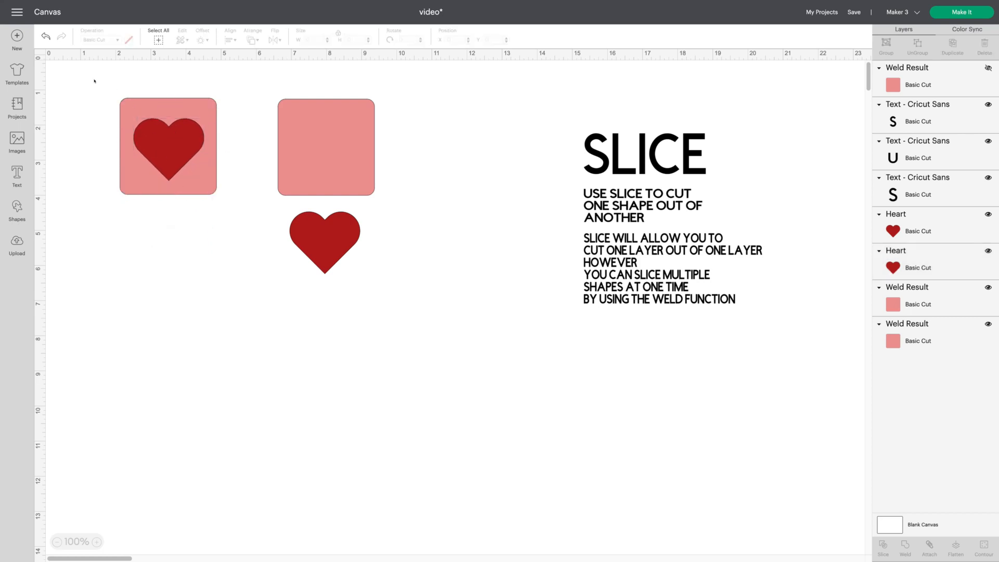
- Attach the heart to the square, then undo the attach
drag(95, 80, 243, 216)
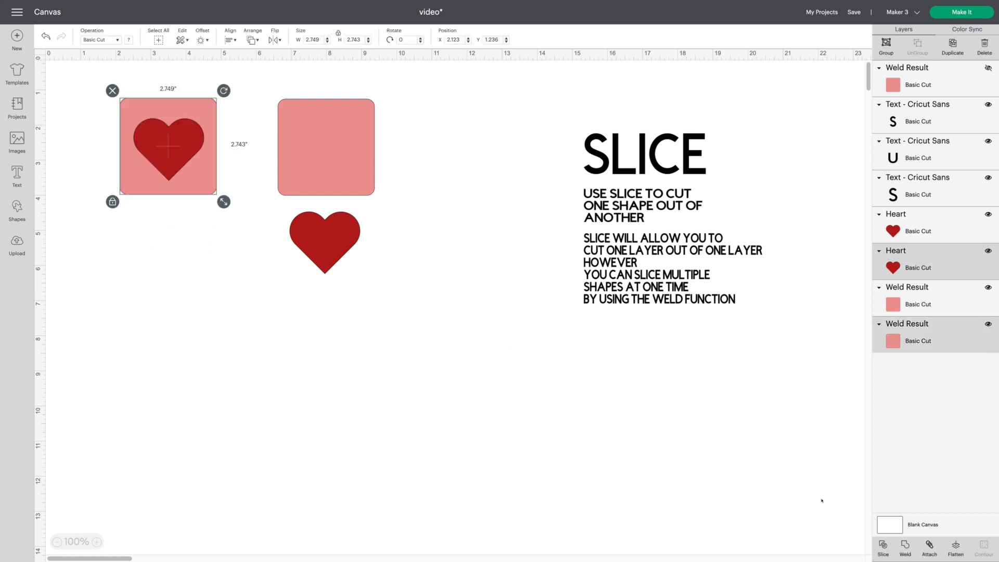
click(930, 545)
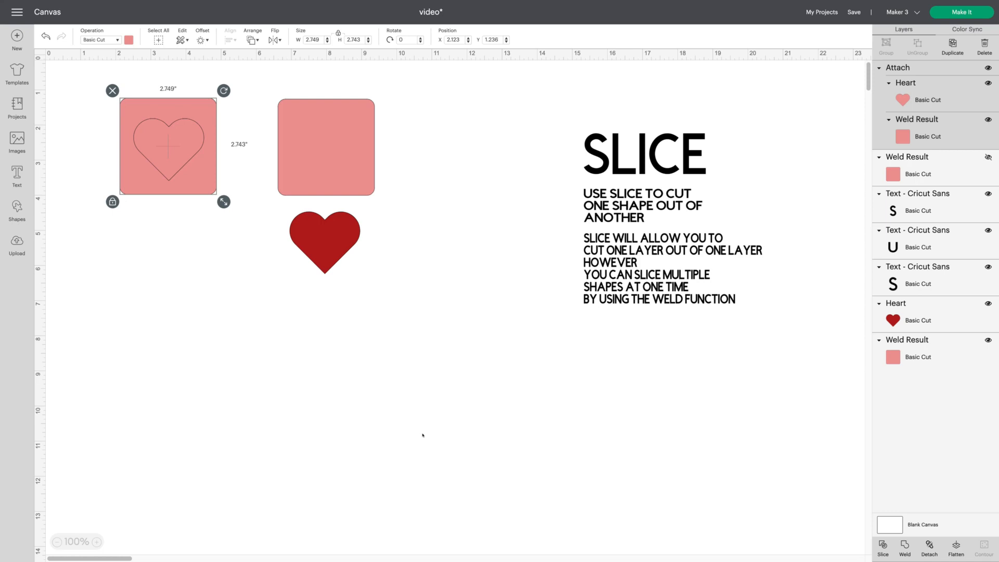
click(45, 36)
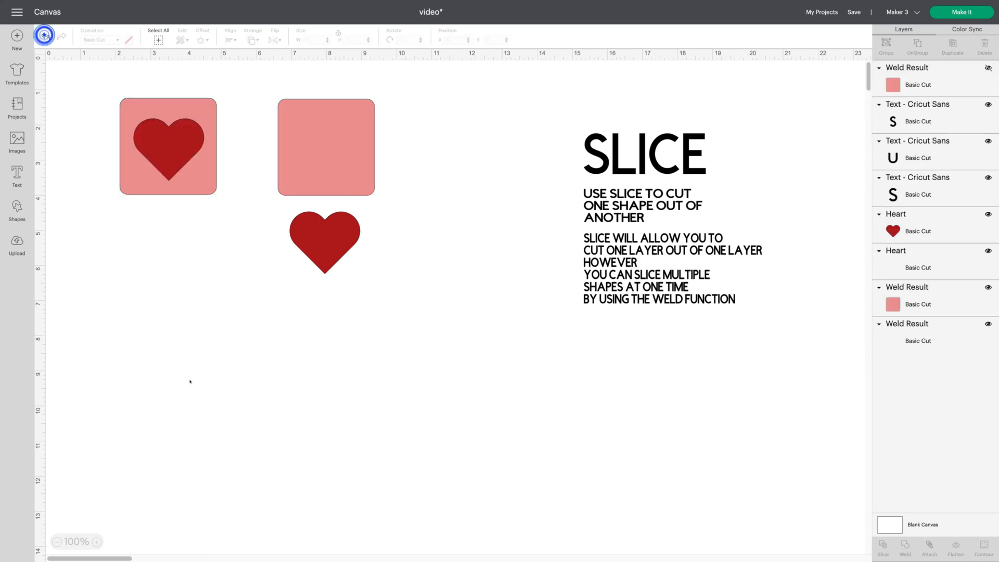
- Select the square and heart and slice the heart out of the square
drag(98, 82, 235, 204)
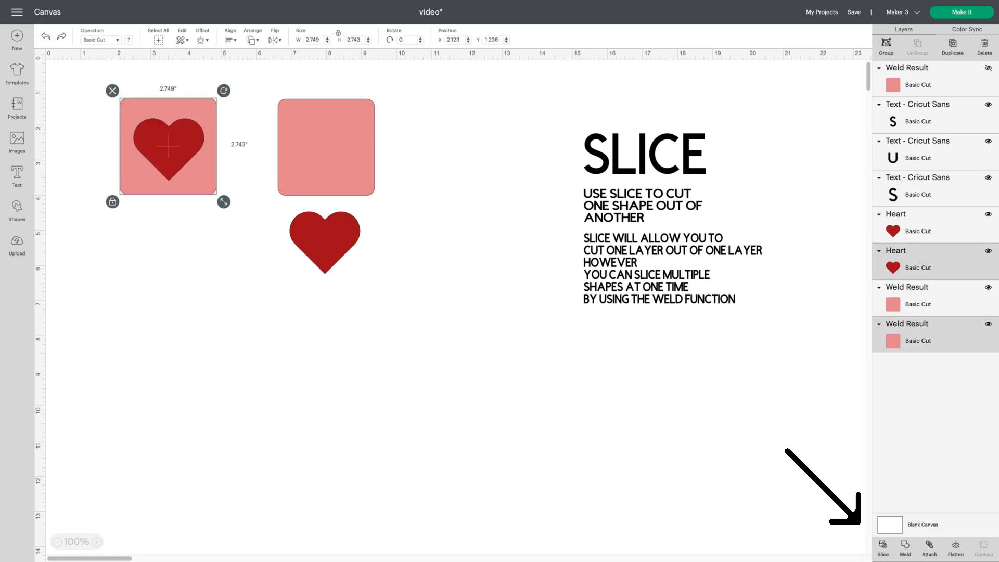
click(883, 543)
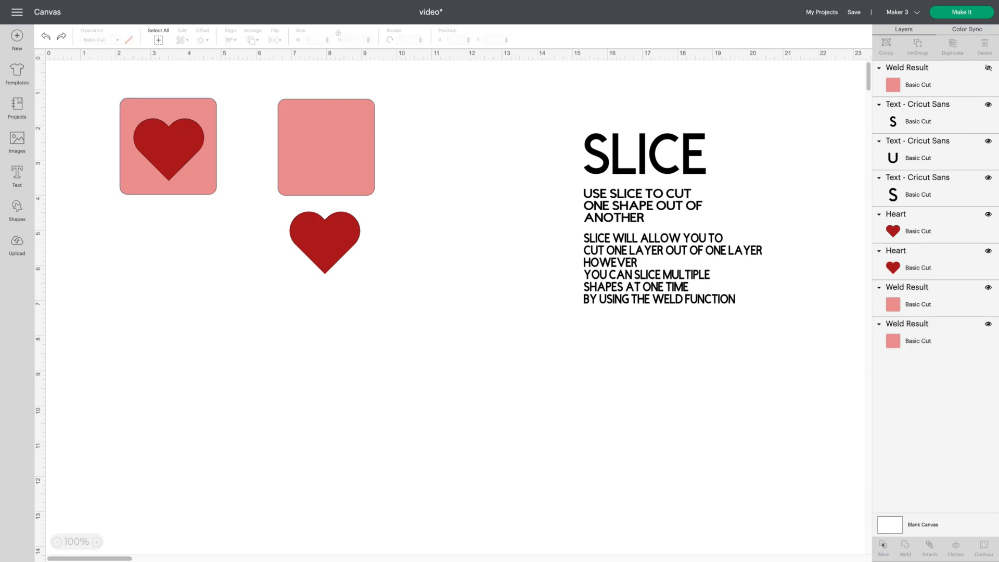
- Pull the slice results apart, separating both heart pieces from the square with the heart-shaped hole
drag(167, 147, 210, 302)
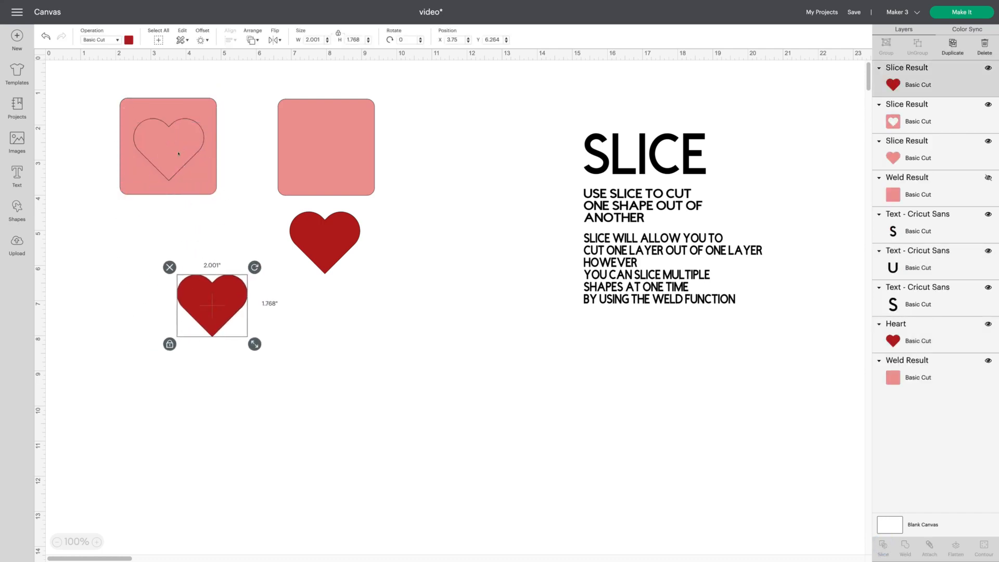
click(171, 147)
drag(171, 147, 145, 222)
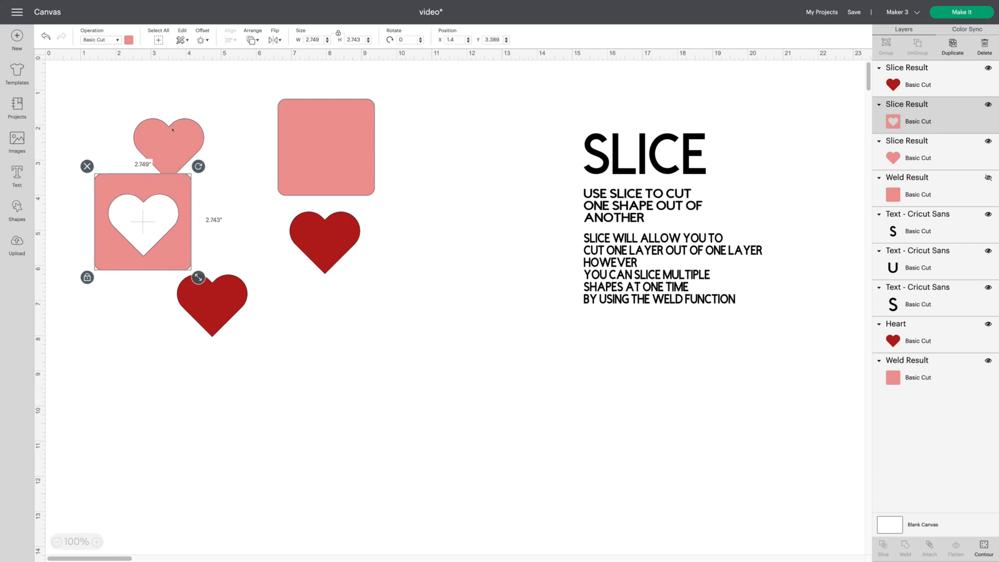
drag(172, 127, 229, 172)
drag(242, 296, 377, 274)
drag(209, 291, 306, 291)
drag(165, 259, 166, 184)
click(164, 290)
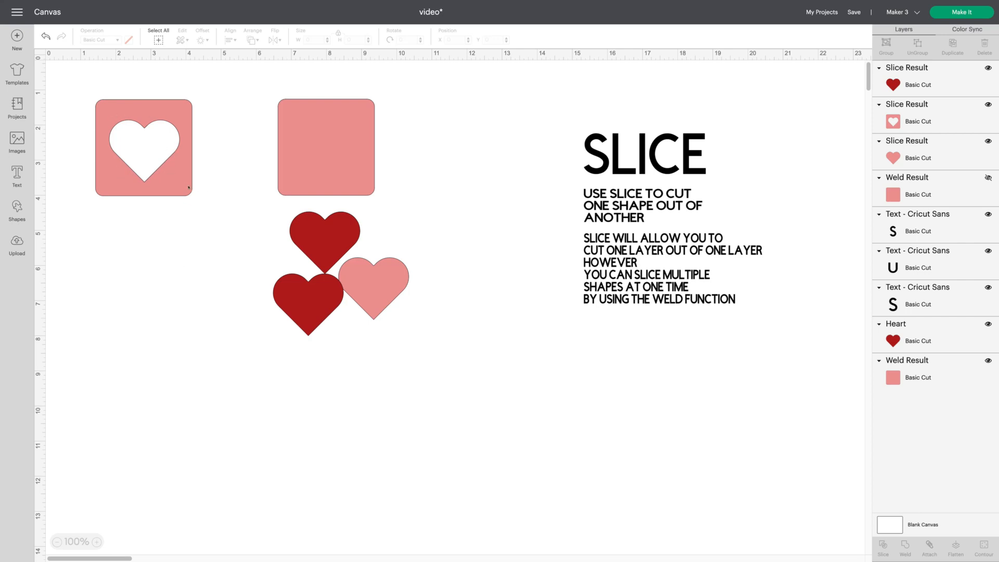
- Undo the slice and heart moves to restore the separate squares and hearts
drag(180, 188, 181, 194)
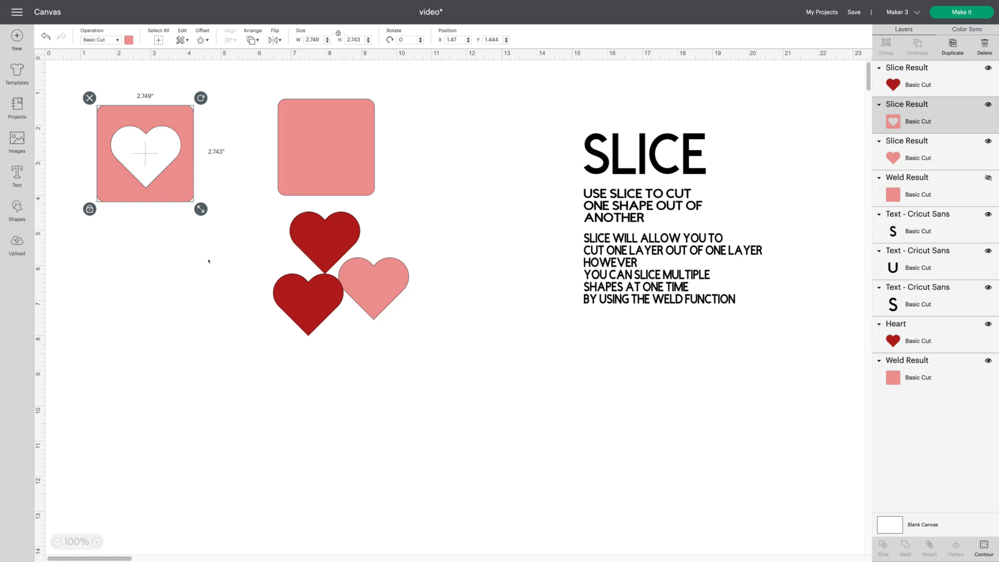
click(46, 36)
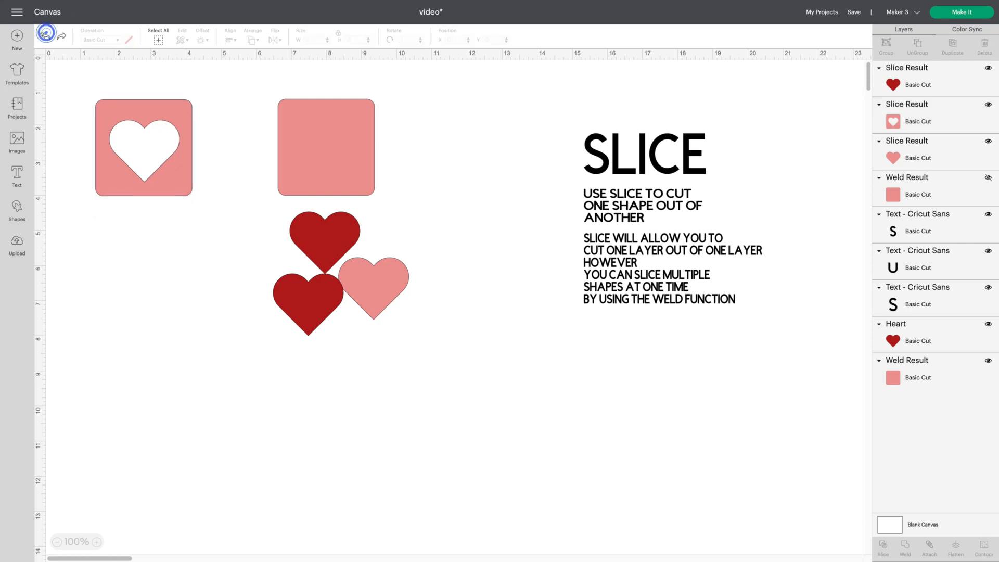
click(46, 36)
click(46, 36)
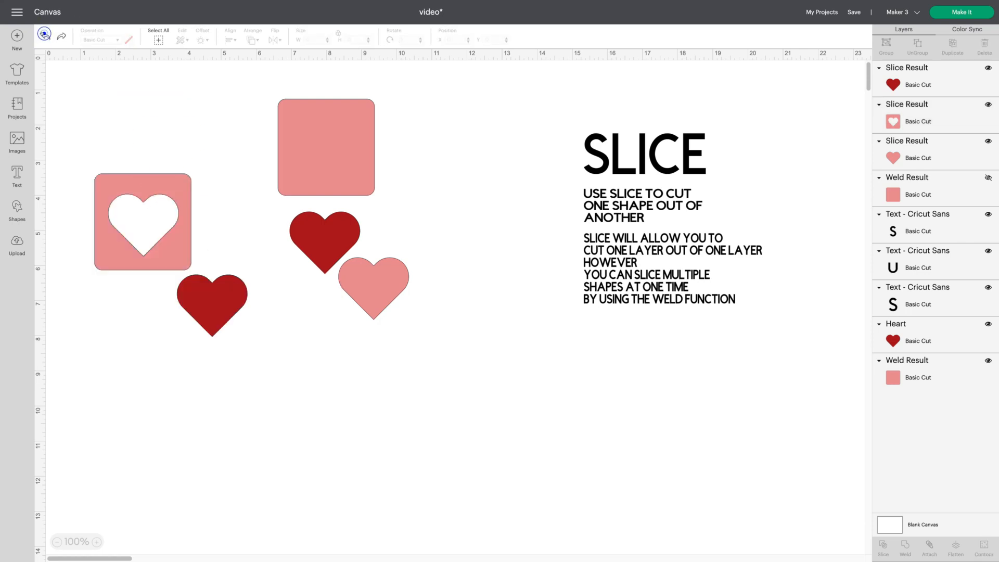
click(46, 36)
click(45, 36)
click(45, 36)
click(46, 36)
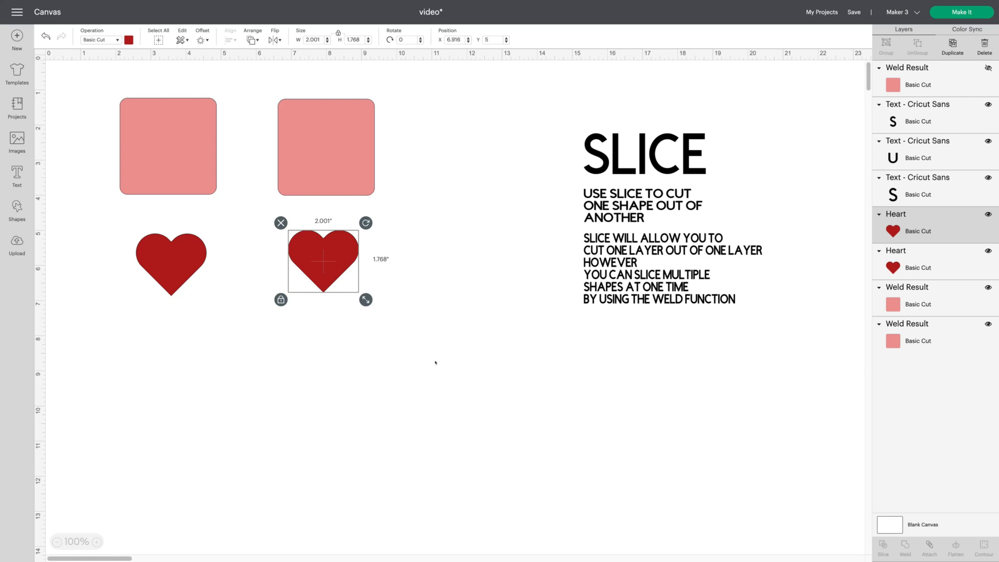
- Shrink the lower-right heart to about 0.89 by 0.79 inches and duplicate it
drag(366, 300, 327, 265)
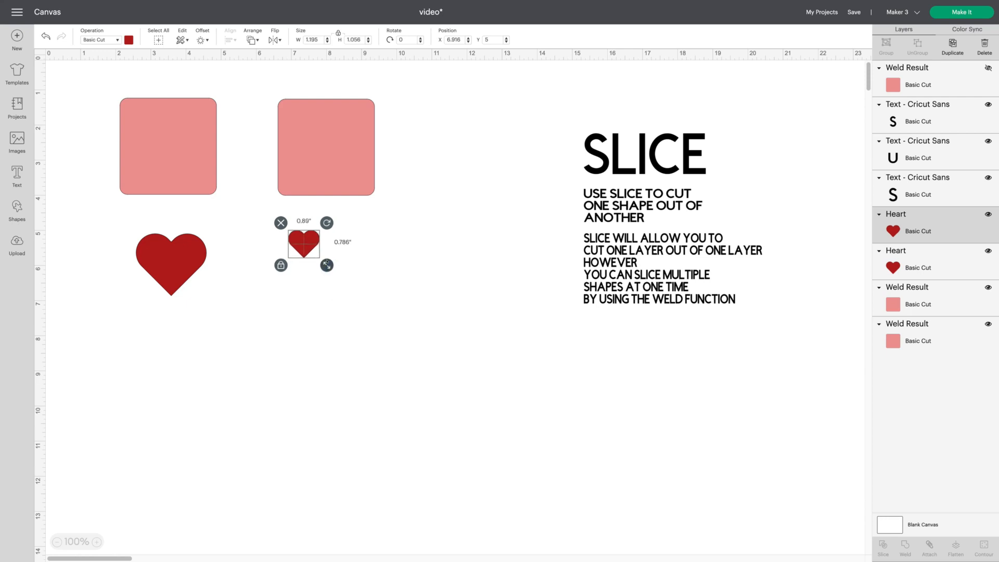
right_click(296, 239)
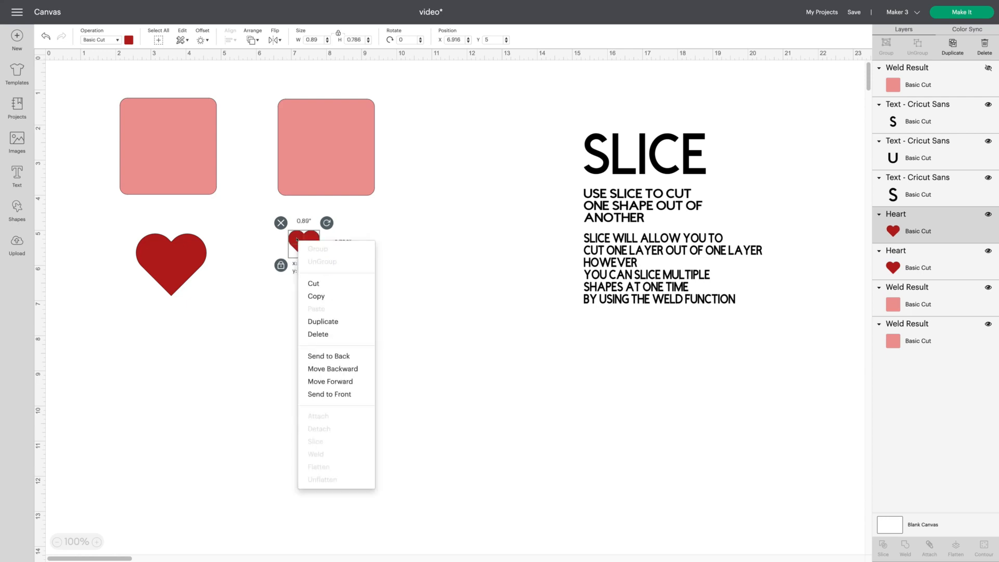
click(345, 322)
- Select both small hearts, duplicate them and move the copies below to form four hearts
drag(286, 214, 357, 271)
right_click(338, 258)
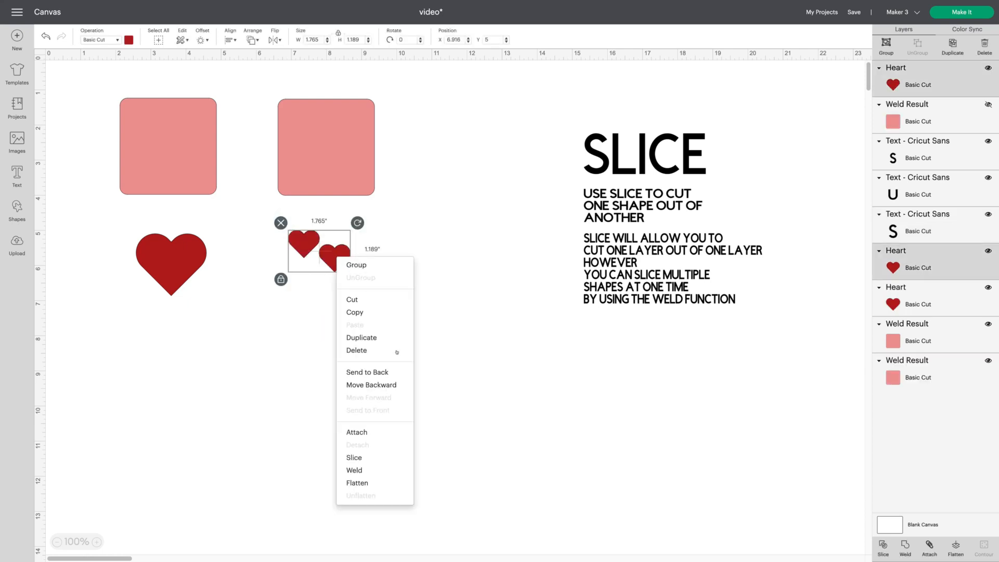
click(385, 341)
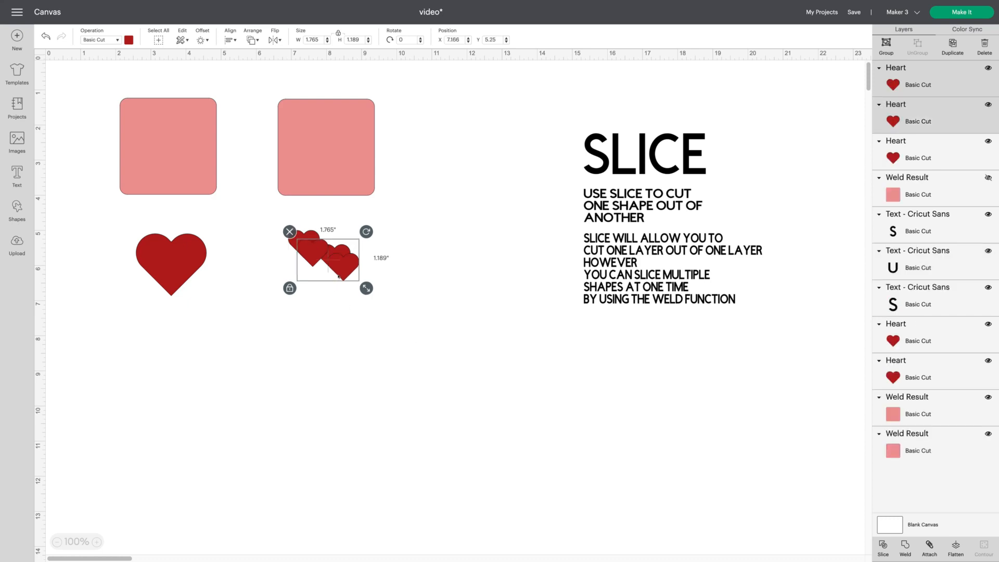
drag(338, 276, 331, 299)
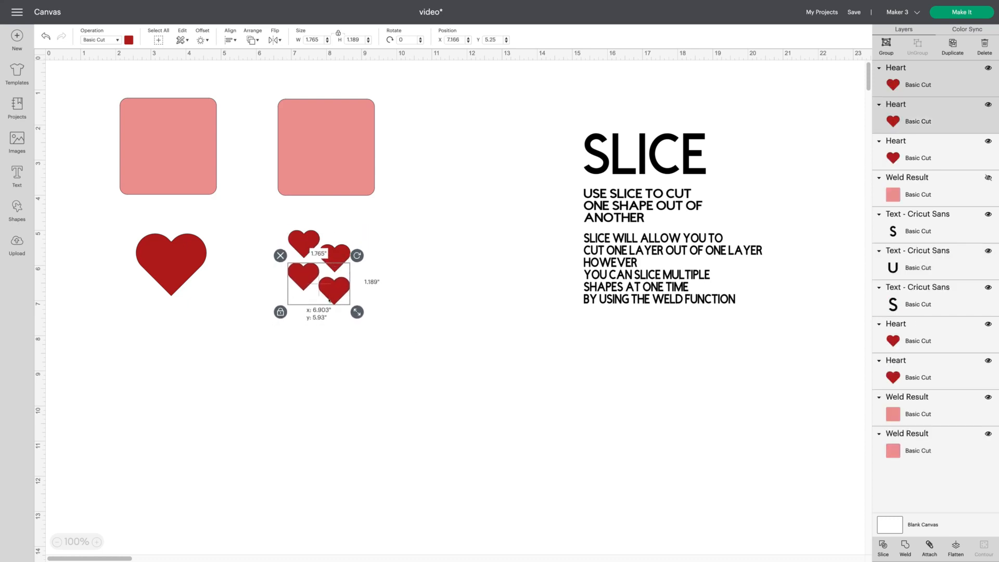
click(430, 308)
- Select the four small hearts and group them
drag(265, 219, 378, 334)
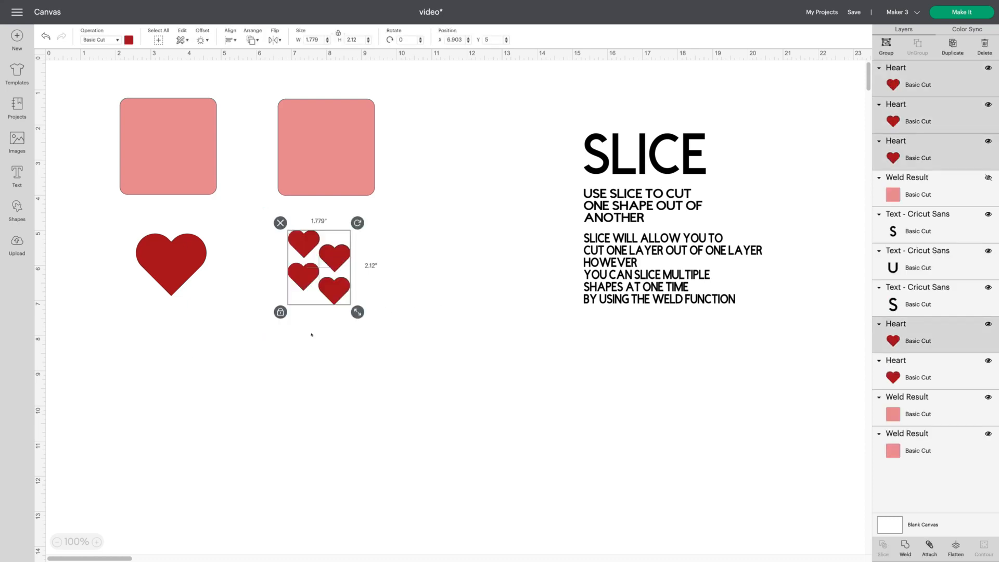
click(887, 45)
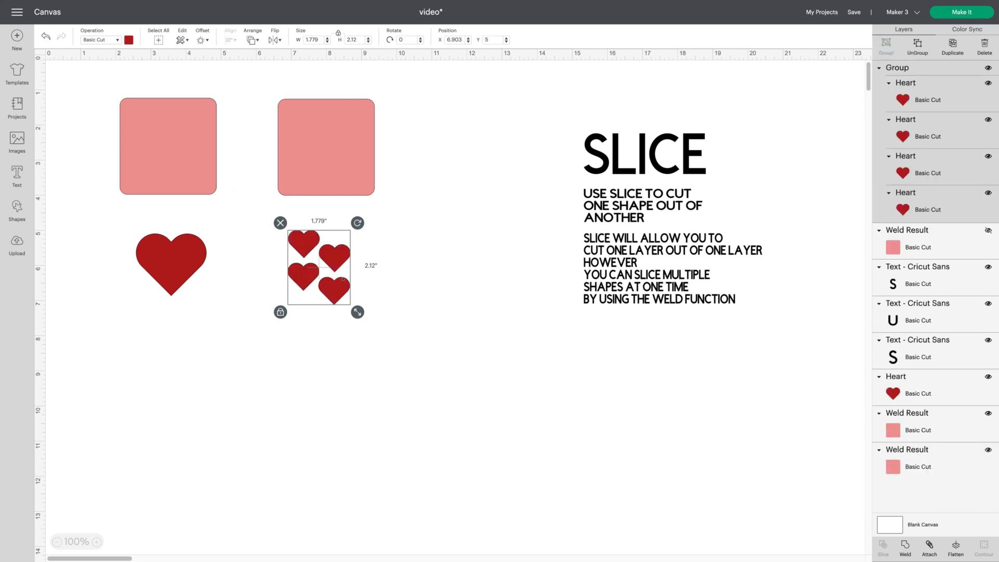
- Try slicing the grouped hearts from the right square, then move the hearts back below it
drag(343, 279, 352, 160)
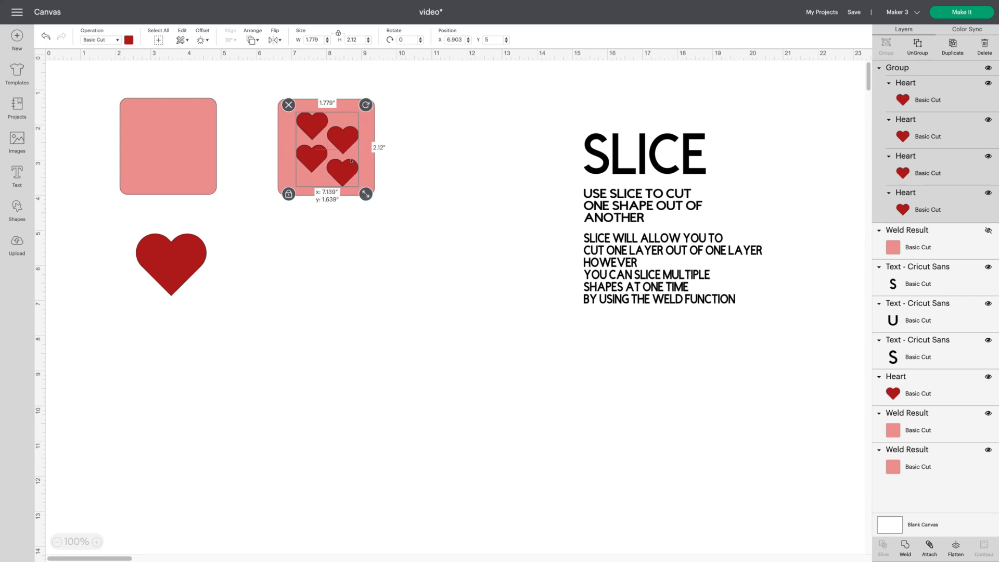
click(453, 187)
drag(407, 176, 259, 86)
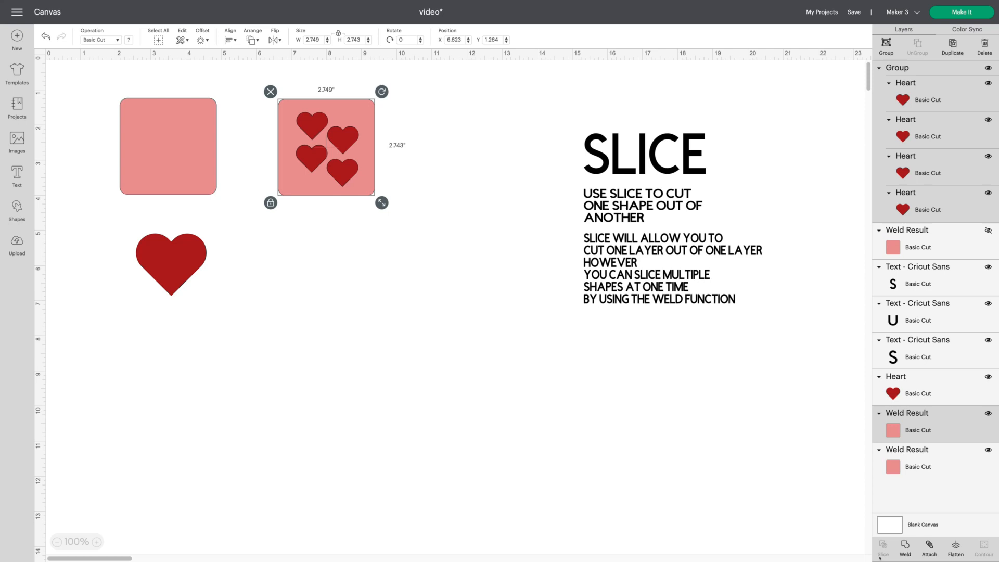
click(334, 330)
drag(344, 172, 351, 298)
- Weld the four grouped hearts into a single layer
scroll(351, 298, down, 1)
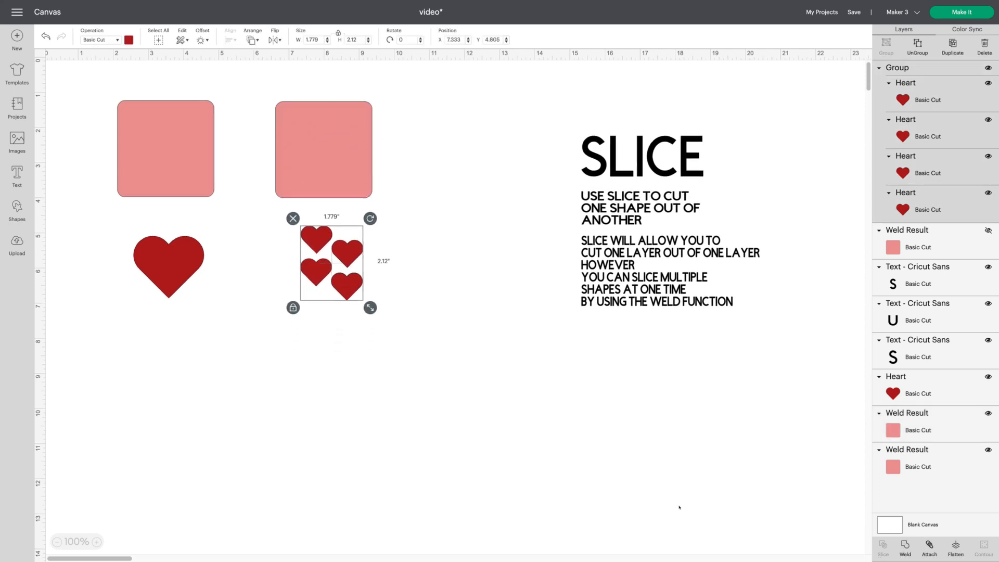
click(906, 545)
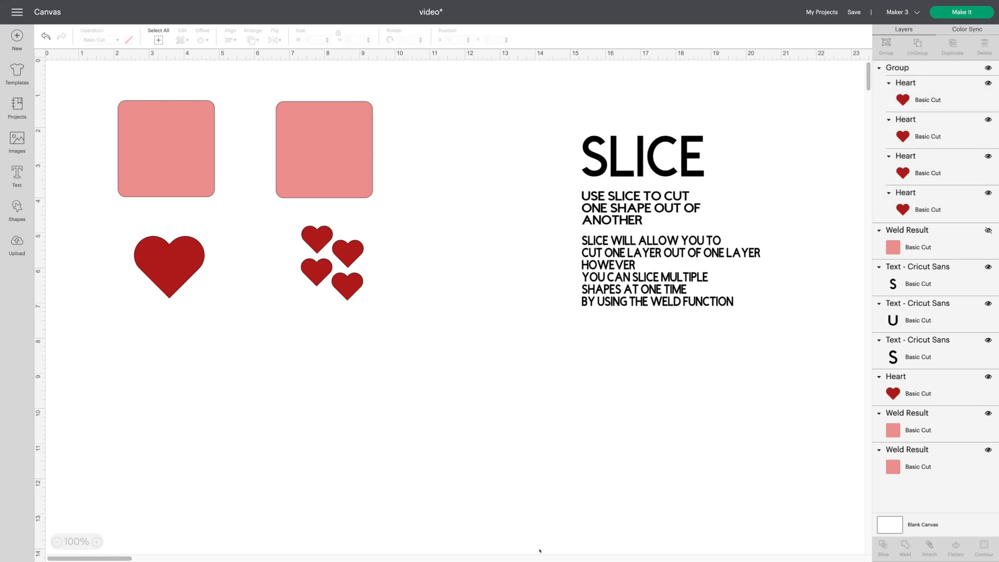
scroll(540, 551, down, 1)
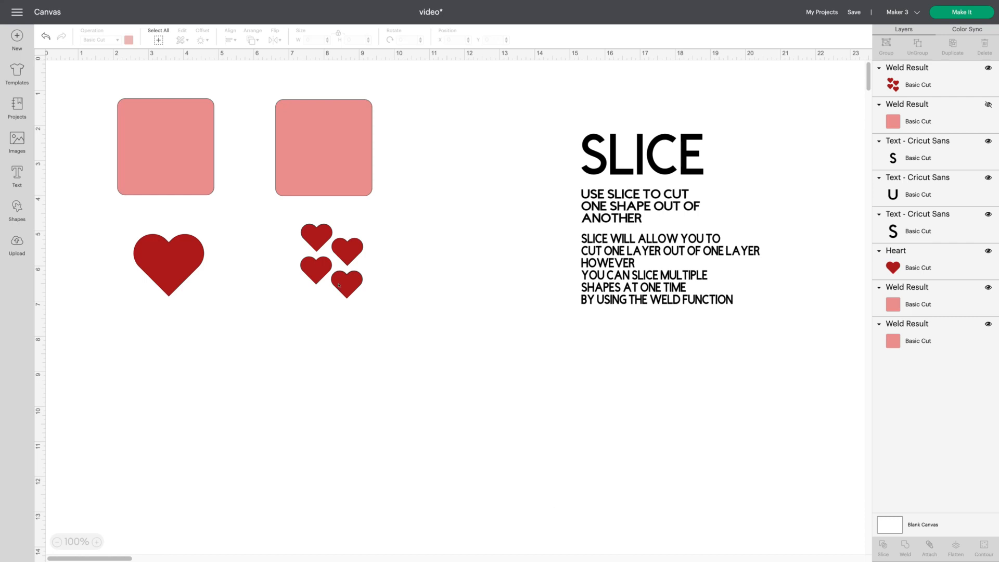
- Place the welded hearts over the right square, select both and slice the hearts out of the square
click(897, 96)
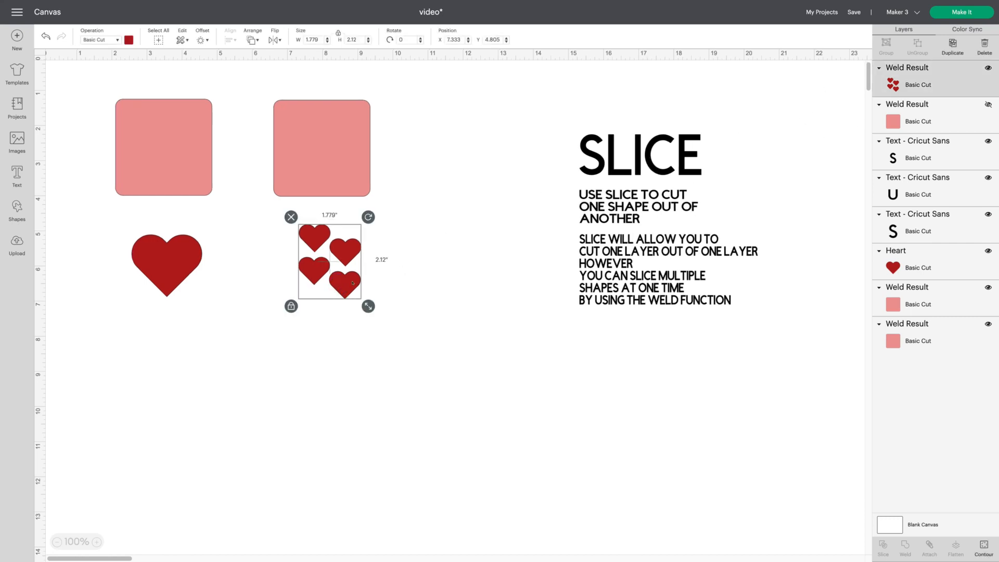
drag(350, 287, 342, 176)
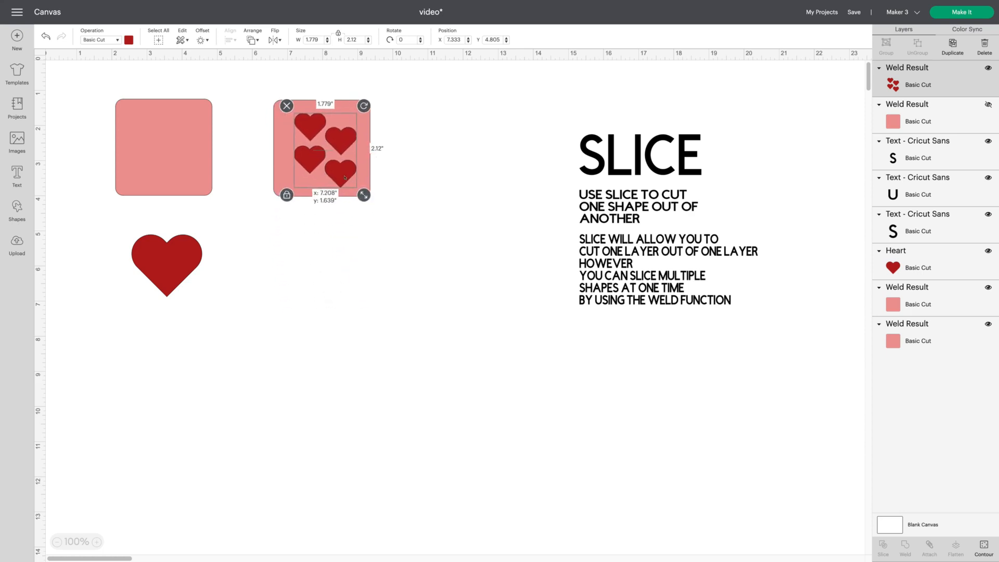
click(317, 266)
mouse_move(279, 217)
mouse_down()
mouse_move(379, 179)
mouse_move(383, 95)
mouse_up()
scroll(434, 459, down, 1)
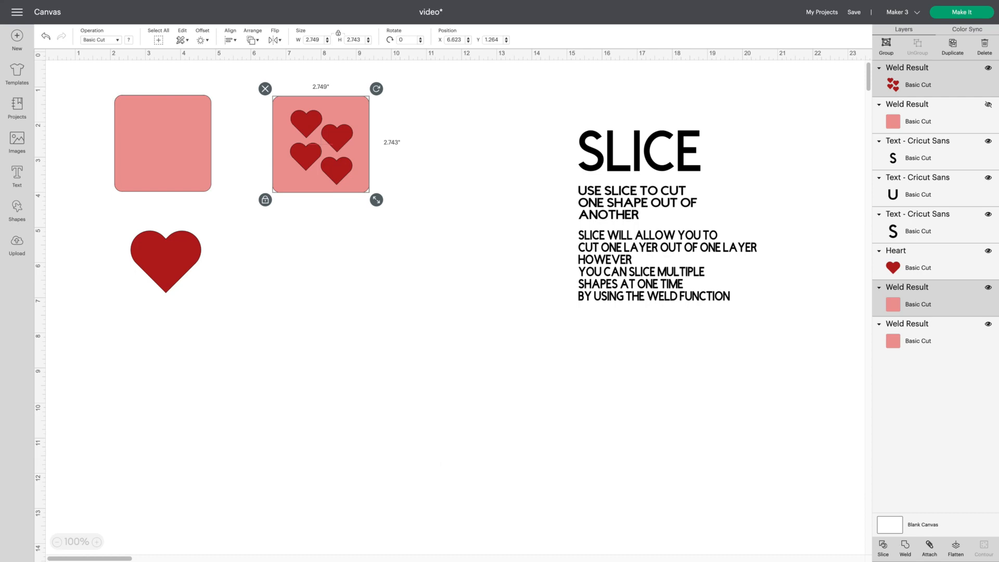
click(883, 546)
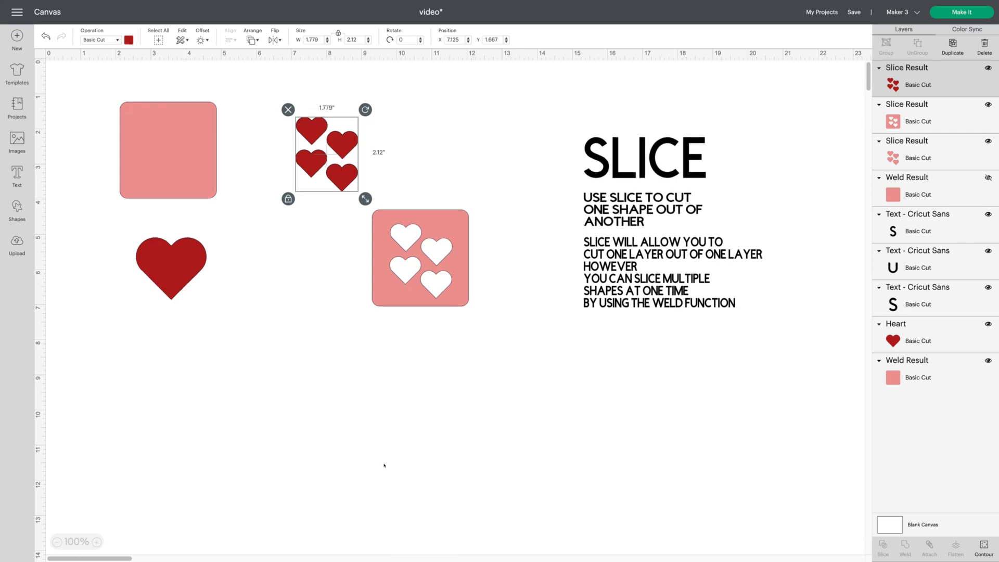
- Move the heart-cutout square up over the sliced heart pieces and unhide the hidden square layer
scroll(384, 466, down, 1)
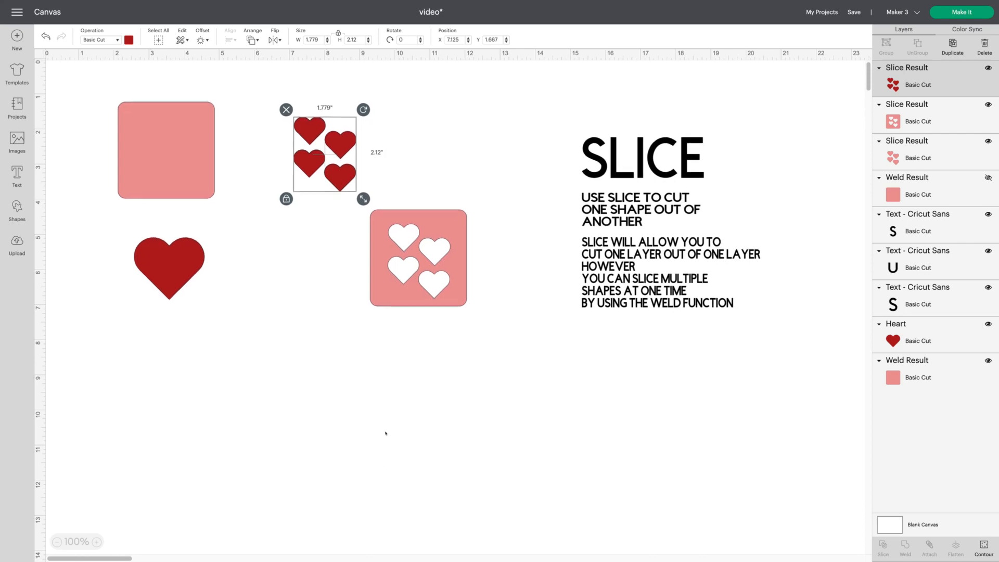
click(421, 293)
drag(421, 293, 331, 227)
scroll(327, 431, down, 1)
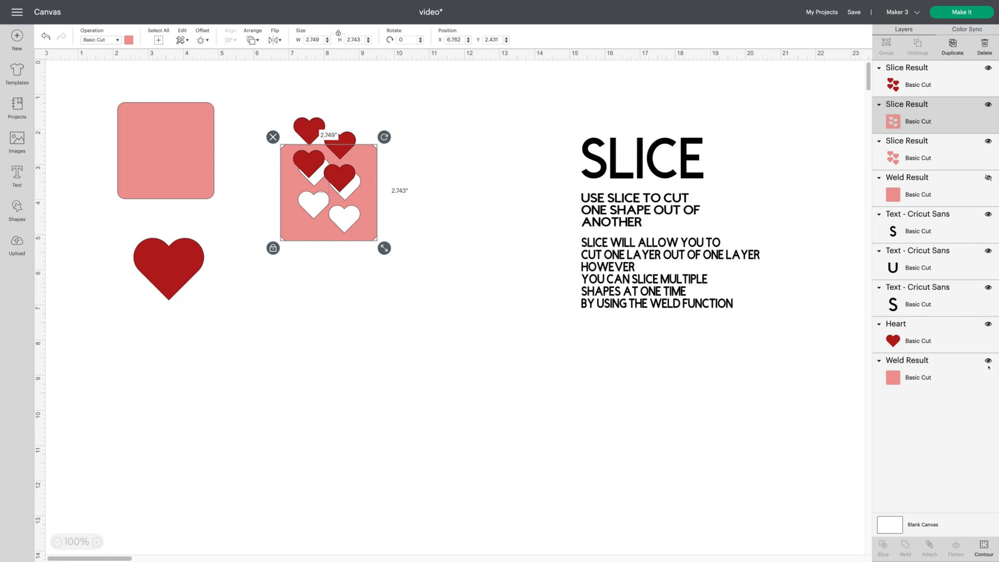
click(988, 179)
- Move the left square over the SLICE text and enlarge it to about 7.04 inches square
scroll(555, 471, down, 1)
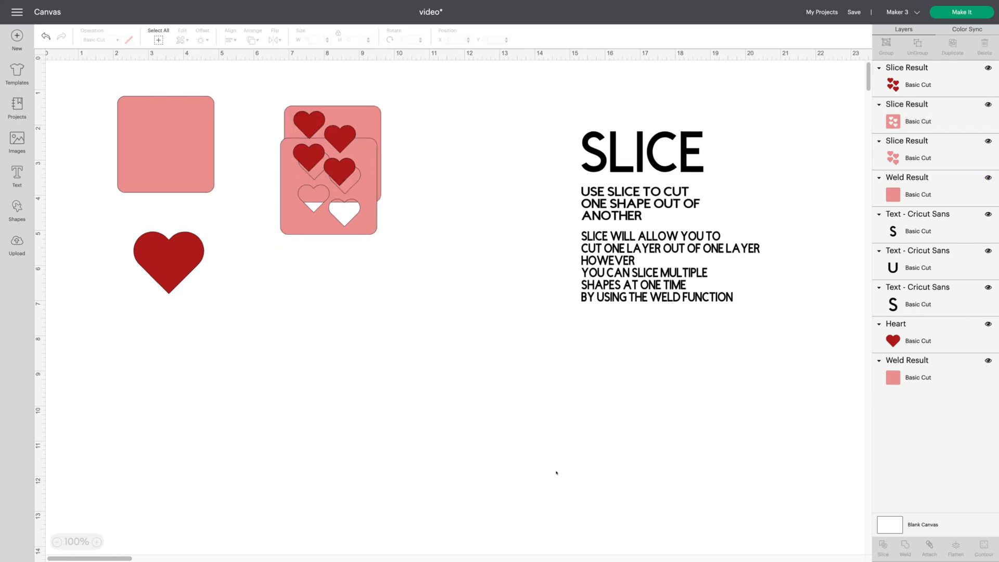
drag(165, 142, 553, 151)
drag(609, 207, 759, 358)
drag(595, 326, 636, 320)
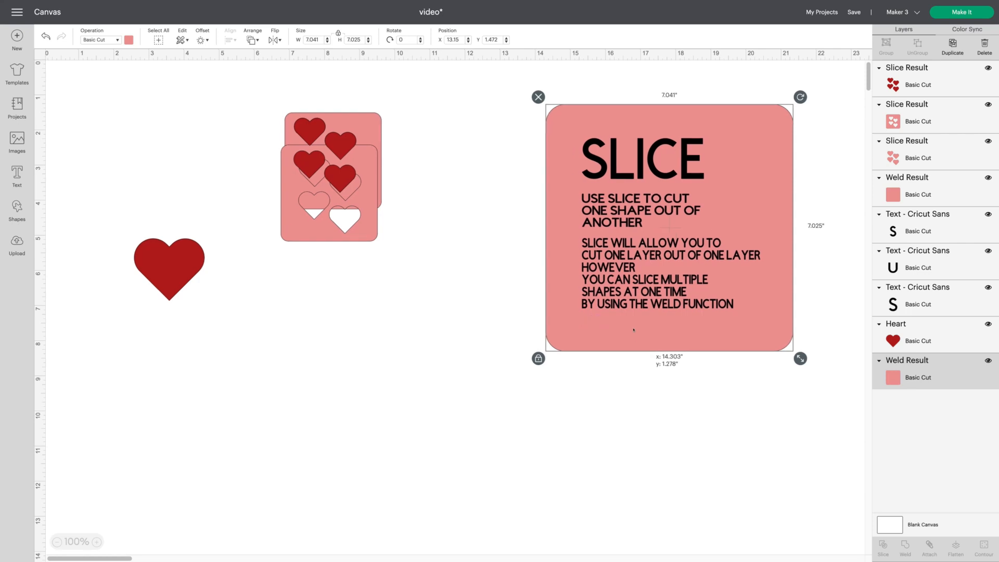
- Move the large square aside, select all the SLICE text lines and weld them into one layer
click(641, 443)
drag(524, 80, 856, 406)
scroll(709, 502, right, 1)
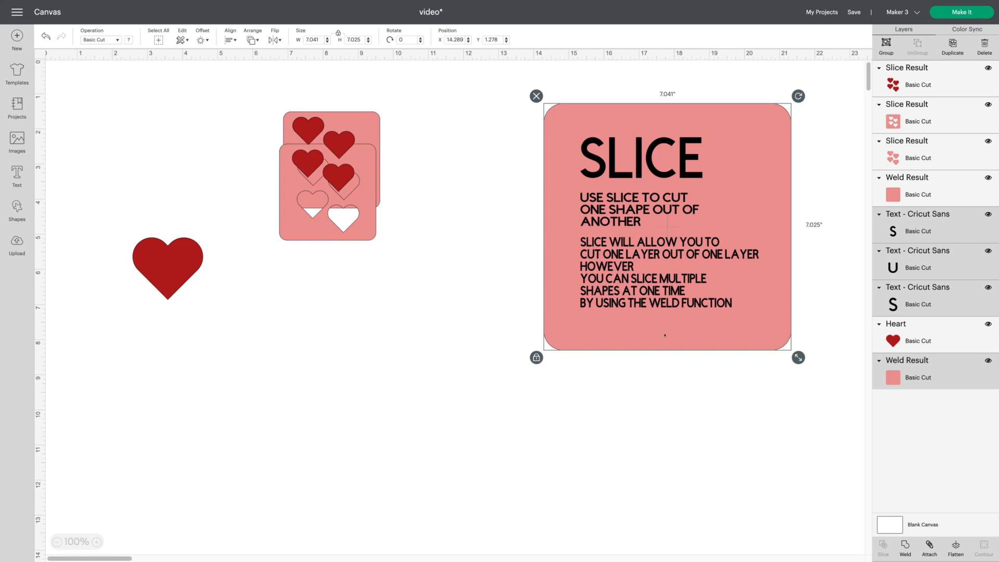
drag(676, 310, 288, 361)
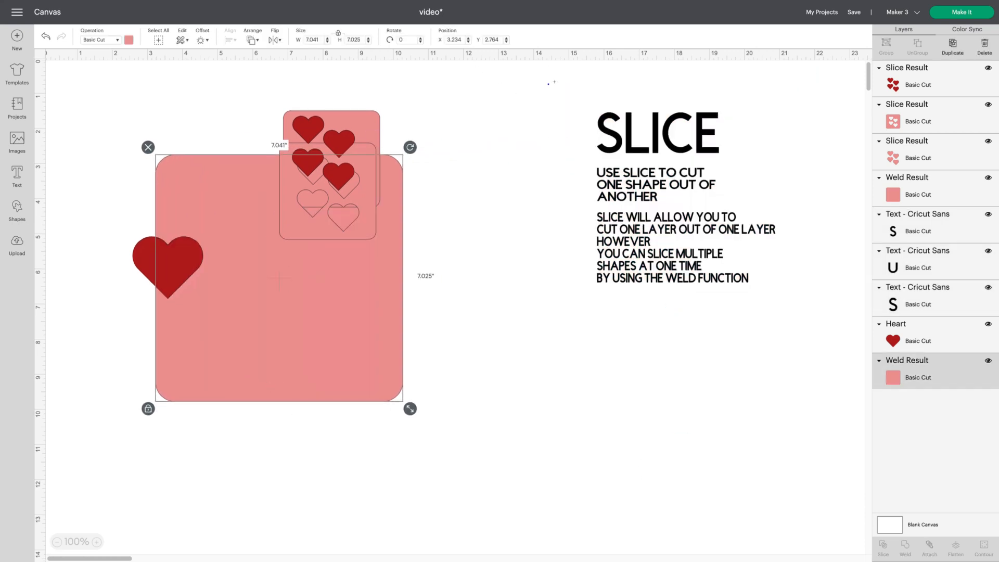
drag(548, 83, 806, 307)
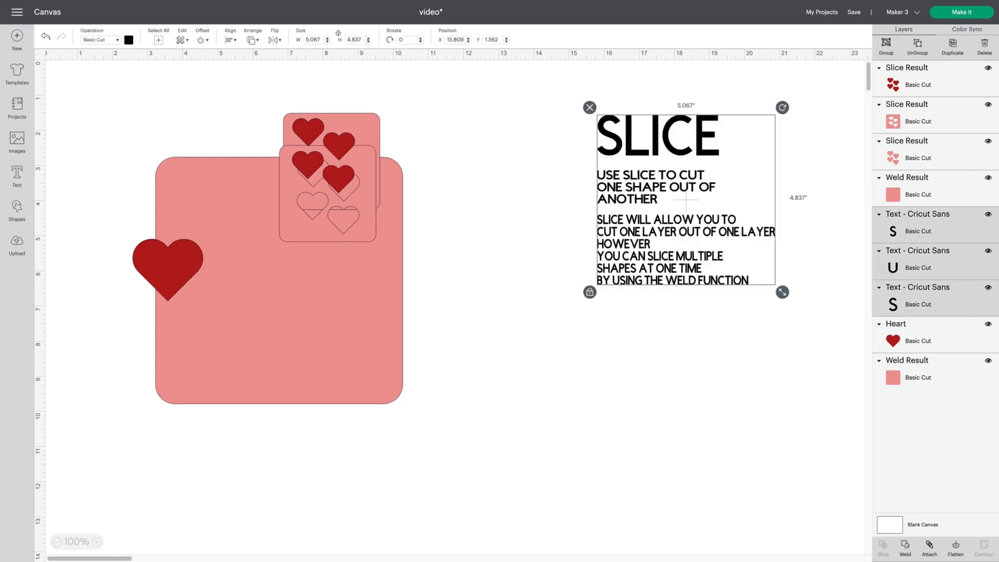
click(906, 545)
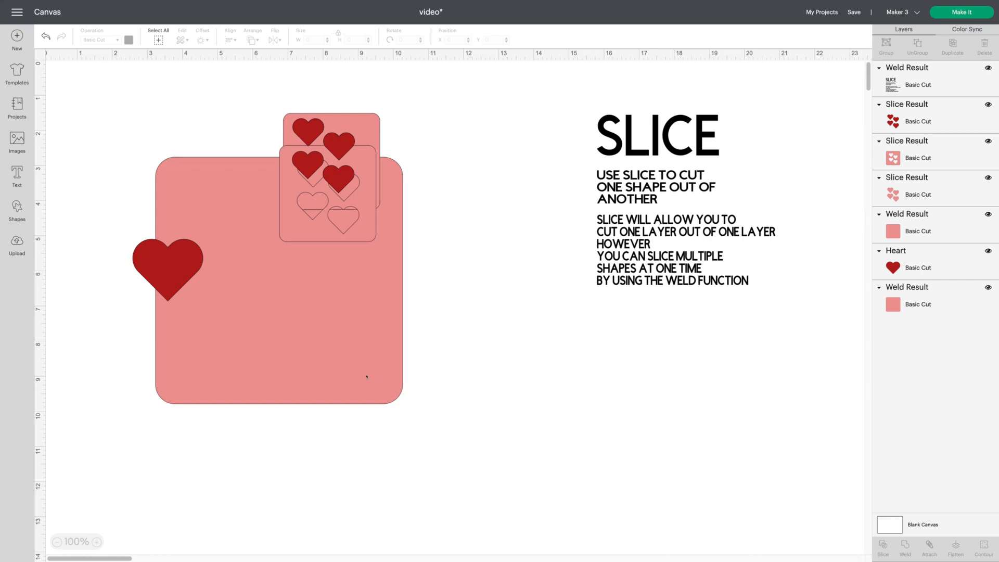
- Move the large square back behind the welded text, select both and slice the text out of the square
drag(367, 377, 763, 305)
click(623, 426)
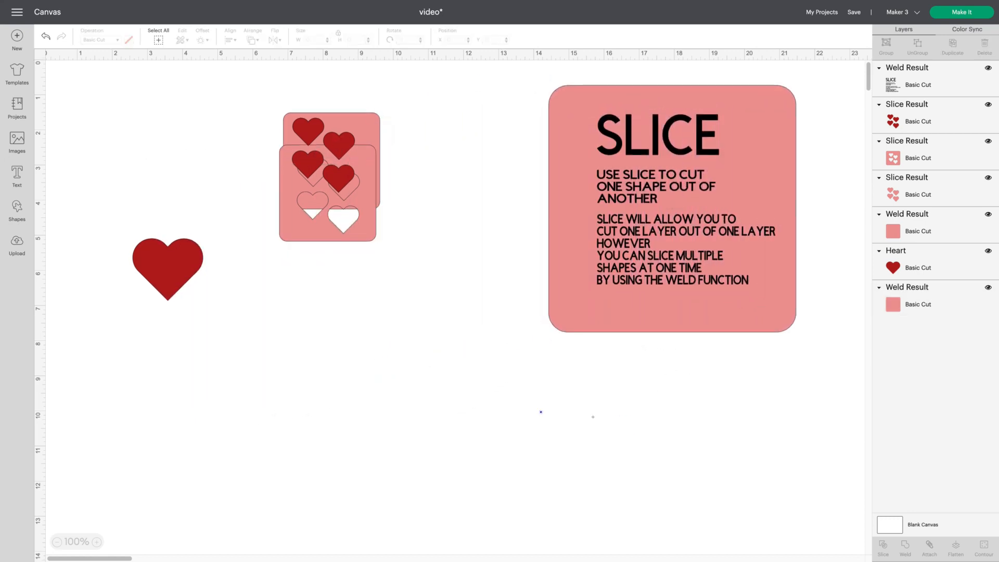
drag(541, 413, 802, 127)
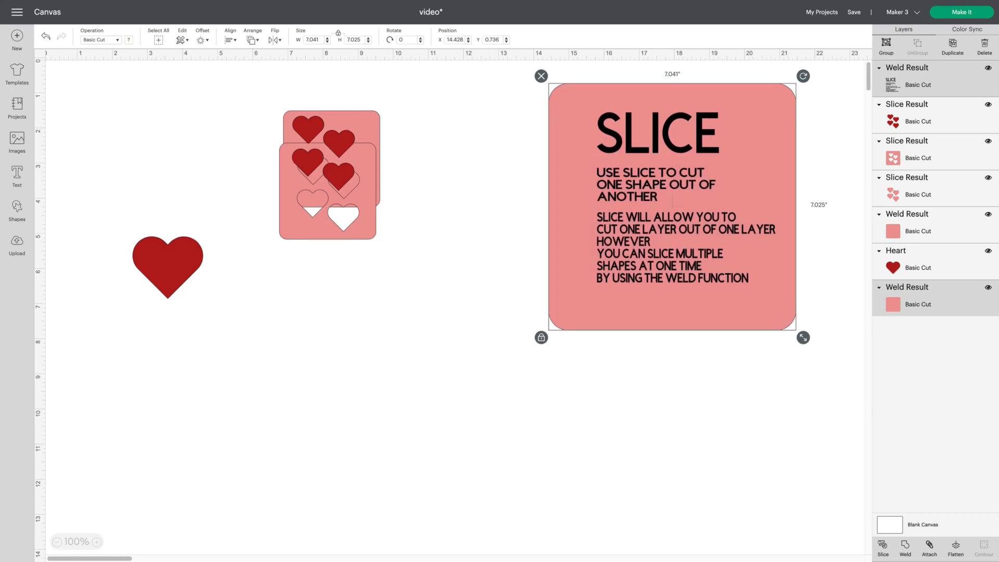
click(883, 543)
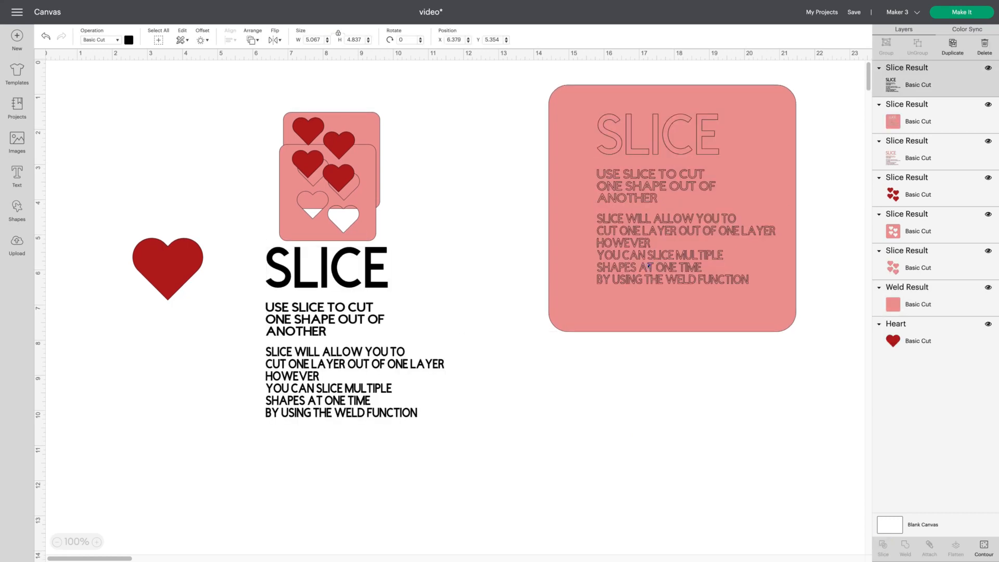
- Pull the text-cutout square away, delete the leftover text pieces and move the square back up
drag(649, 265, 630, 546)
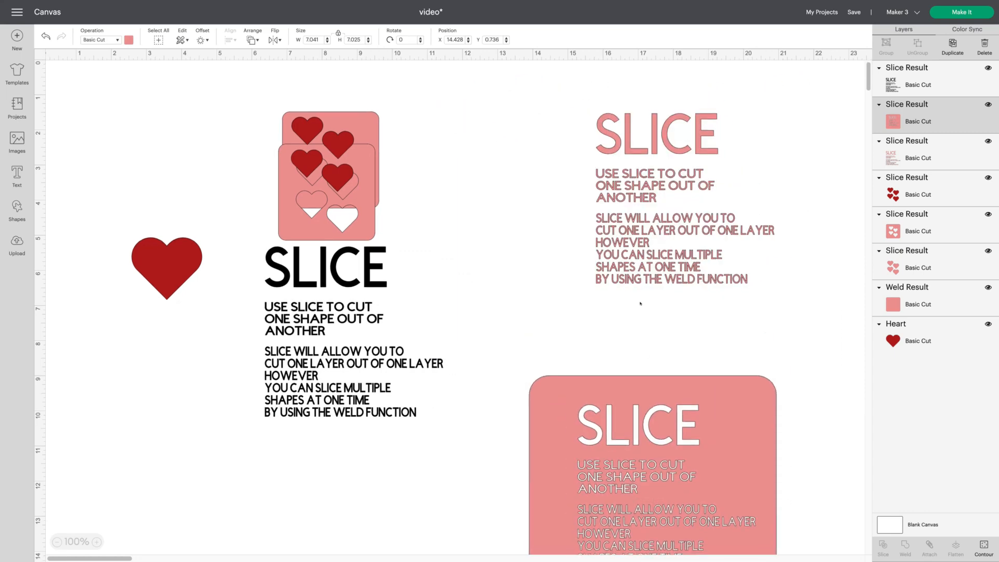
click(645, 220)
key(Delete)
click(587, 101)
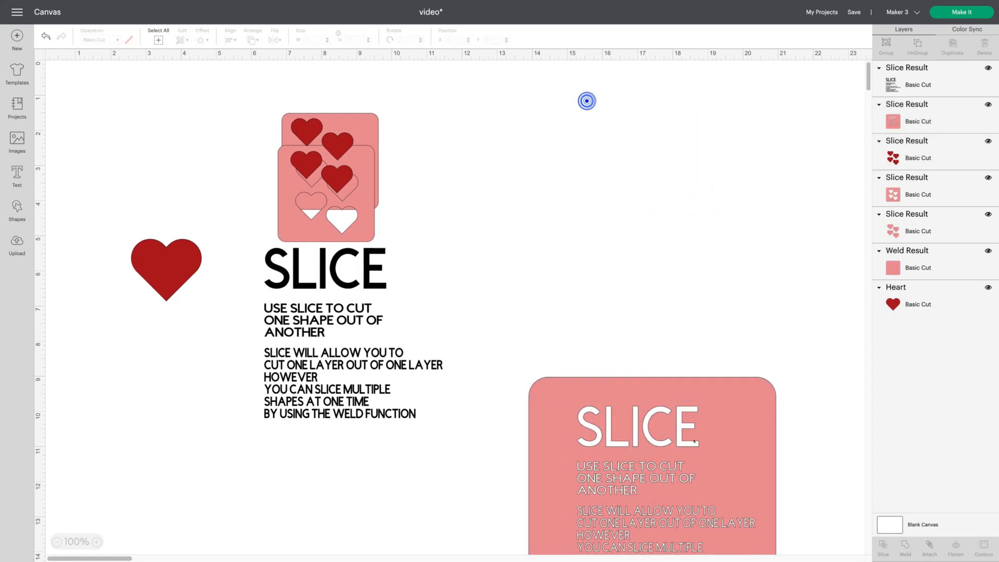
drag(718, 489, 708, 236)
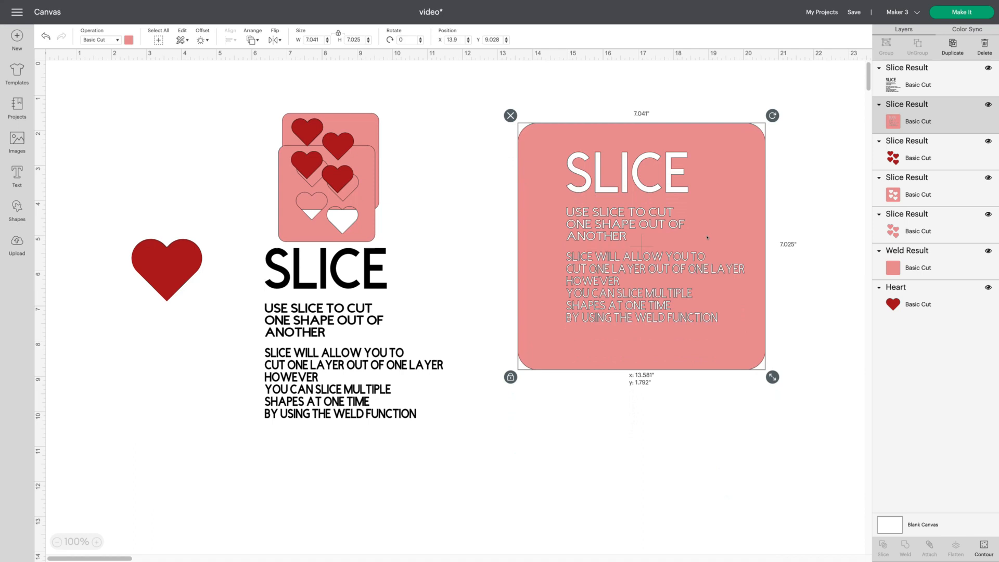
click(691, 465)
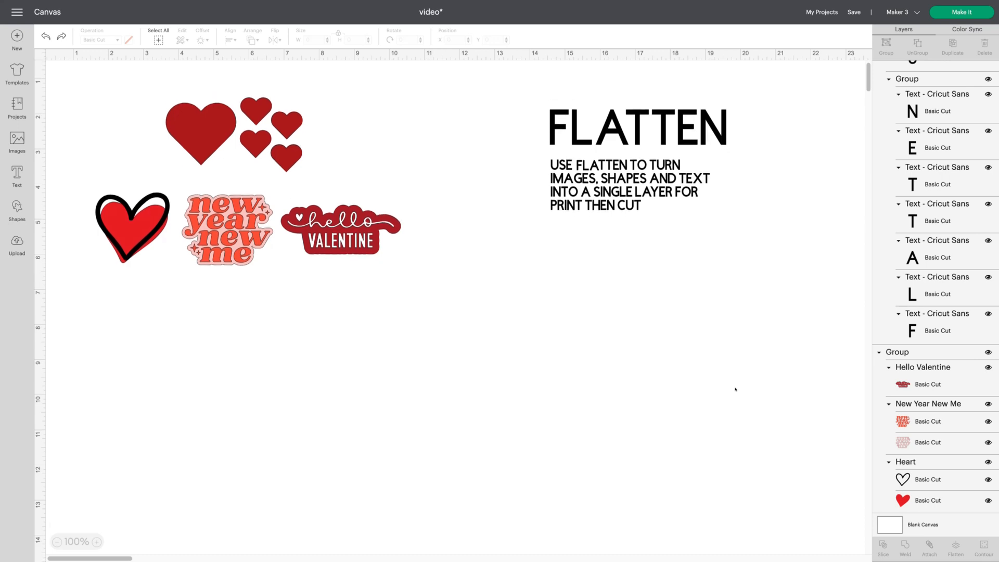
- Hide the sliced hearts group and the heart, New Year New Me and Hello Valentine images group
scroll(737, 390, right, 2)
scroll(736, 390, left, 2)
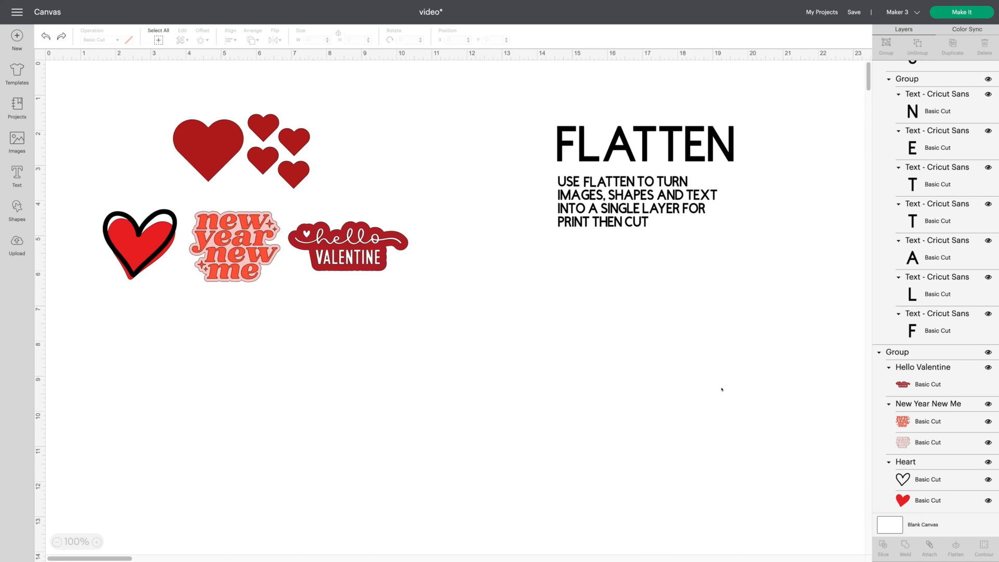
click(198, 155)
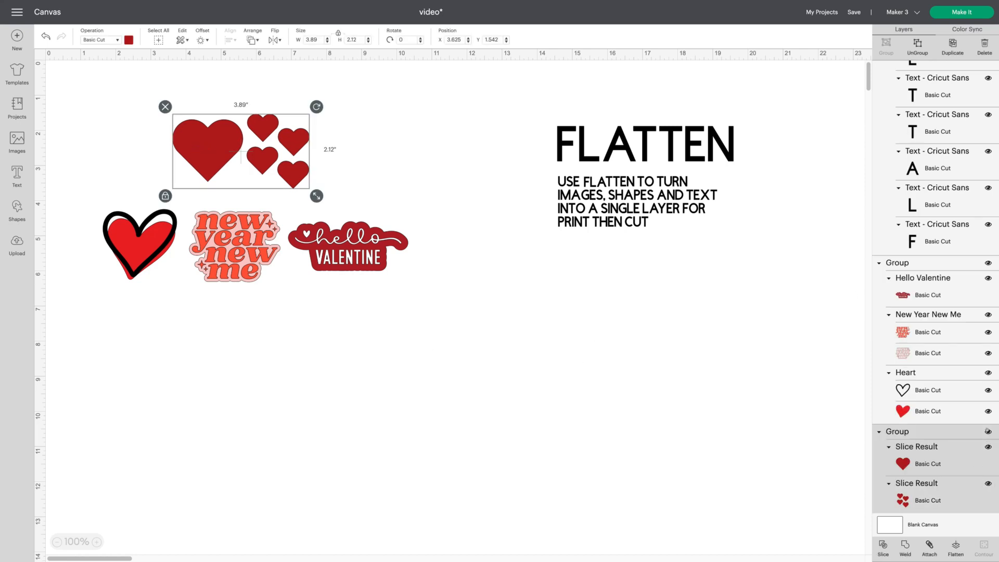
click(989, 432)
right_click(988, 431)
click(369, 255)
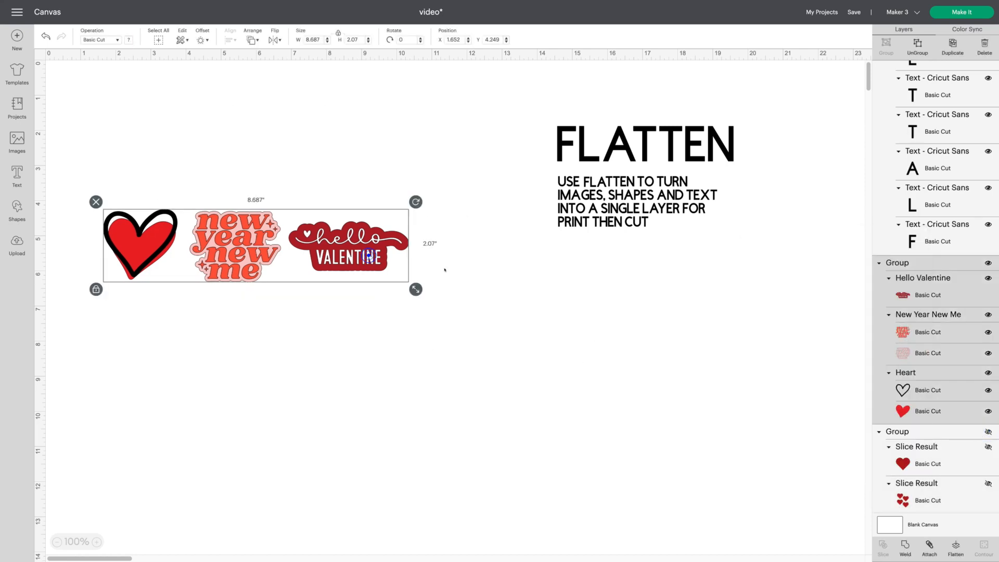
click(989, 263)
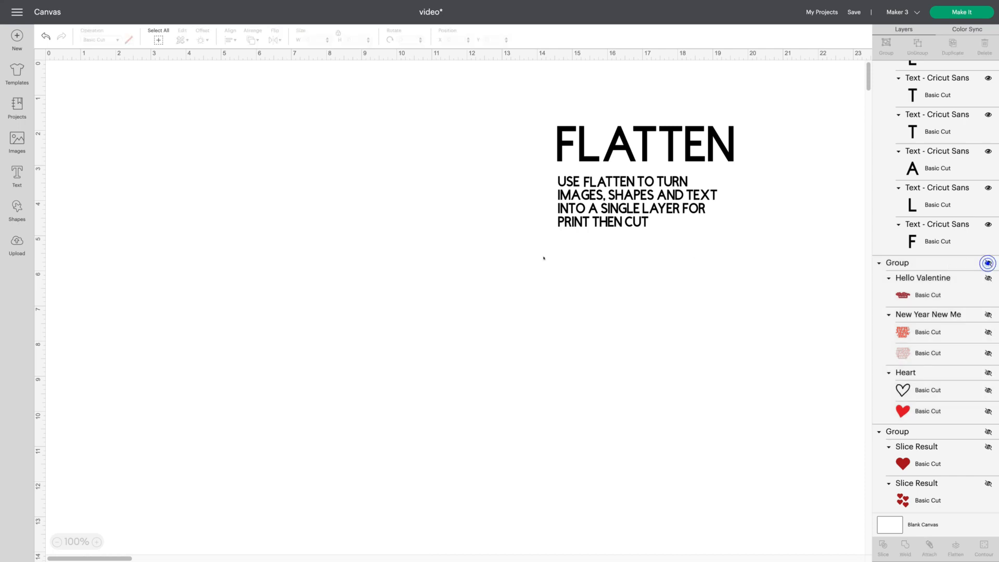
- Select the FLATTEN heading and paragraph text and move it left toward the middle of the canvas
drag(508, 243, 842, 83)
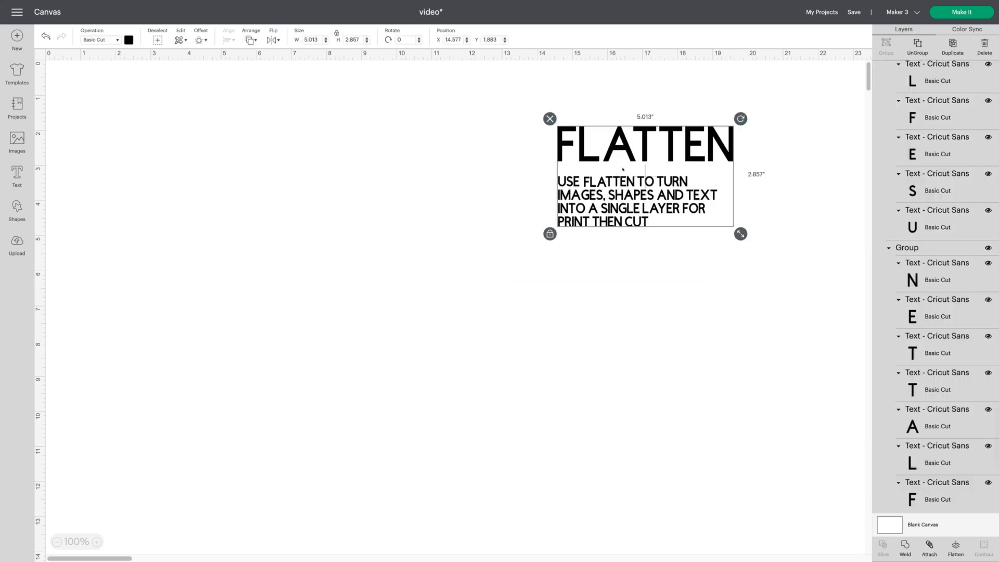
drag(721, 138, 626, 169)
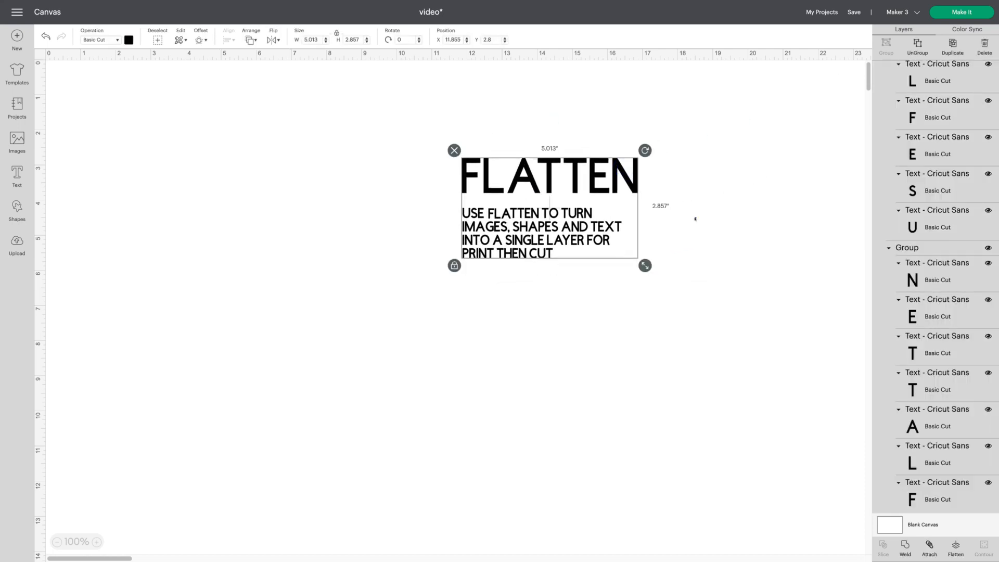
click(694, 219)
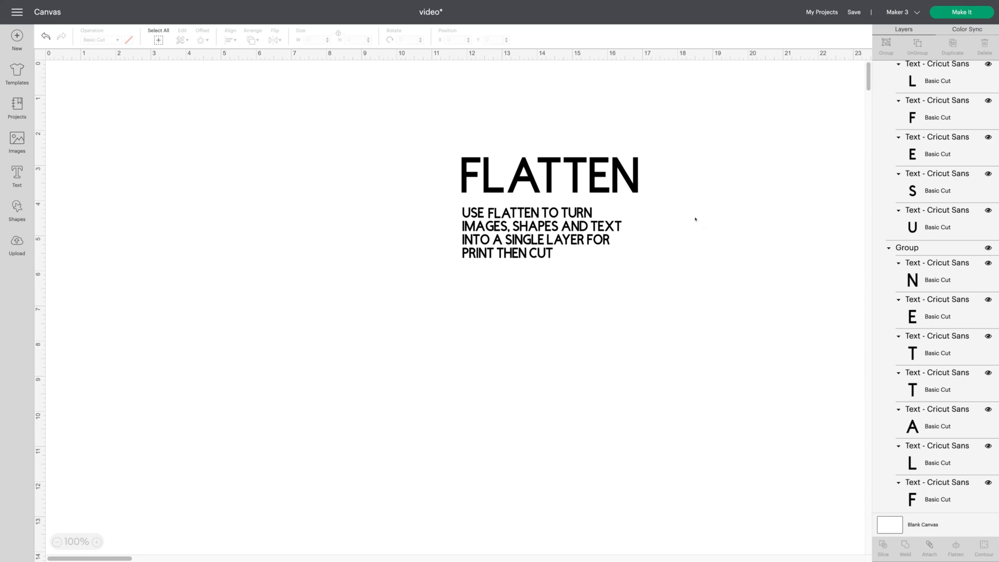
- Flatten the FLATTEN text into a single Print Then Cut layer and preview it on the mat
click(554, 229)
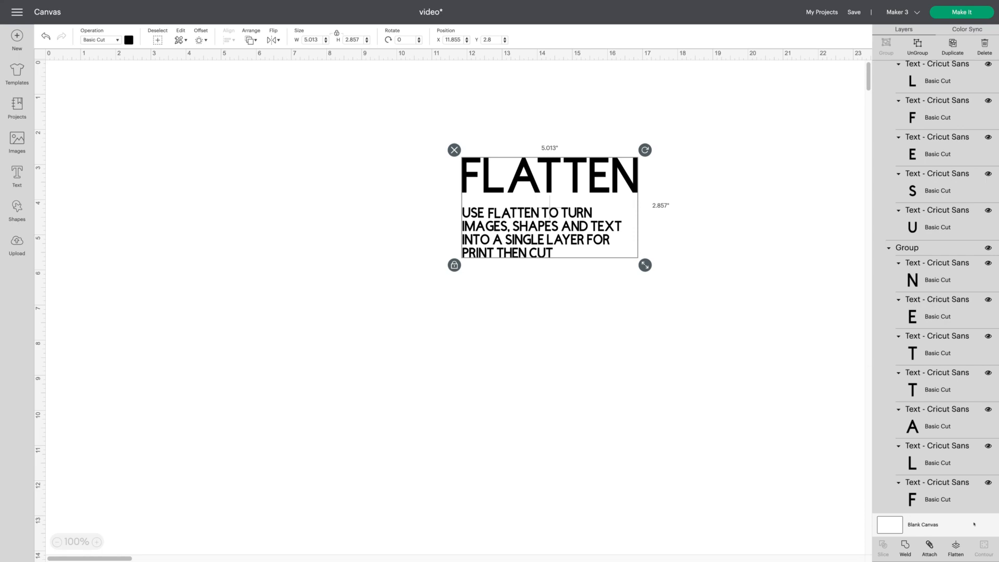
click(955, 547)
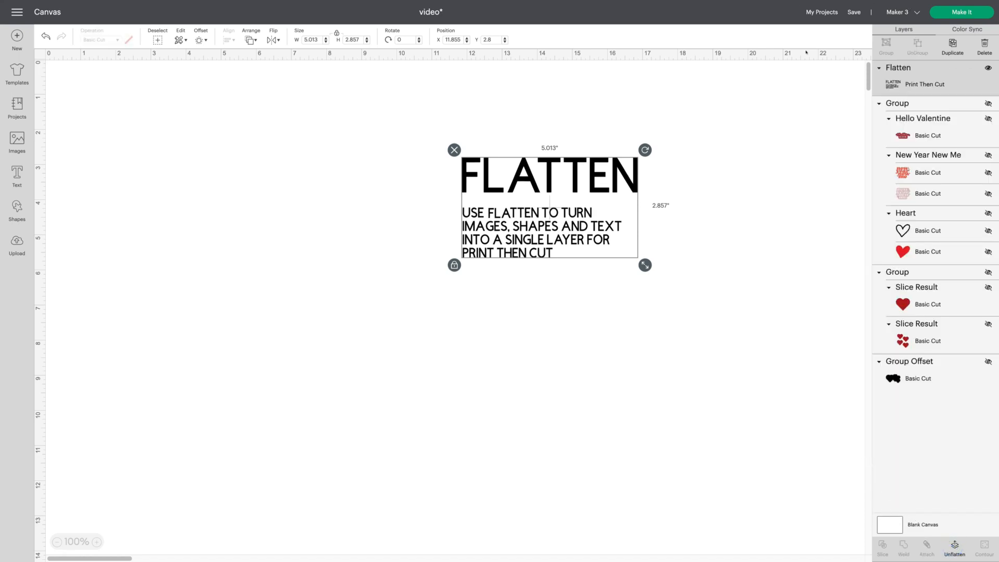
click(945, 14)
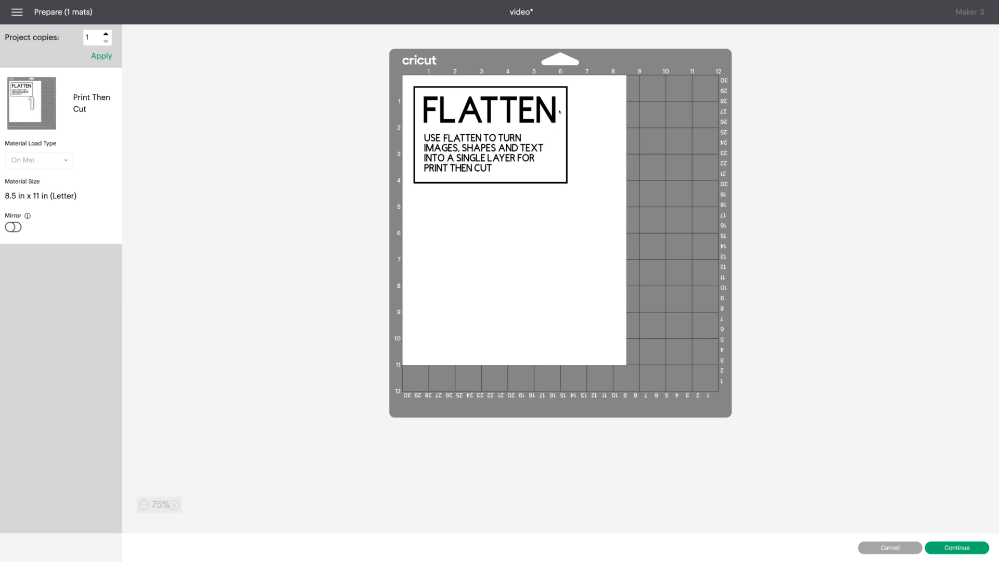
click(884, 547)
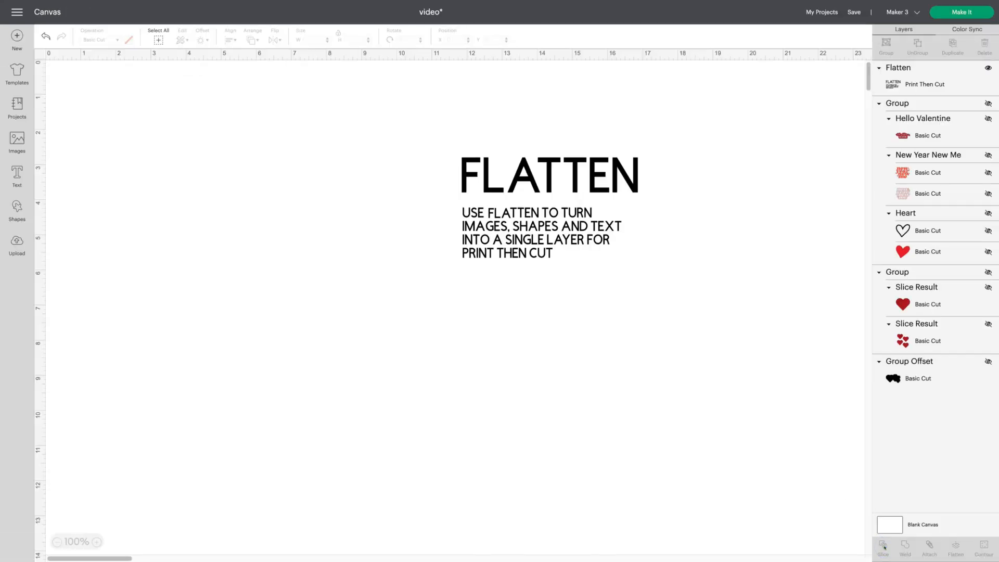
- Unflatten the FLATTEN text back into separate letter layers
click(535, 234)
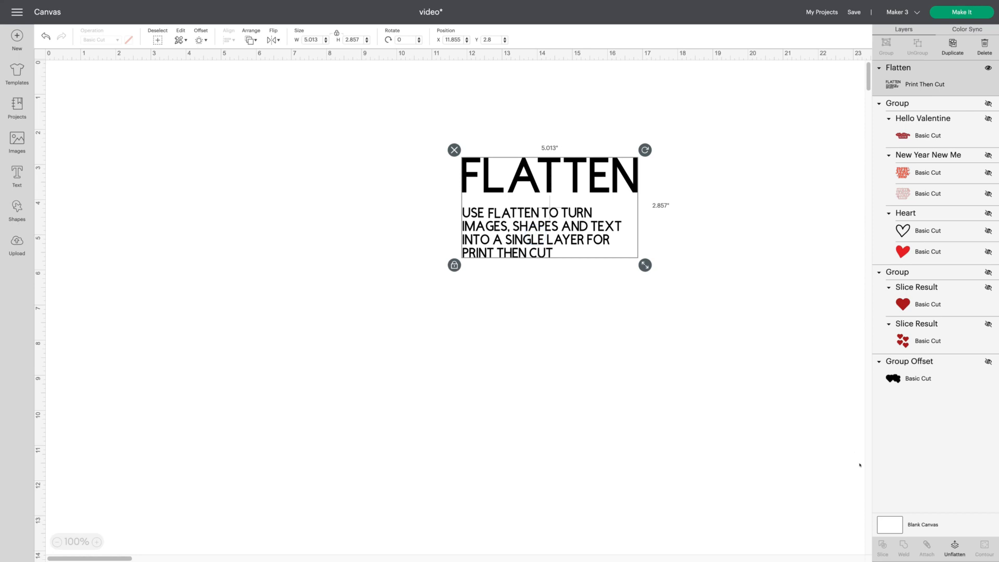
click(955, 546)
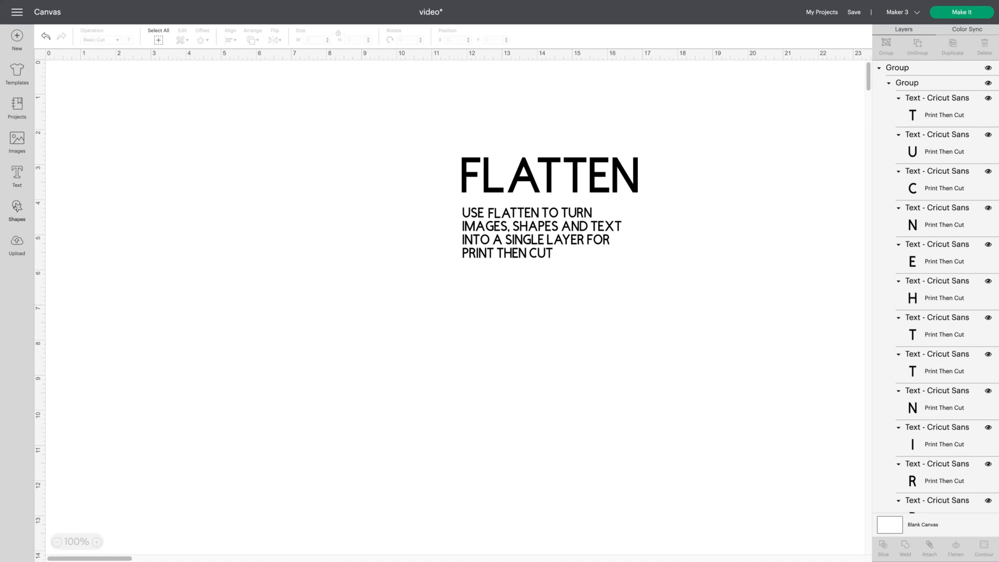
- Insert a rounded-corner square shape and colour it light yellow
click(17, 208)
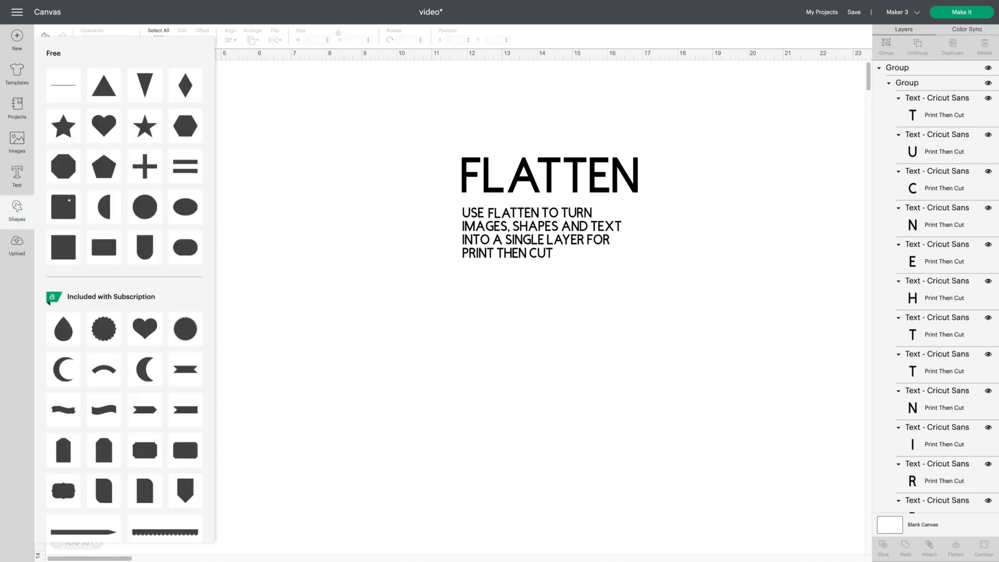
click(69, 200)
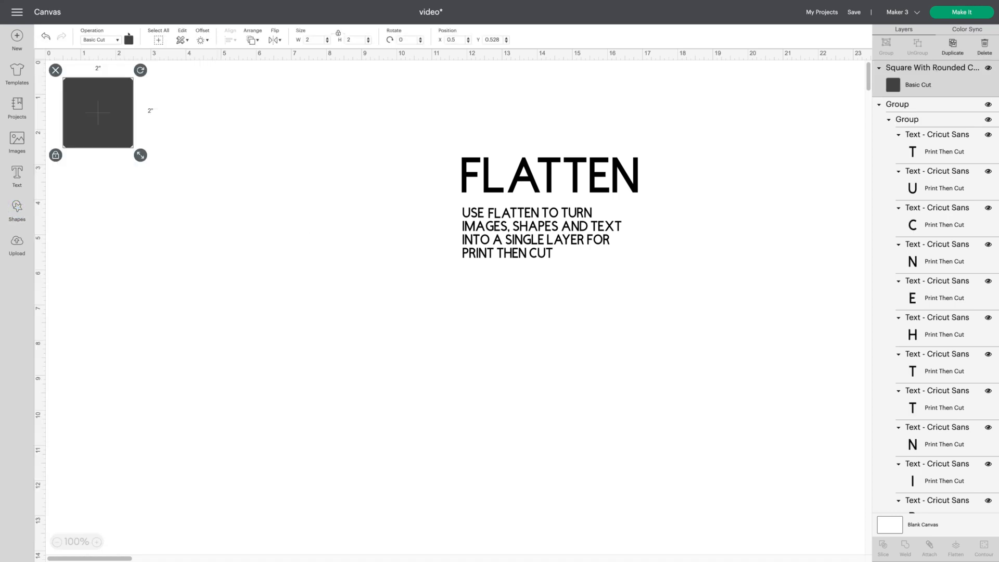
click(129, 39)
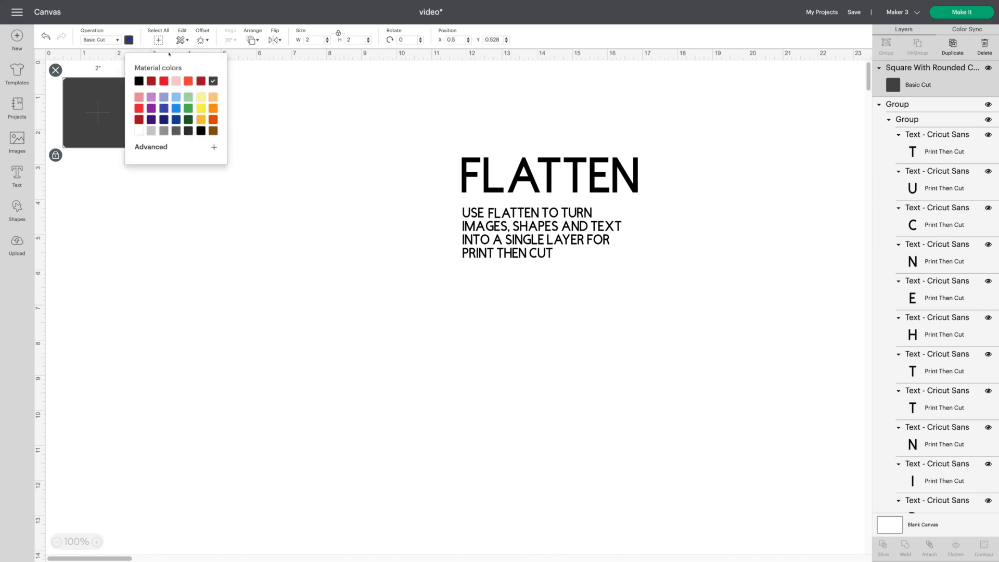
click(201, 97)
click(297, 171)
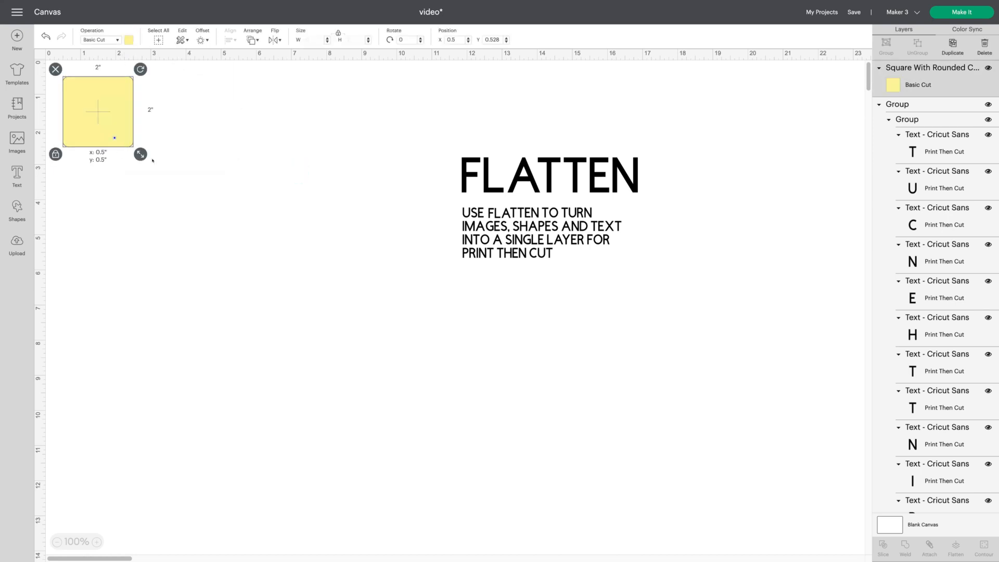
- Enlarge the yellow square to about 5.6 inches and send it behind the FLATTEN text
drag(115, 138, 649, 290)
drag(557, 277, 557, 261)
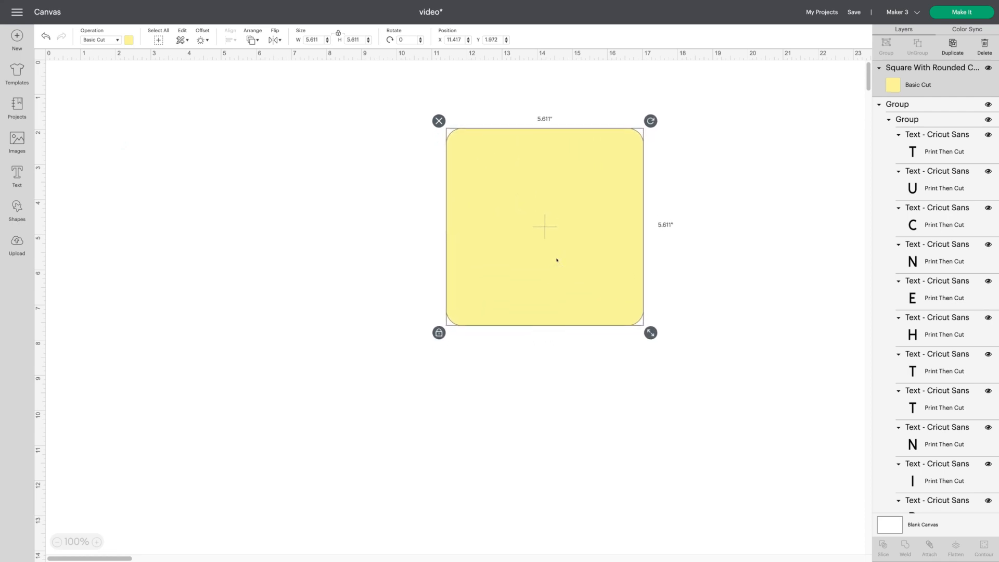
right_click(557, 260)
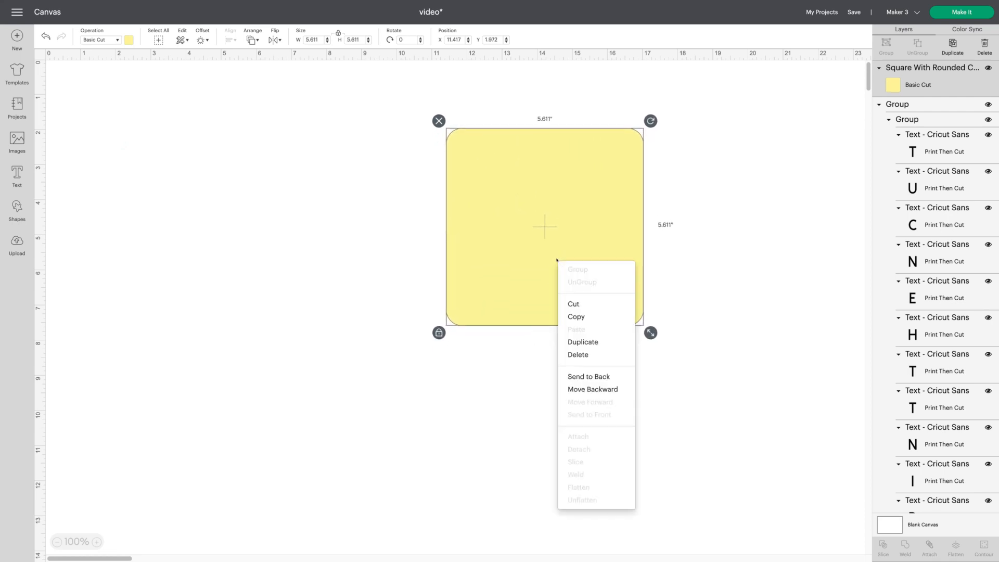
click(610, 376)
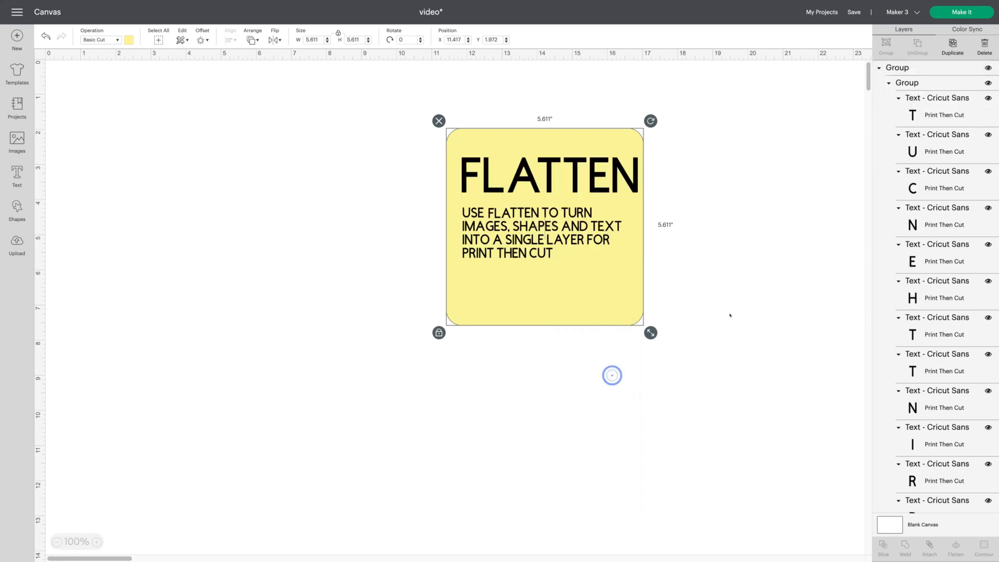
click(719, 285)
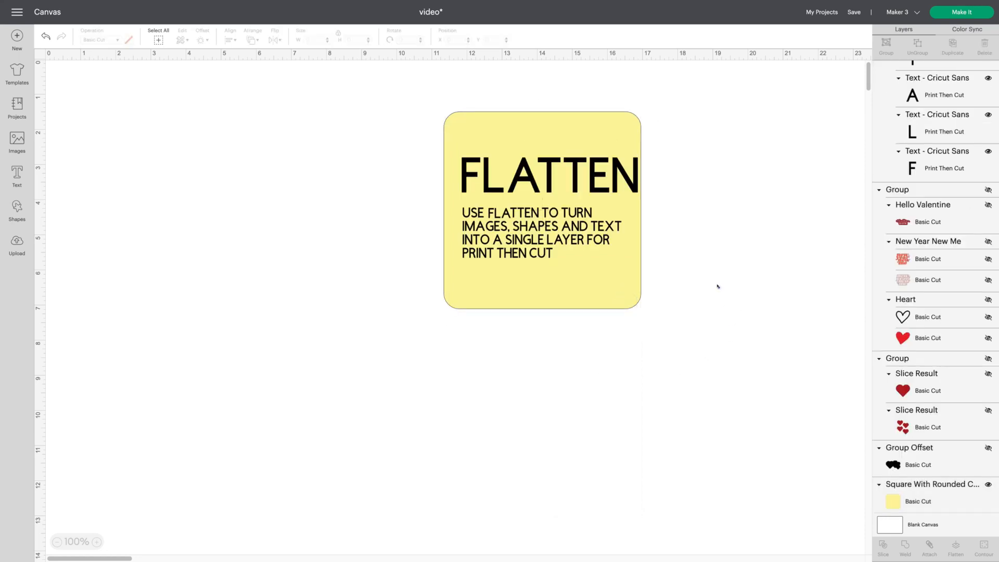
- Flatten the yellow square together with the text, preview the mat, and undo the flatten
drag(378, 67, 706, 350)
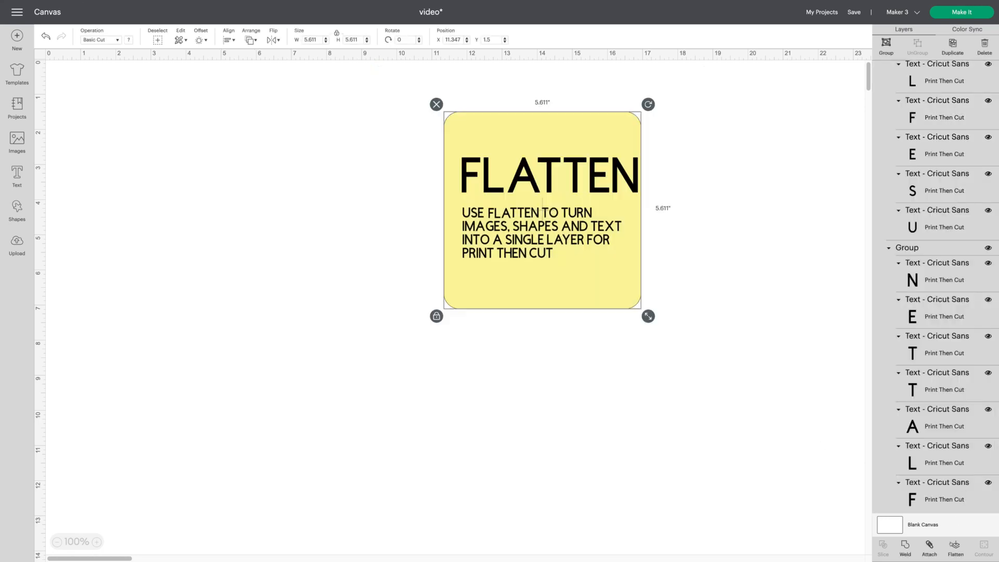
click(956, 547)
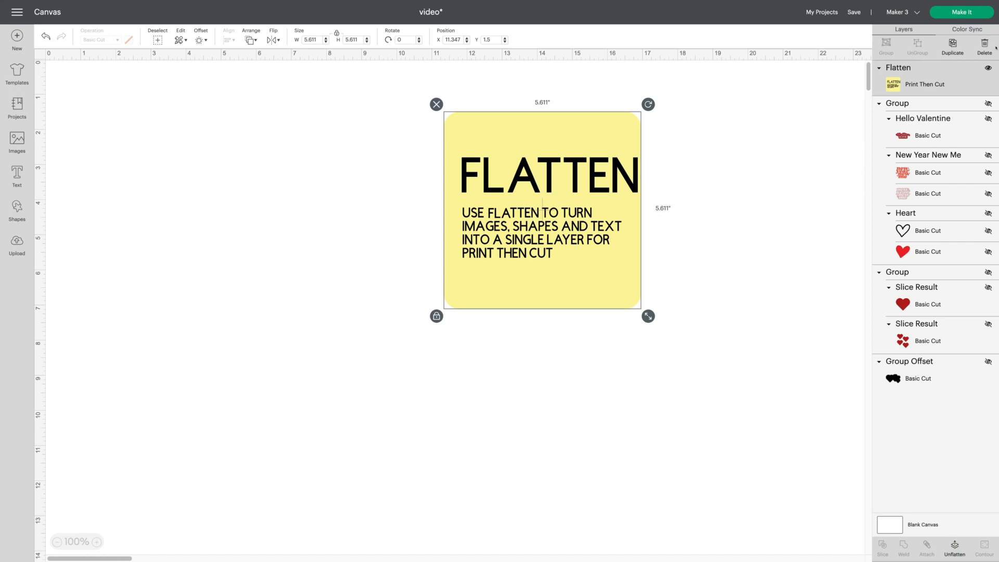
click(949, 9)
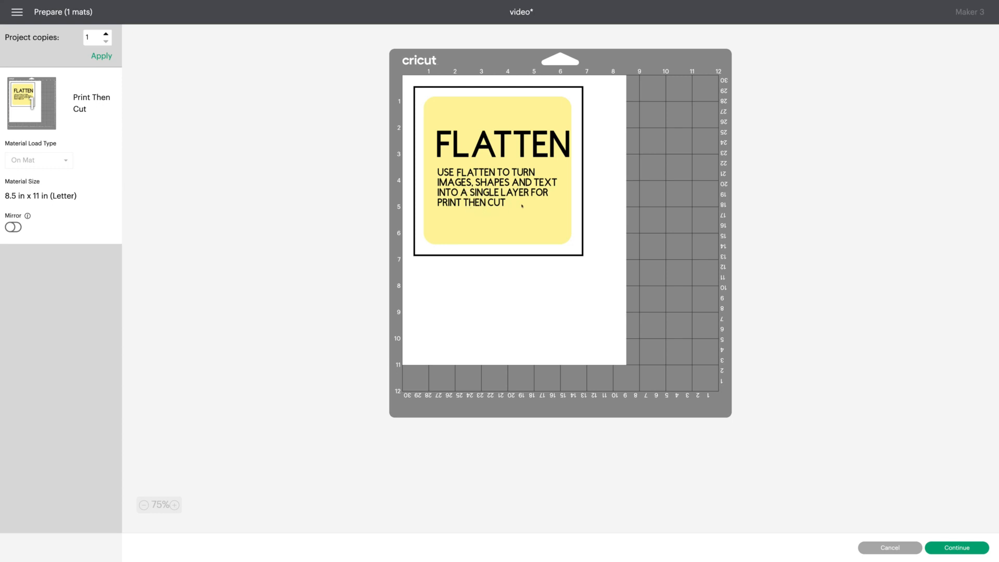
click(890, 548)
click(48, 34)
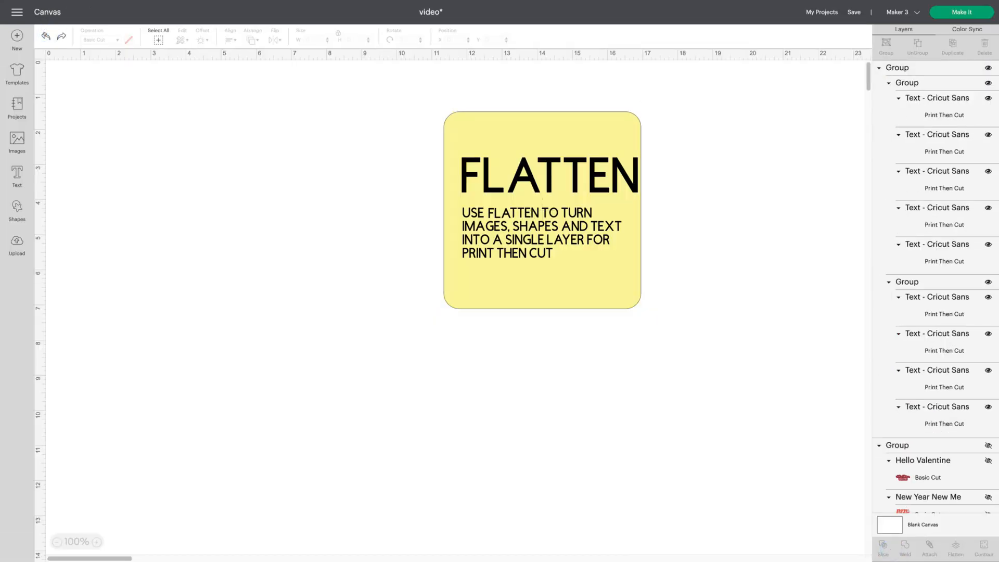
- Delete the yellow square
click(559, 113)
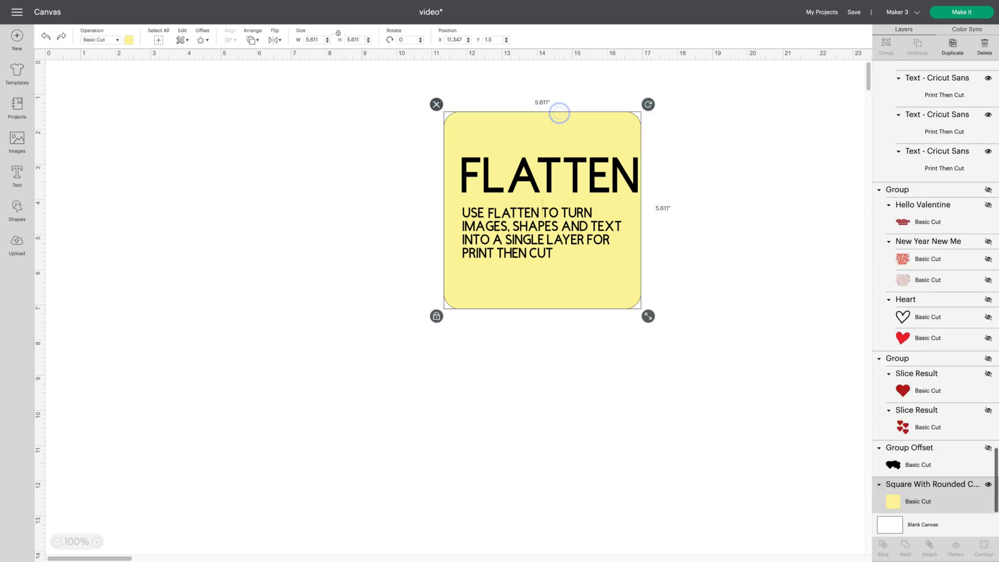
click(439, 102)
- Move the FLATTEN text toward the upper right and weld it into one layer
drag(451, 129, 677, 275)
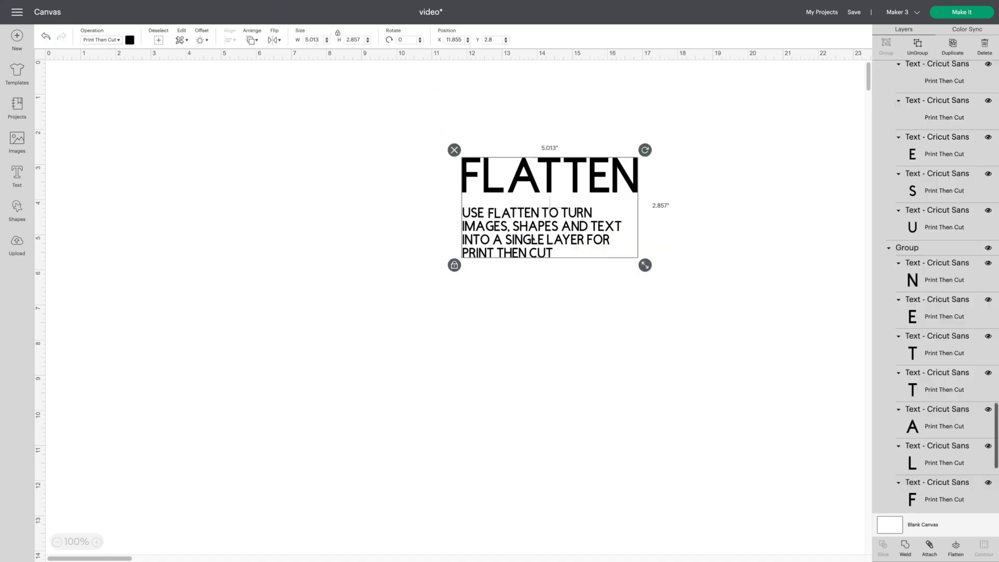
drag(533, 239, 655, 208)
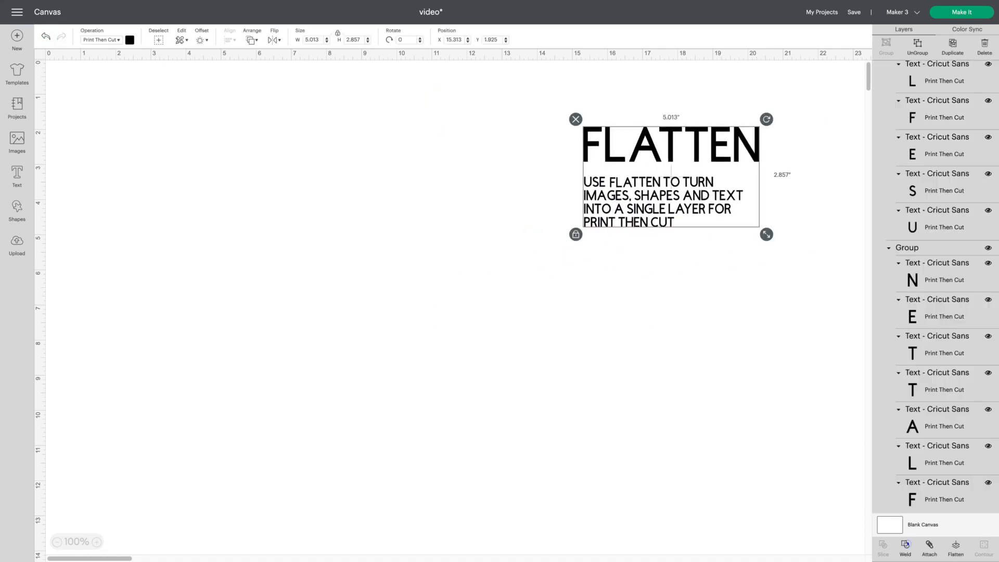
click(541, 323)
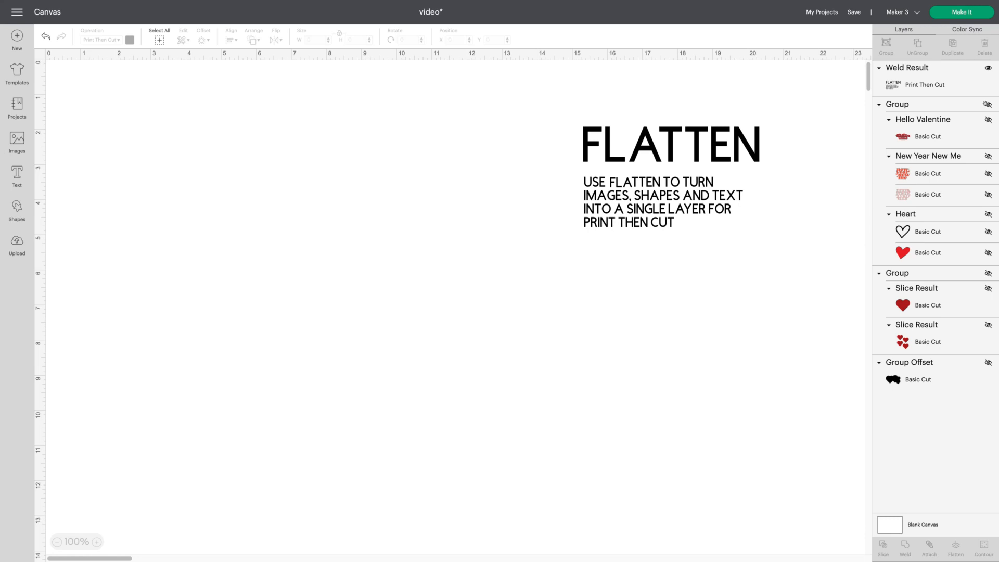
- Show the images group and the sliced hearts group, and move the images group lower on the canvas
click(988, 104)
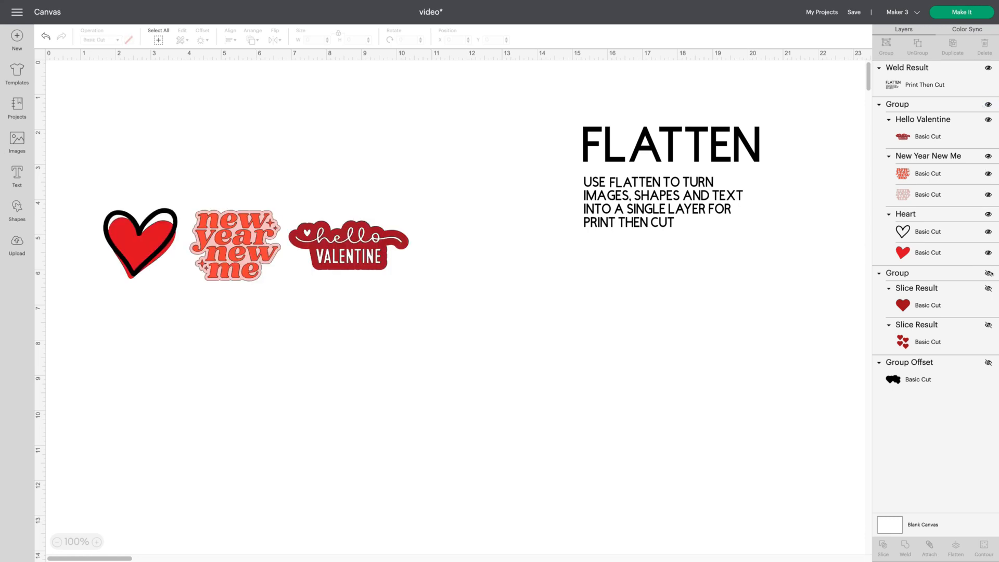
click(988, 273)
drag(198, 247, 205, 323)
click(351, 144)
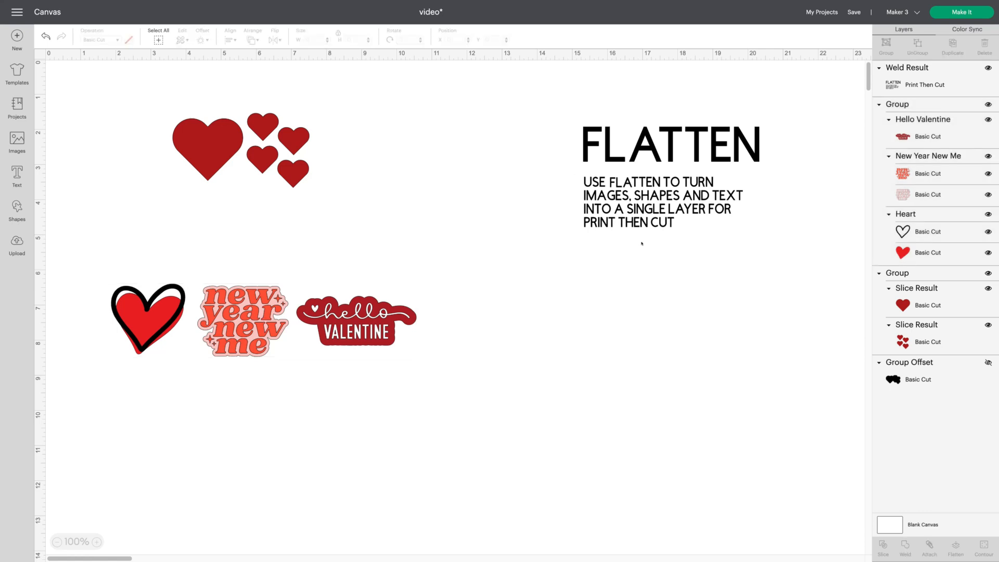
- Add a 0.25 in rounded offset with welded offsets to the sliced hearts group
click(286, 183)
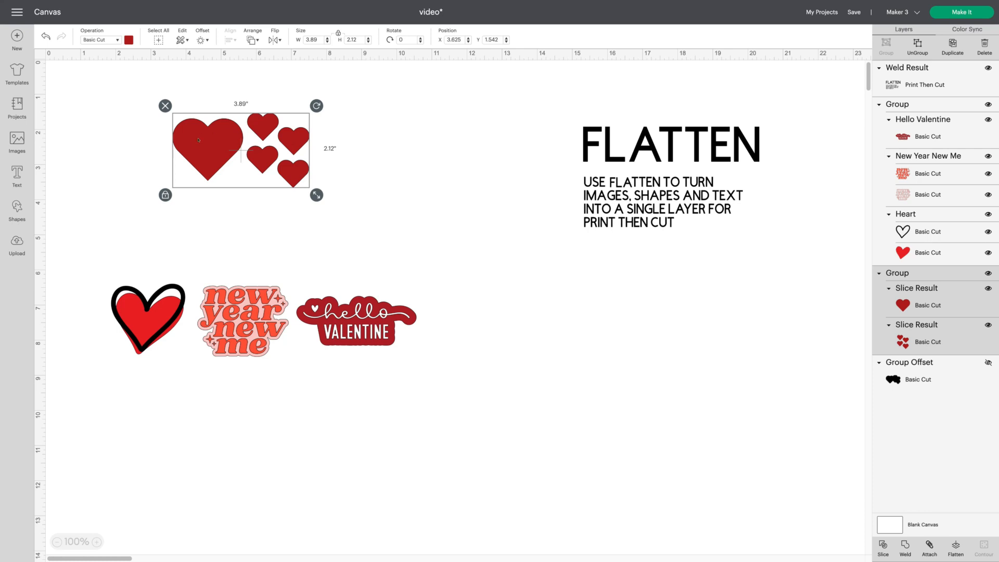
click(395, 172)
click(305, 166)
click(200, 40)
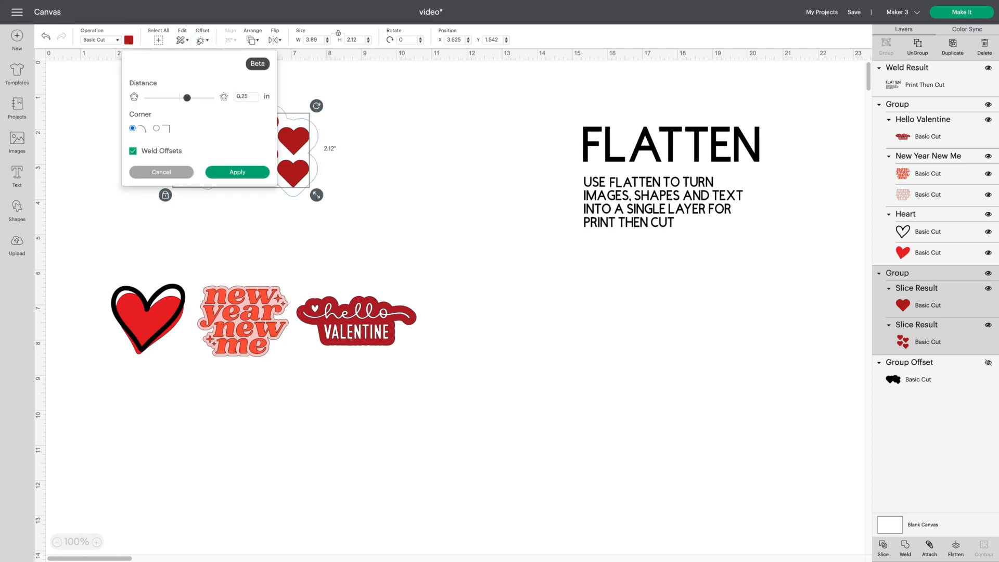
click(227, 171)
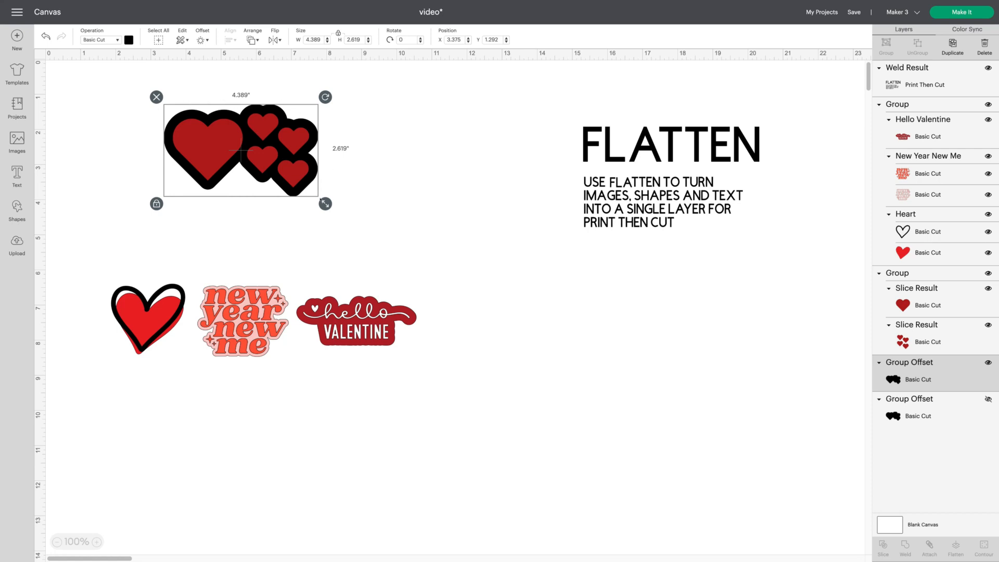
- Select the sliced hearts with their offset and flatten them into one Print Then Cut layer
click(504, 261)
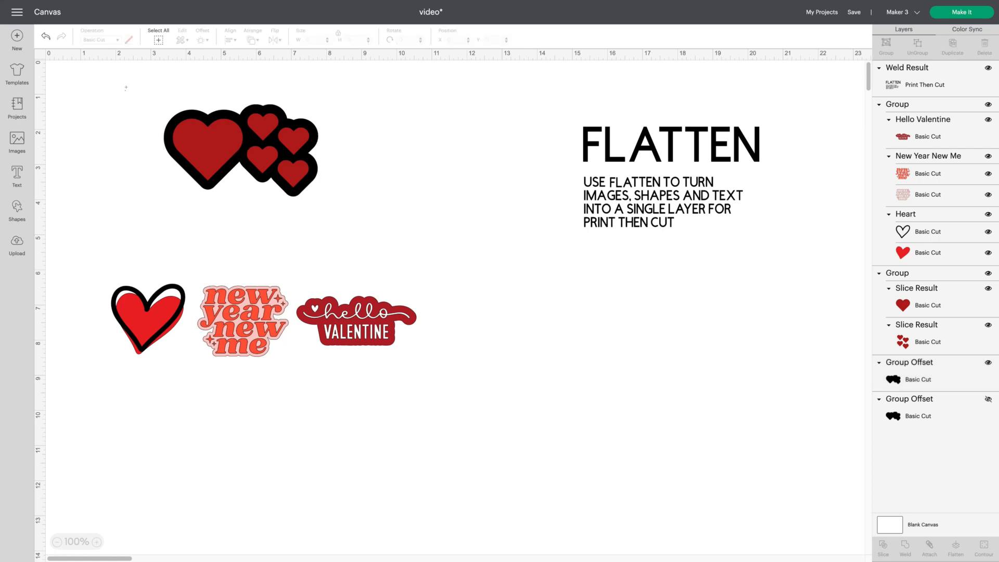
drag(125, 90, 416, 204)
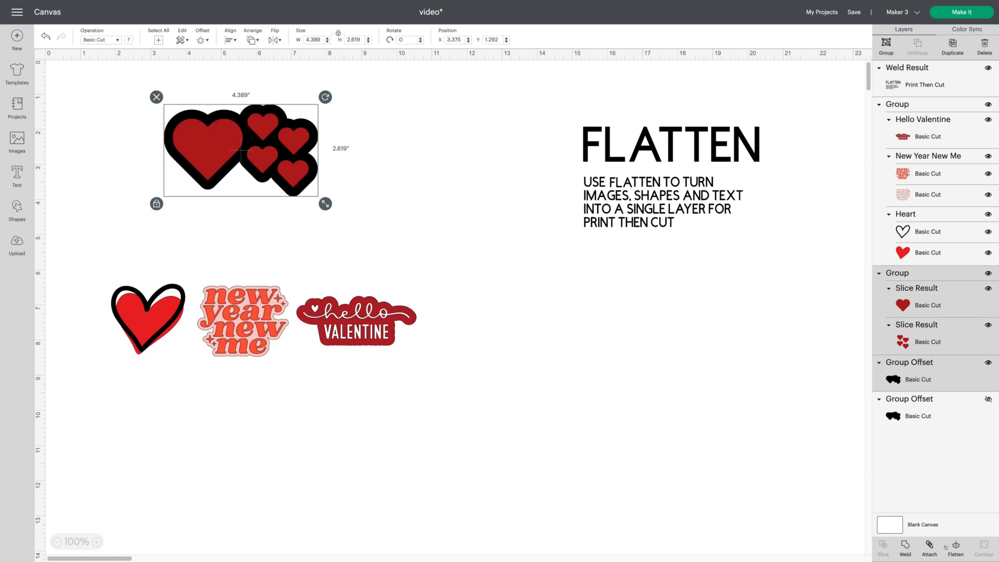
click(955, 546)
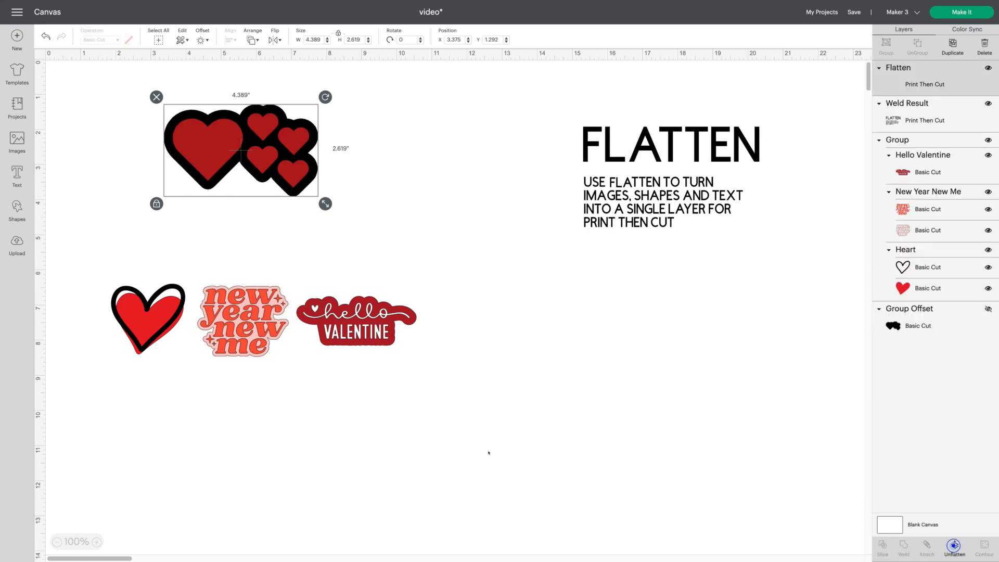
click(346, 401)
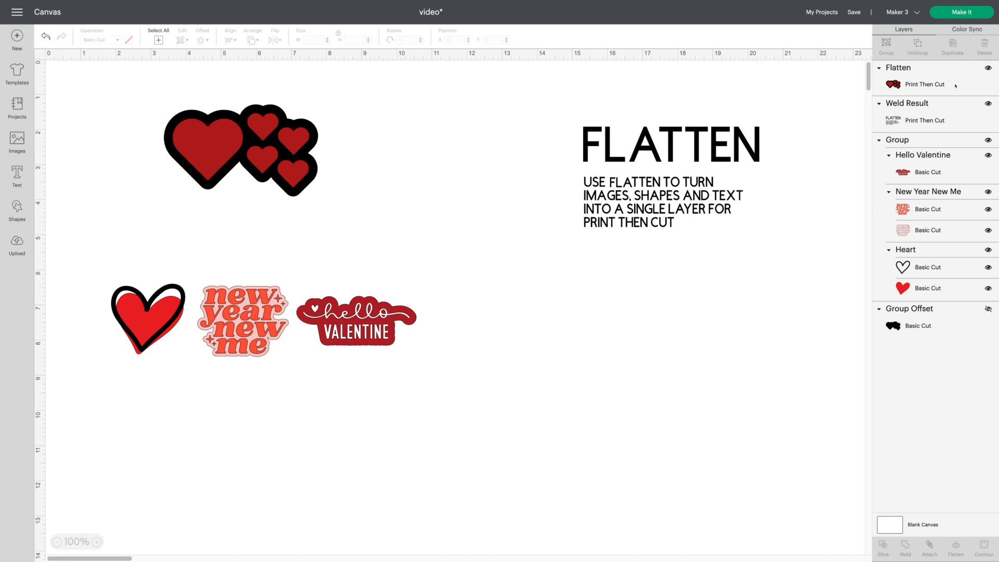
- Select the group of three images and ungroup it
click(225, 344)
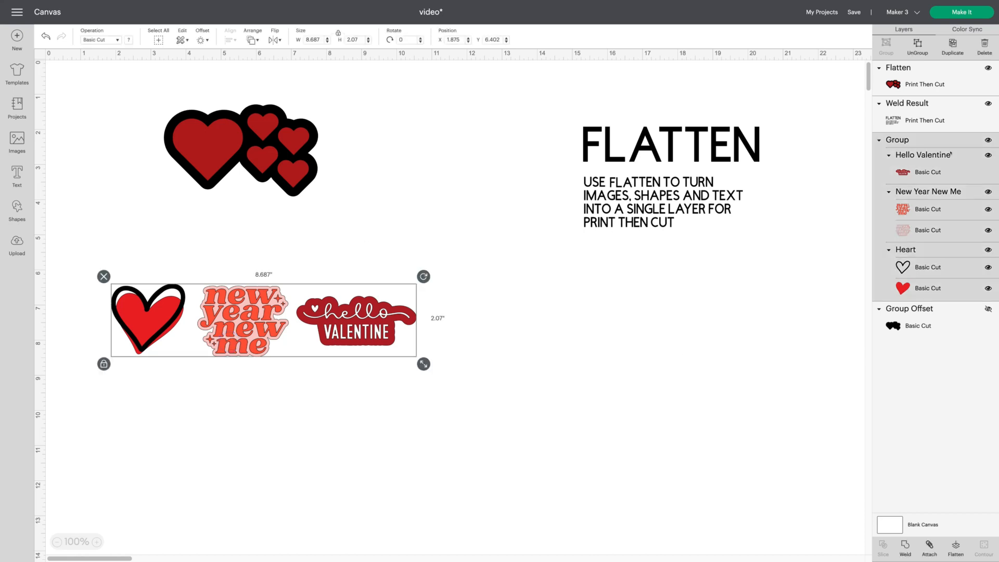
click(918, 42)
- Add a 0.25 in rounded offset to the Hello Valentine image
click(409, 326)
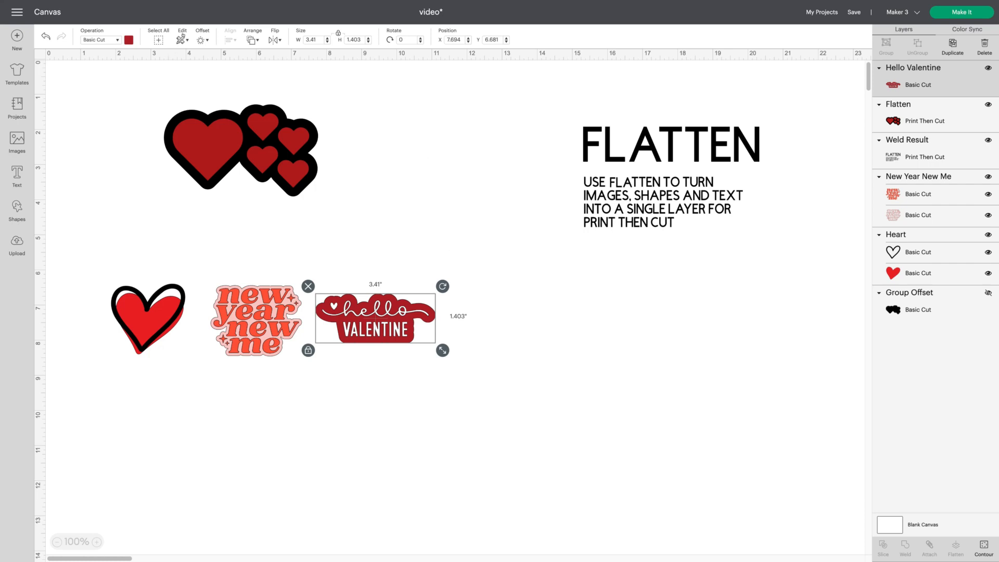
click(201, 39)
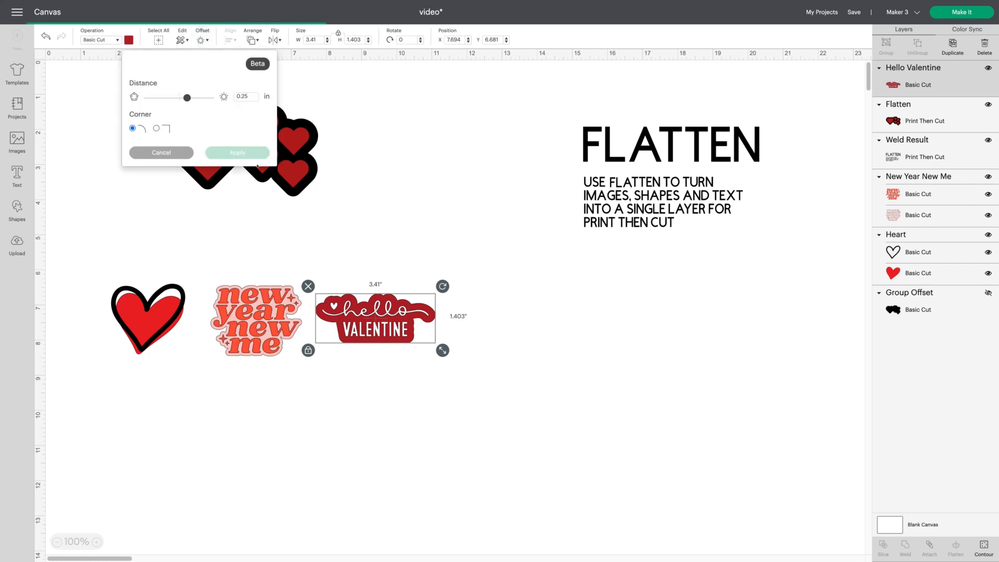
click(238, 152)
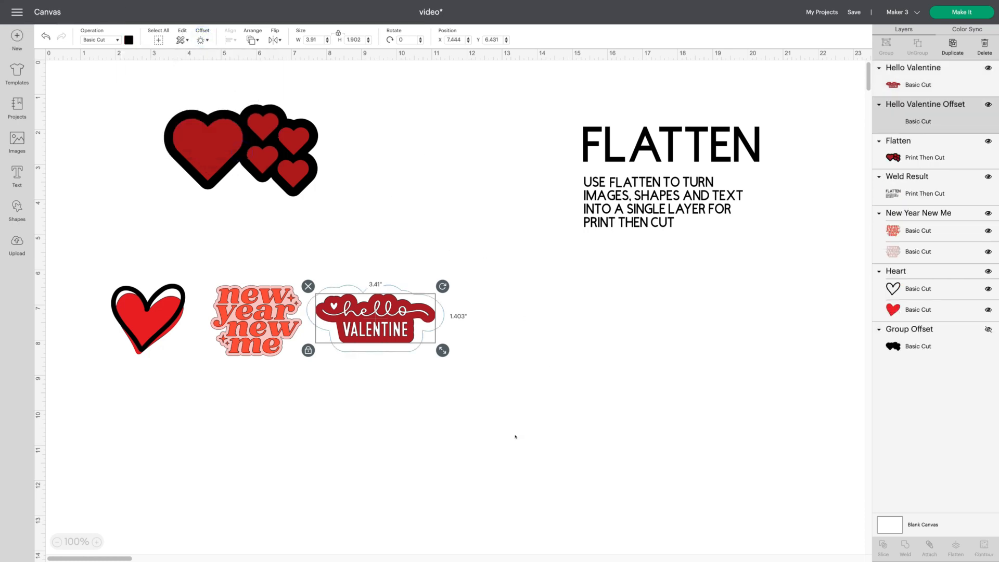
click(516, 436)
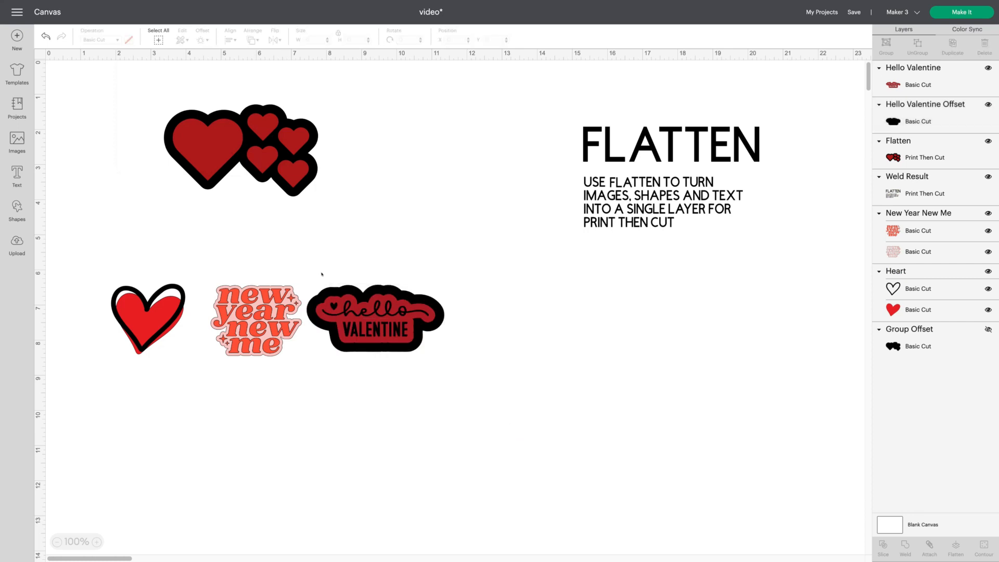
- Select the Hello Valentine image with its offset and flatten them into one Print Then Cut layer
drag(319, 271, 455, 354)
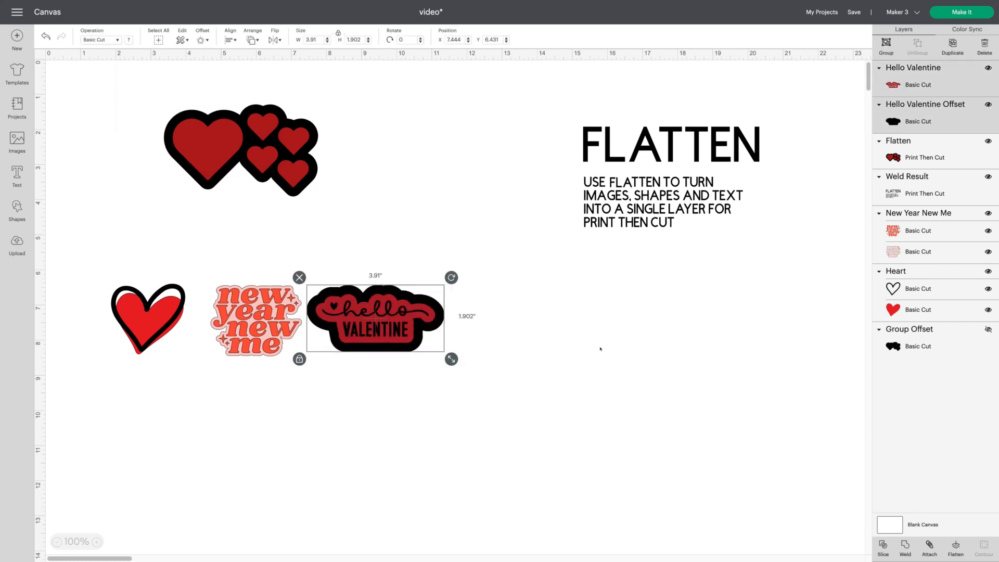
click(956, 546)
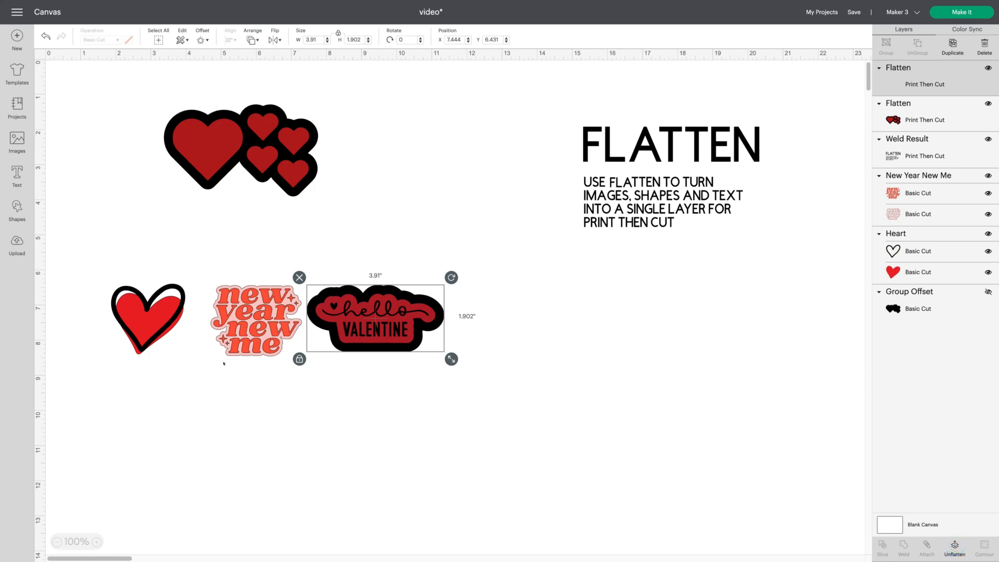
- Flatten the New Year New Me image and the heart image, each into a single Print Then Cut layer
click(250, 331)
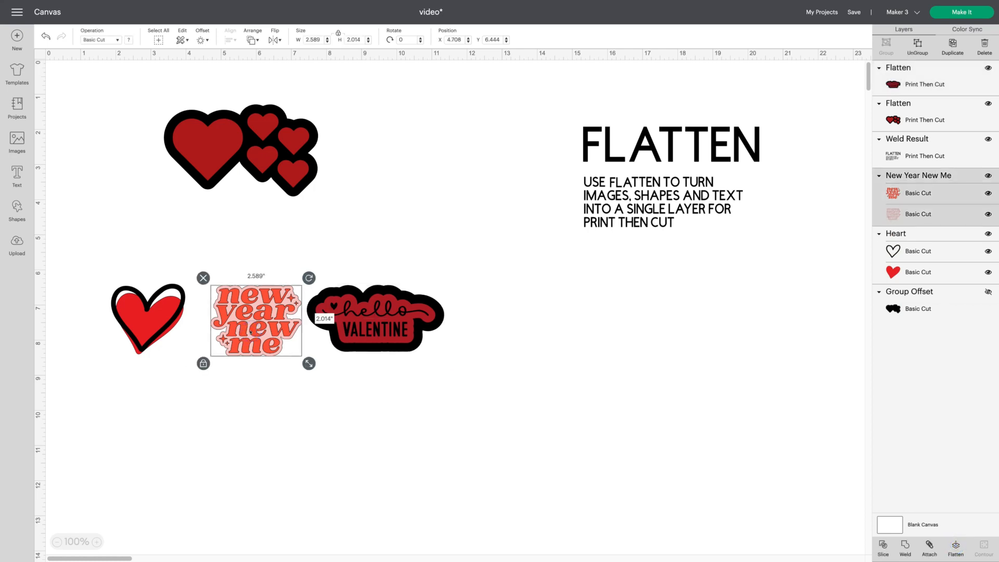
click(955, 544)
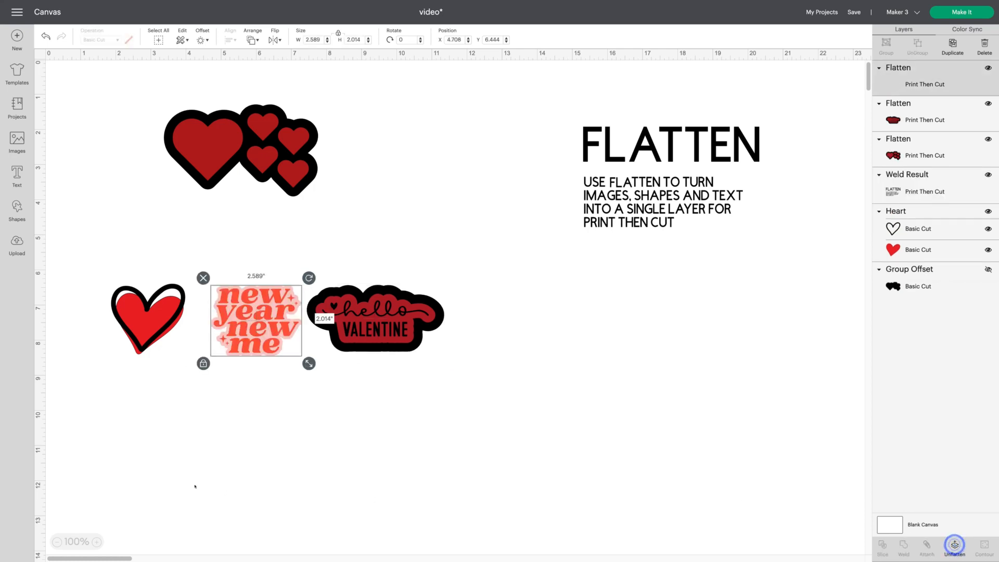
click(149, 329)
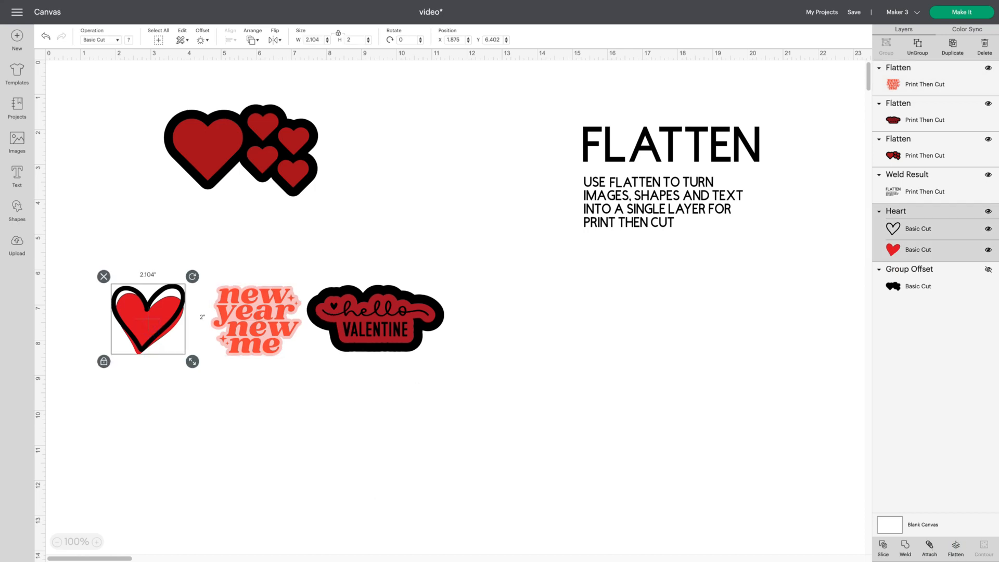
click(956, 544)
click(552, 487)
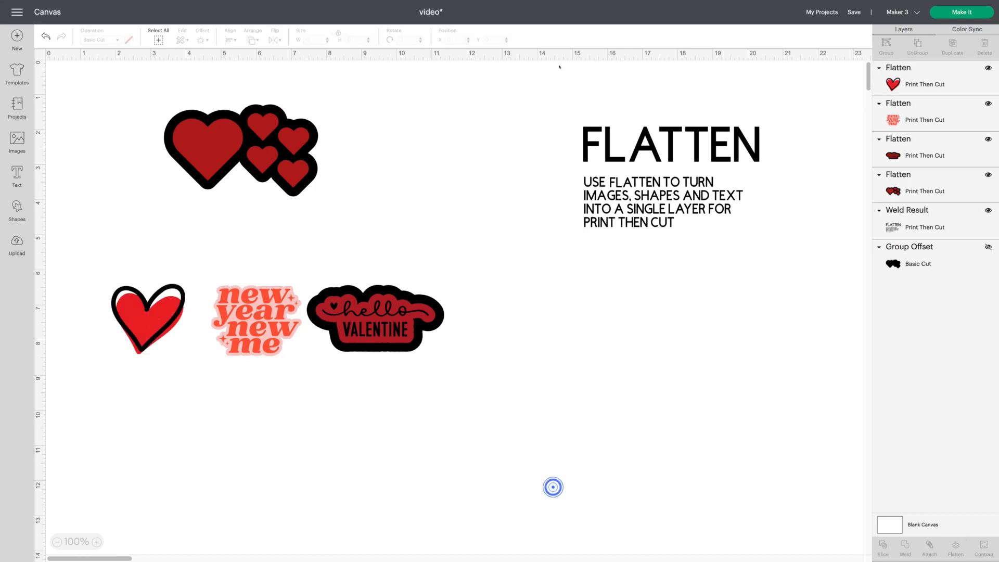
- Hide the welded FLATTEN text and the flattened sliced hearts layer
drag(554, 78, 825, 232)
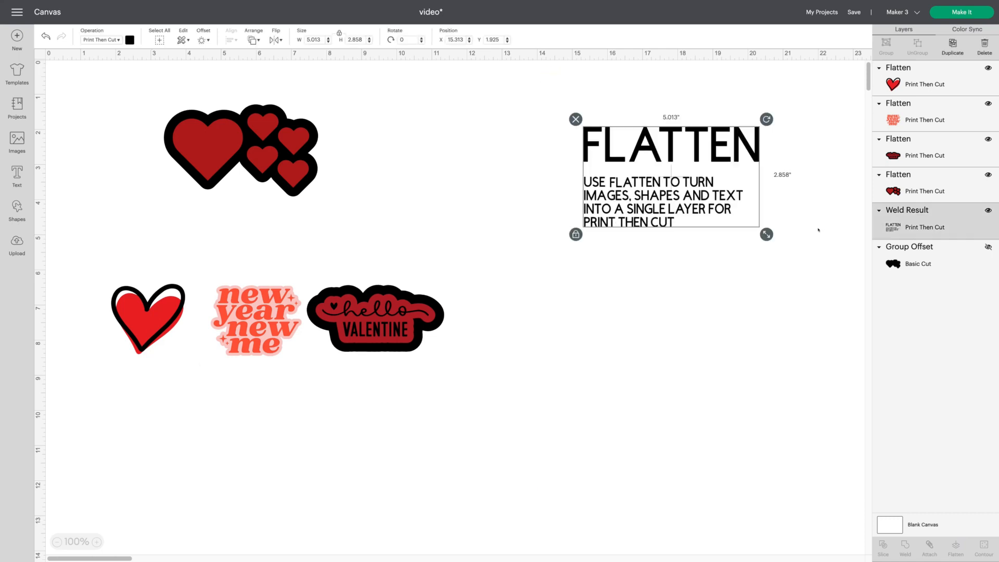
click(989, 210)
click(163, 109)
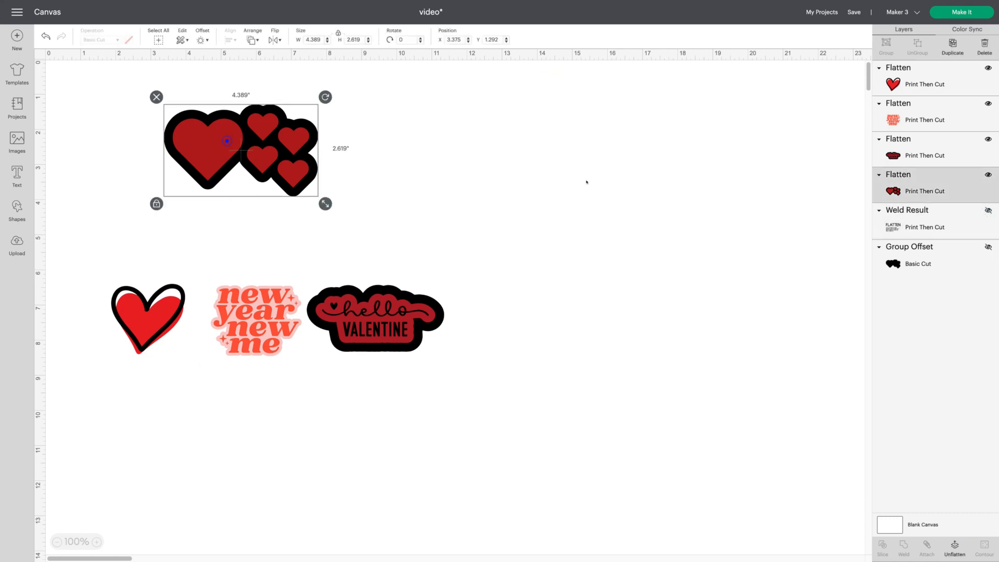
click(988, 175)
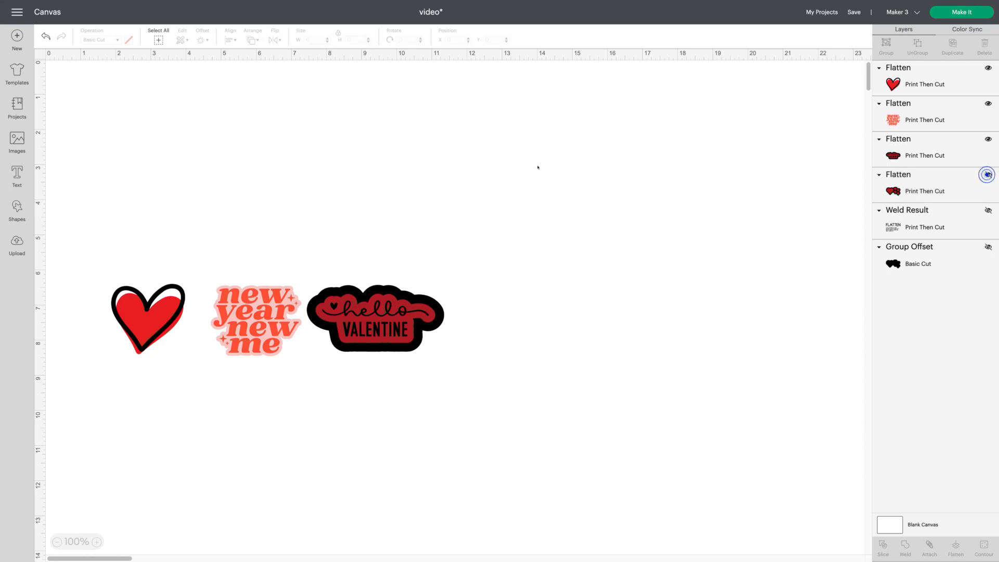
- Open the mat preview to check the Print Then Cut placement, then return to the canvas
click(969, 12)
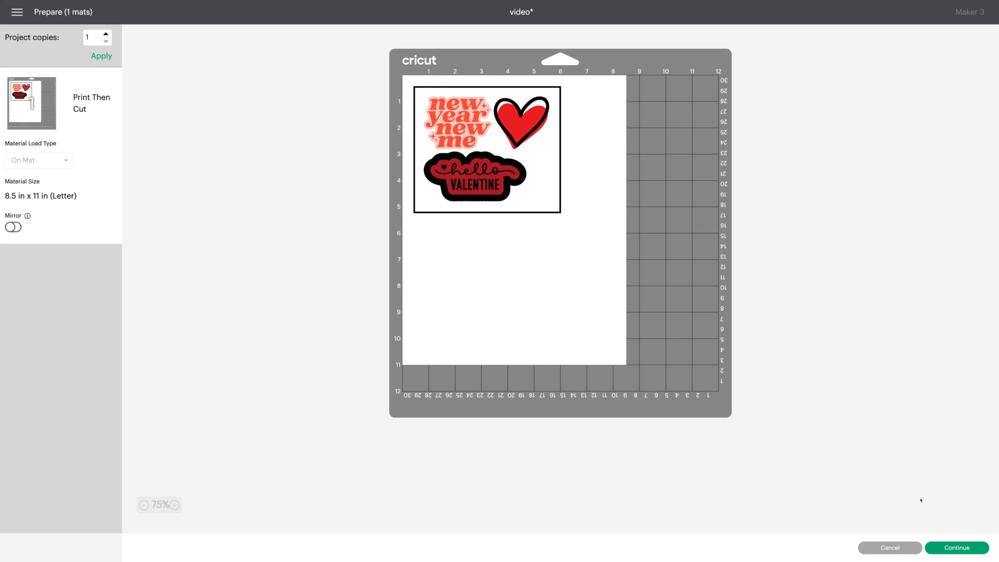
click(881, 547)
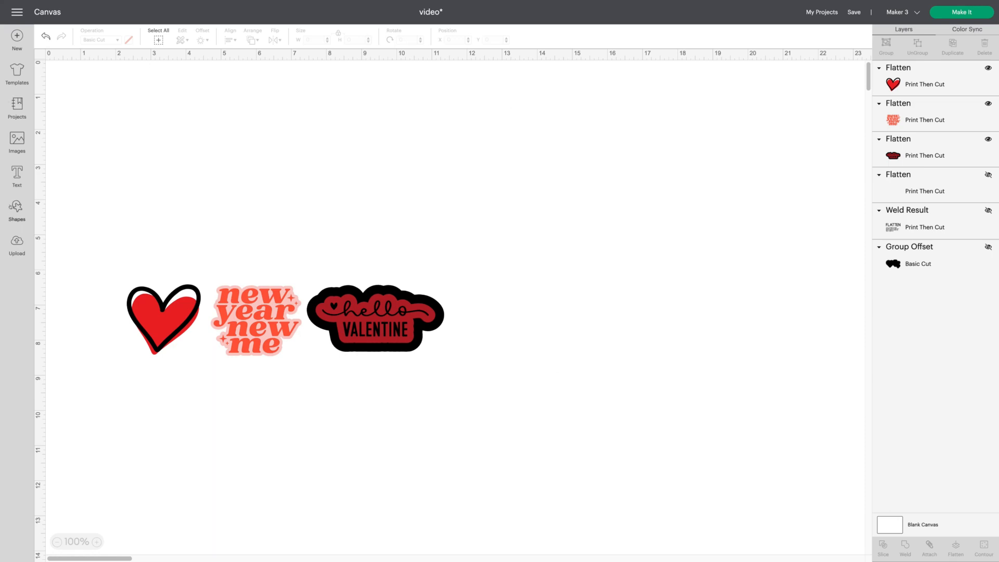
- Insert a square with rounded corners and colour it light yellow
click(17, 210)
click(64, 198)
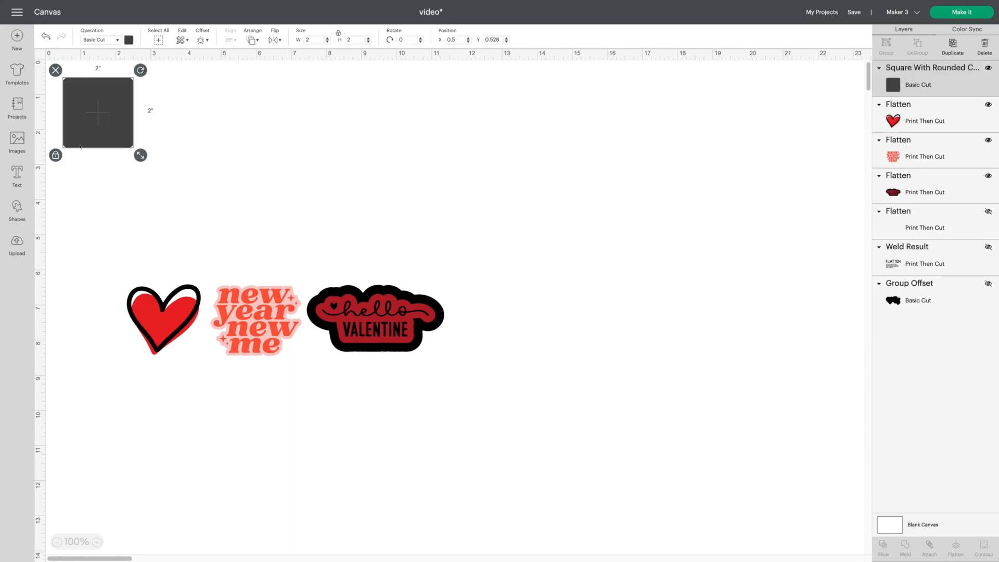
click(50, 155)
drag(134, 138, 229, 217)
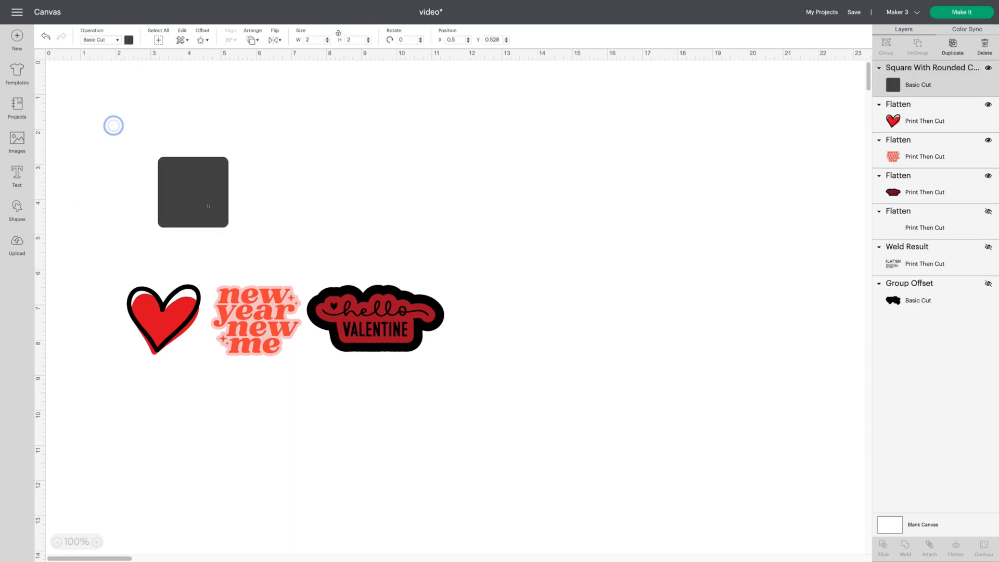
click(129, 39)
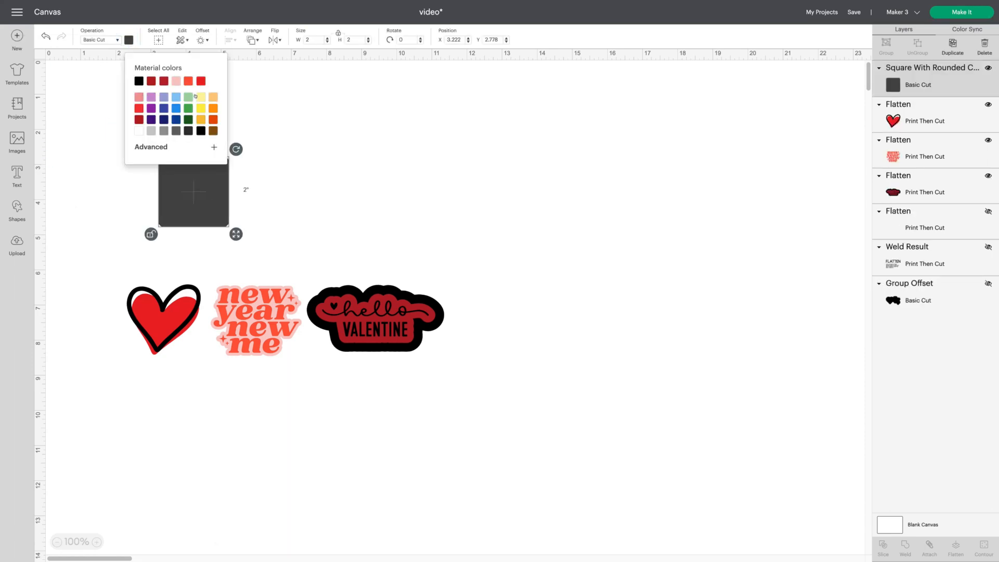
click(201, 97)
- Stretch the yellow rounded square to about 10.4 × 4 in around the three images and send it to the back
drag(186, 202, 140, 305)
drag(182, 331, 476, 403)
drag(272, 367, 273, 367)
right_click(273, 367)
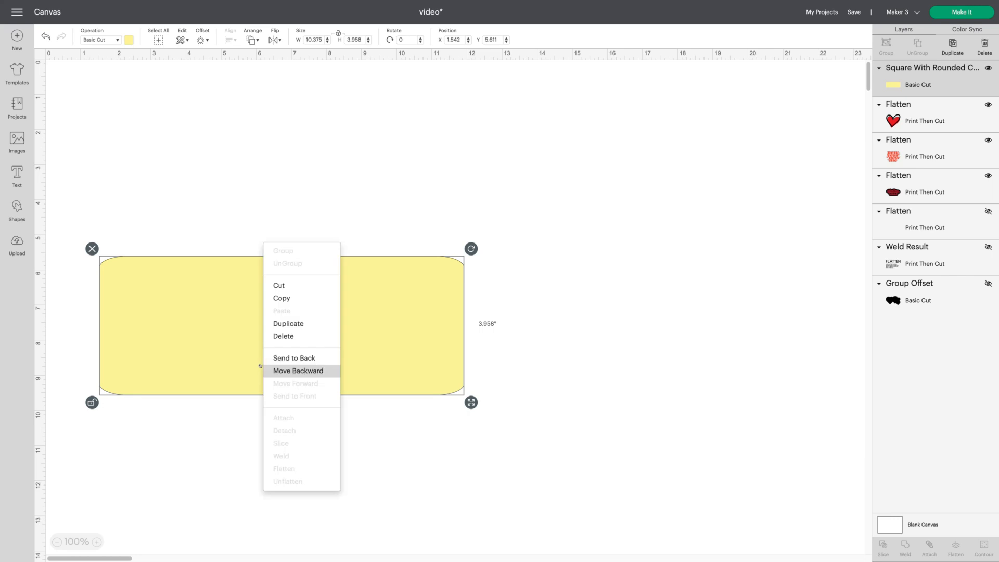
click(319, 357)
click(648, 323)
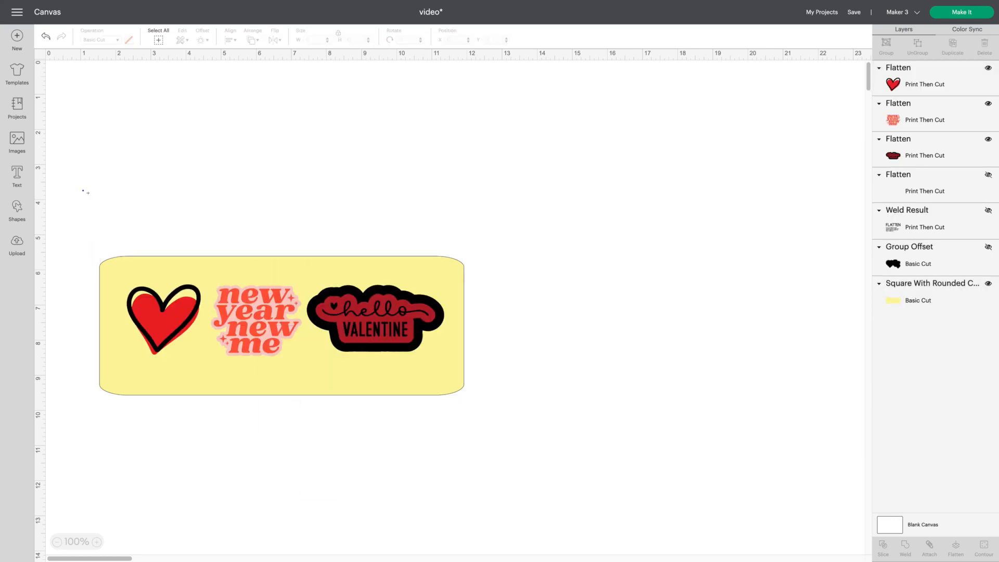
- Select the yellow background with the three images and flatten them into one Print Then Cut layer
drag(83, 189, 652, 499)
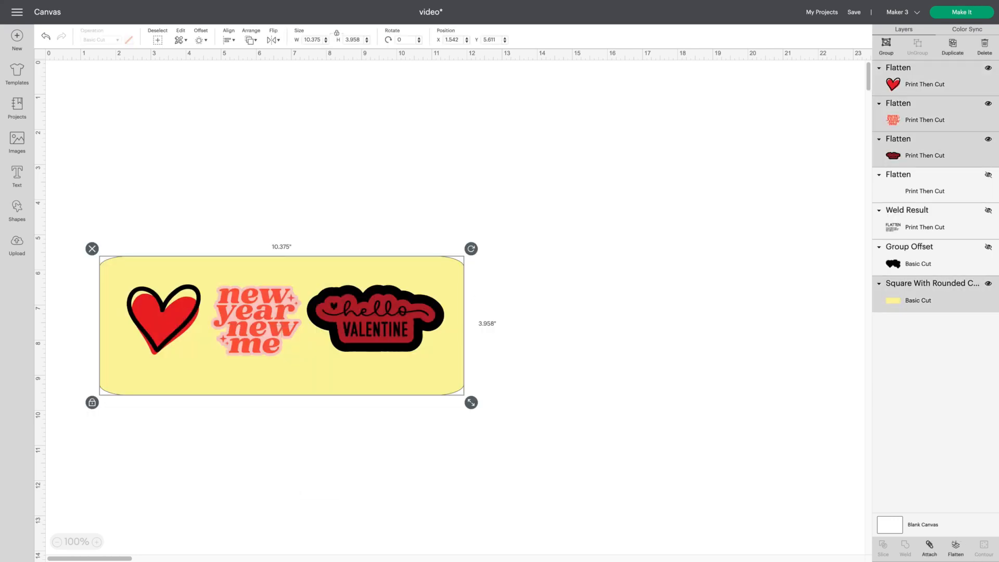
click(956, 546)
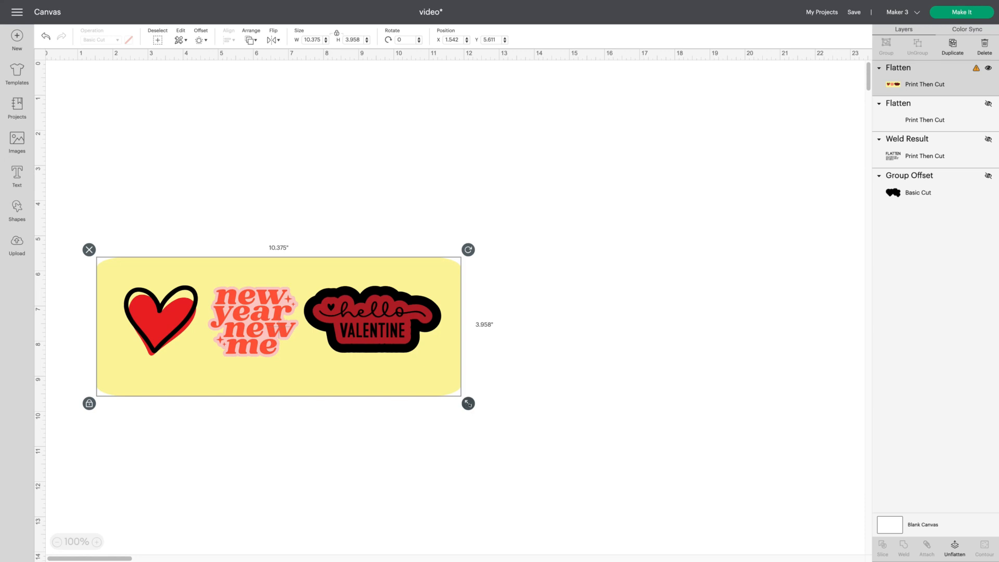
- Scale the flattened banner down to about 7.2 × 2.8 in and move it higher on the canvas
drag(468, 403, 355, 355)
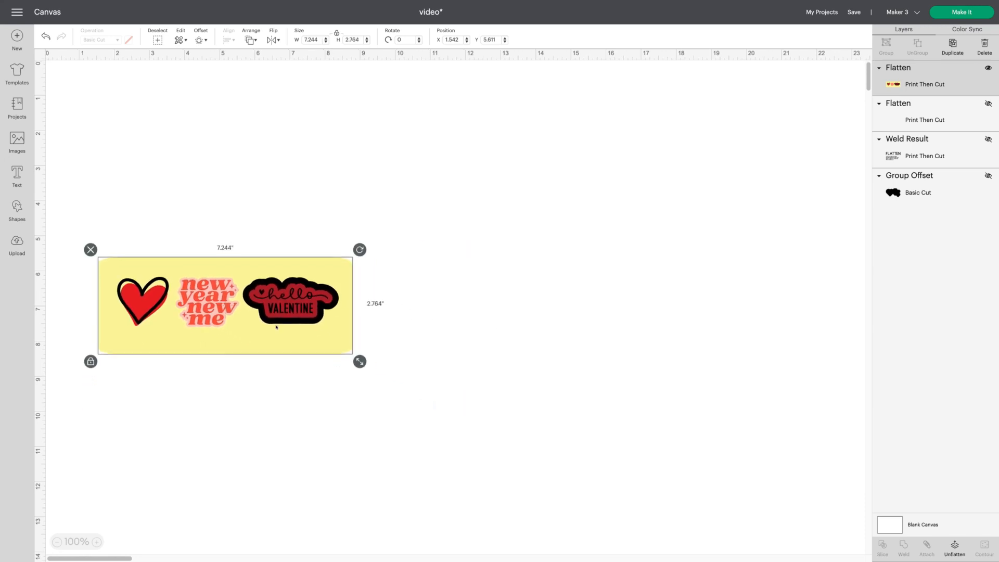
drag(276, 329, 367, 235)
click(655, 329)
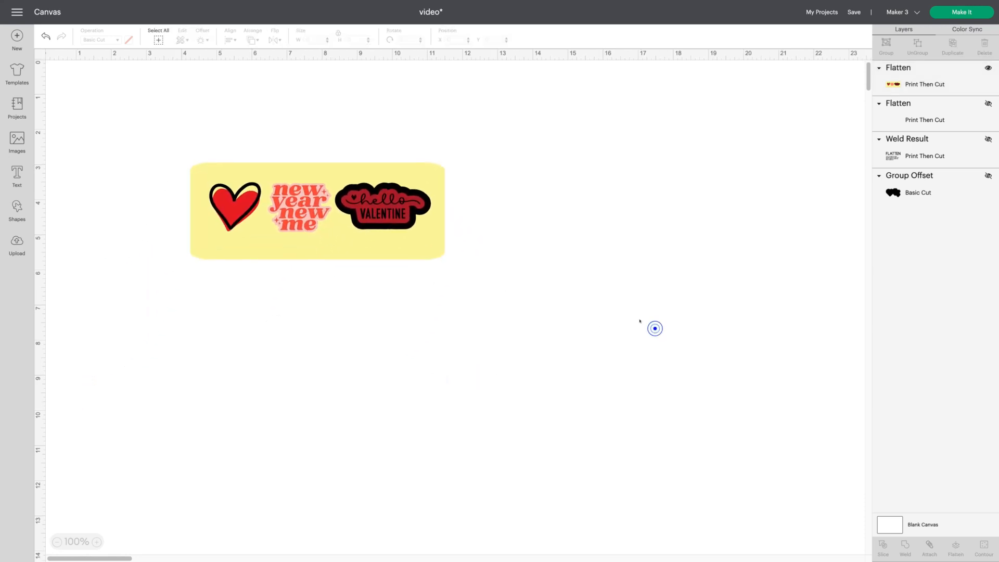
- Open the mat preview to check how the flattened banner is placed
click(971, 11)
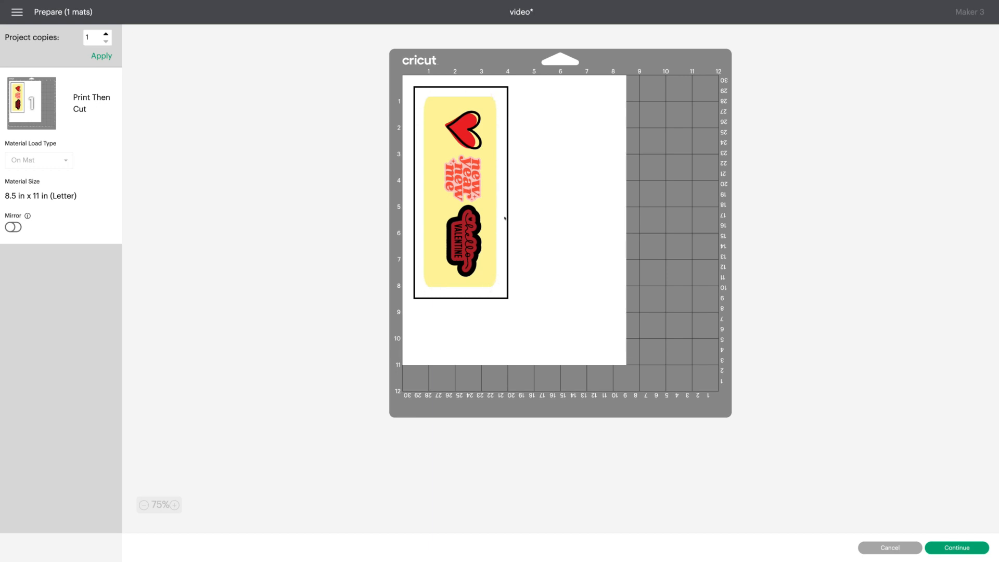
scroll(468, 180, down, 1)
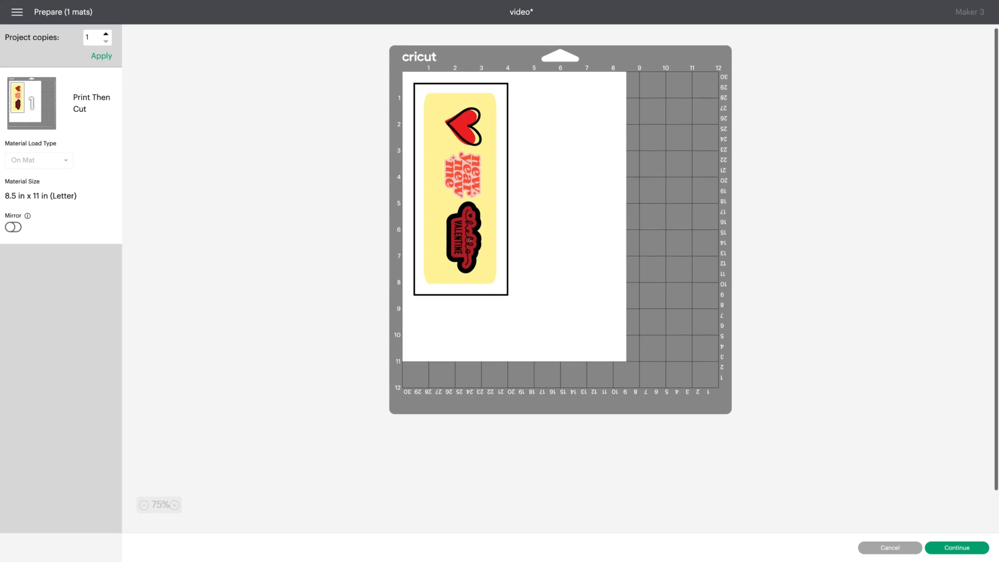